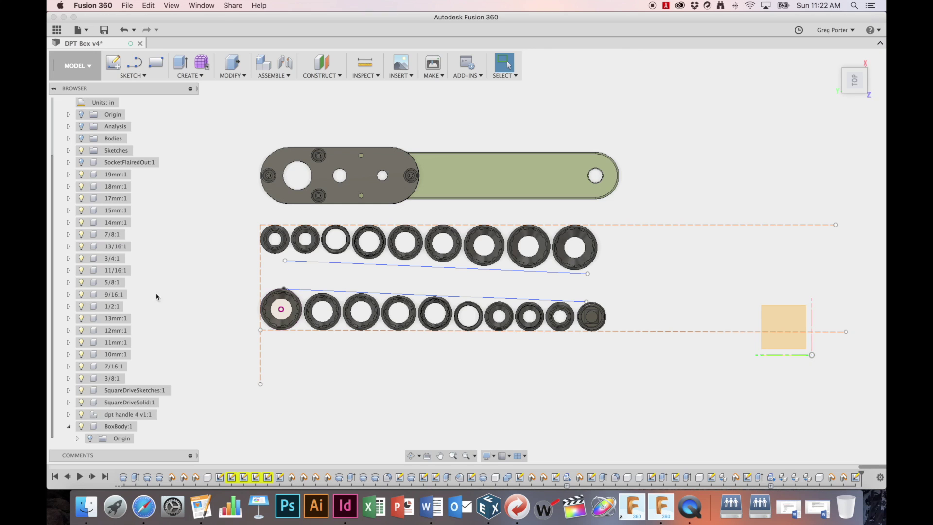
- Activate the BoxBody component and start a new sketch on the horizontal plane beneath the sockets and handle
click(145, 426)
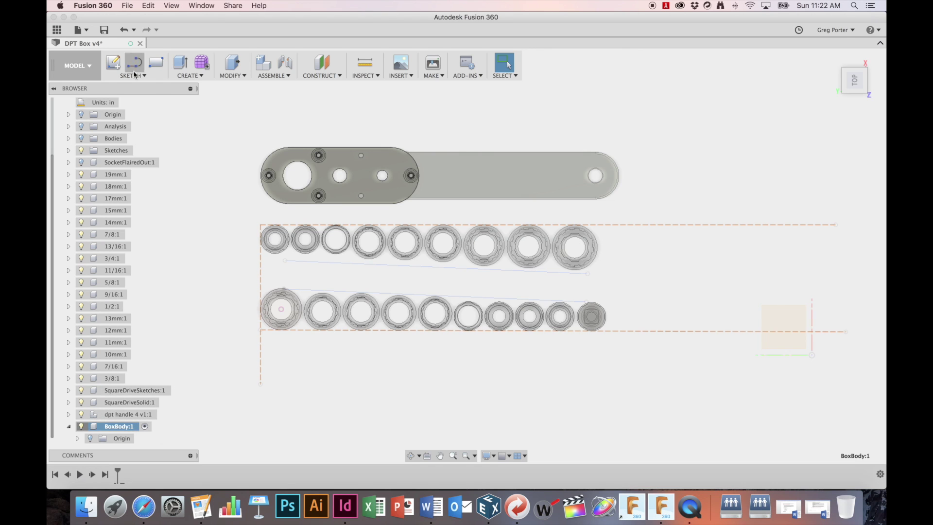
click(113, 62)
click(253, 311)
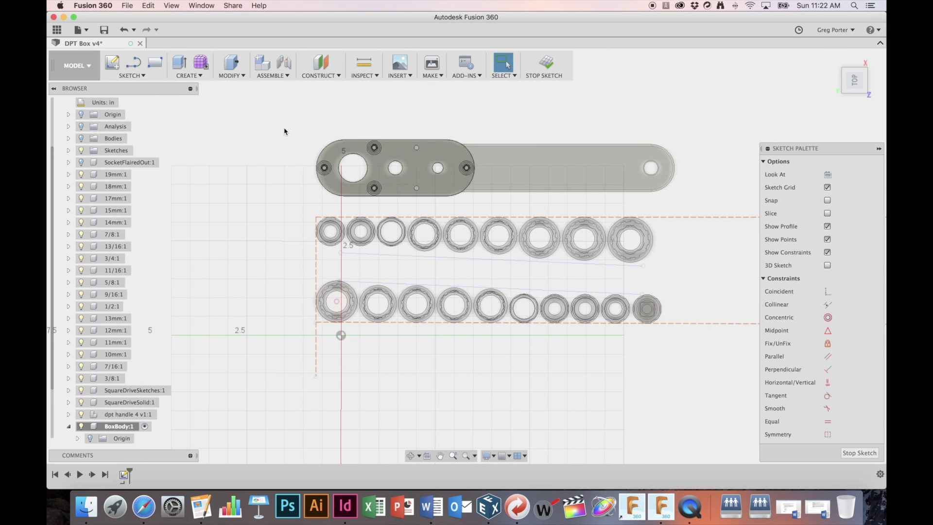
- Draw a 12 by 6 inch rectangle enclosing the handle and both rows of sockets
click(154, 62)
click(291, 129)
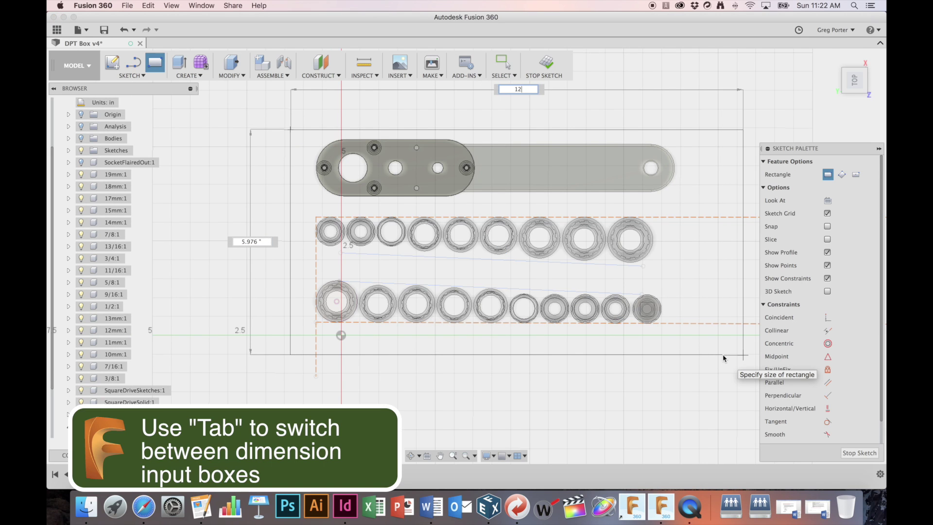
text(6)
key(Return)
scroll(716, 358, right, 5)
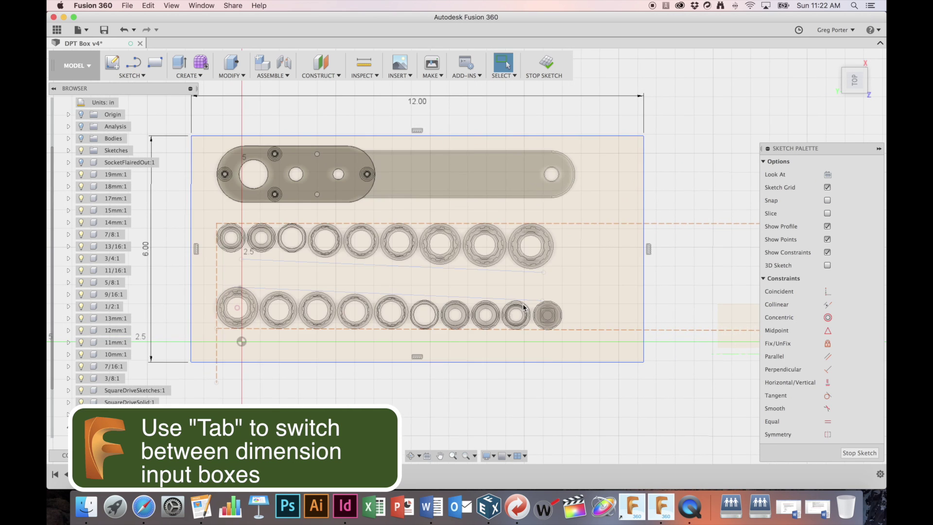
- Offset the rectangle inward by 0.375 inch to form the wall outline
key(o)
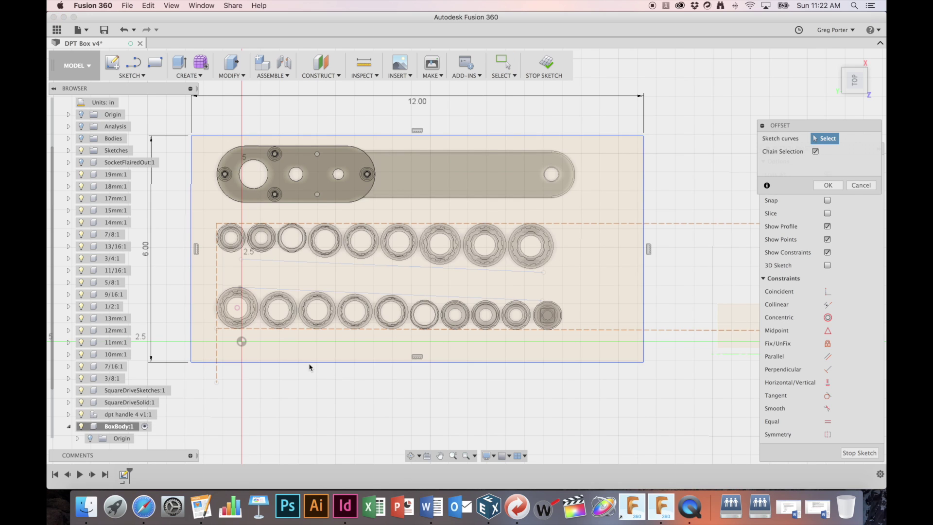
click(309, 364)
drag(310, 364, 309, 346)
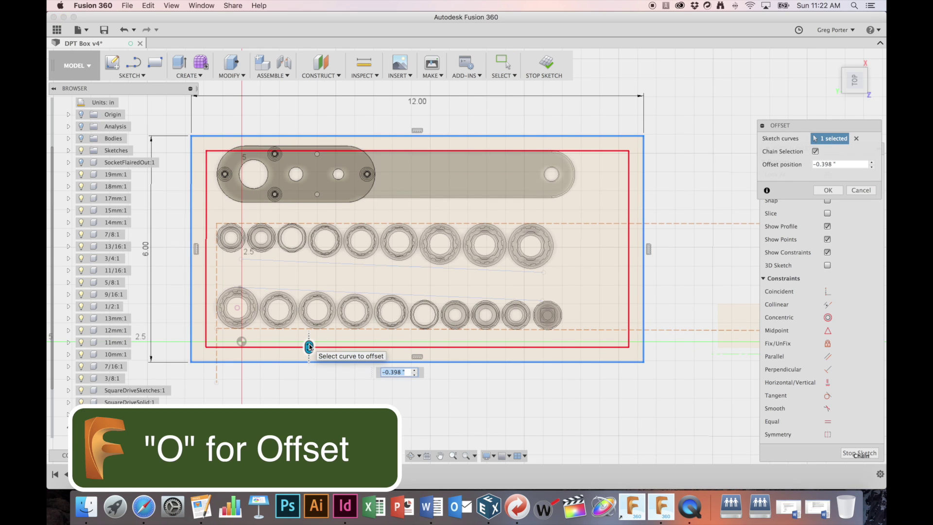
text(.375)
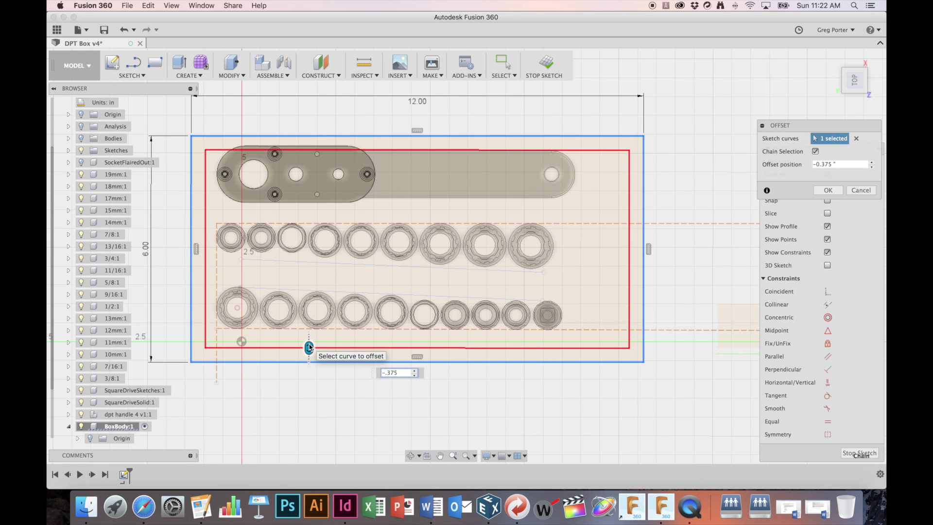
key(Return)
- Move both rectangles about 0.265 inch along X toward the handle side so they surround the tools more evenly
click(325, 344)
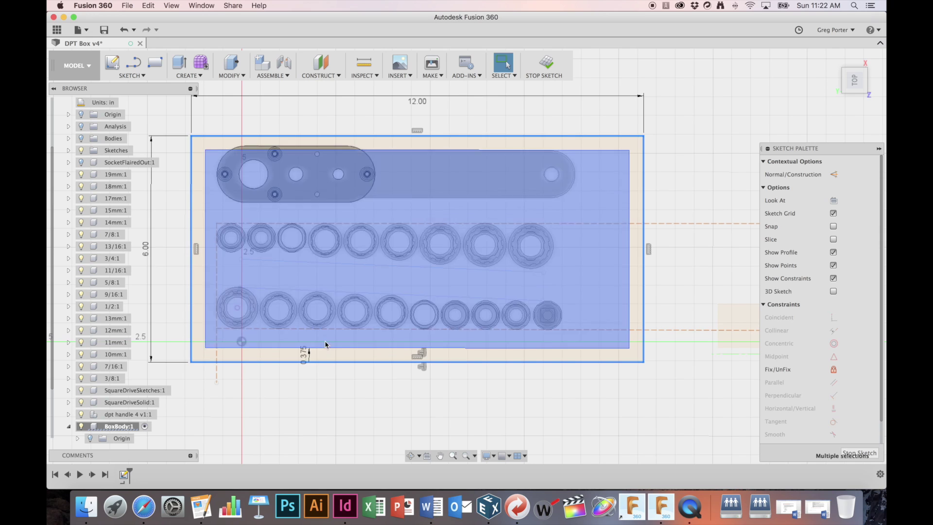
key(m)
drag(417, 111, 417, 100)
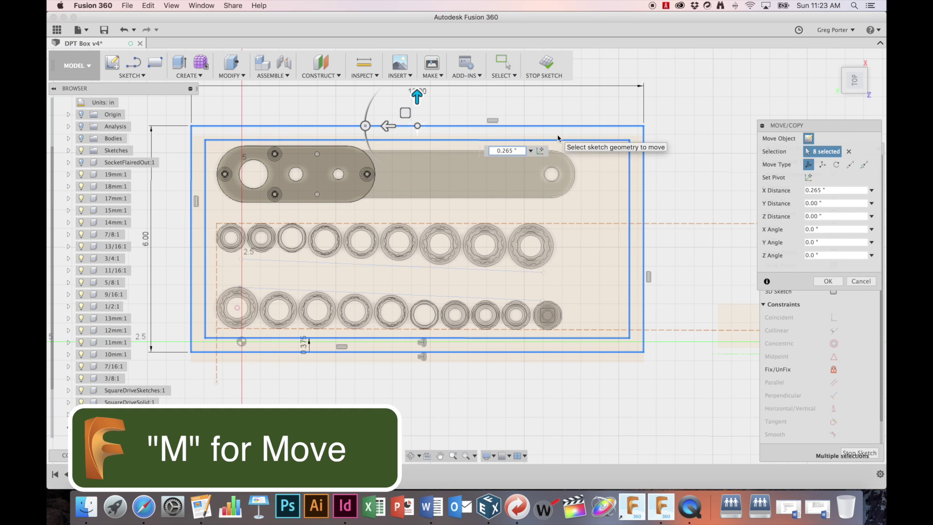
key(Return)
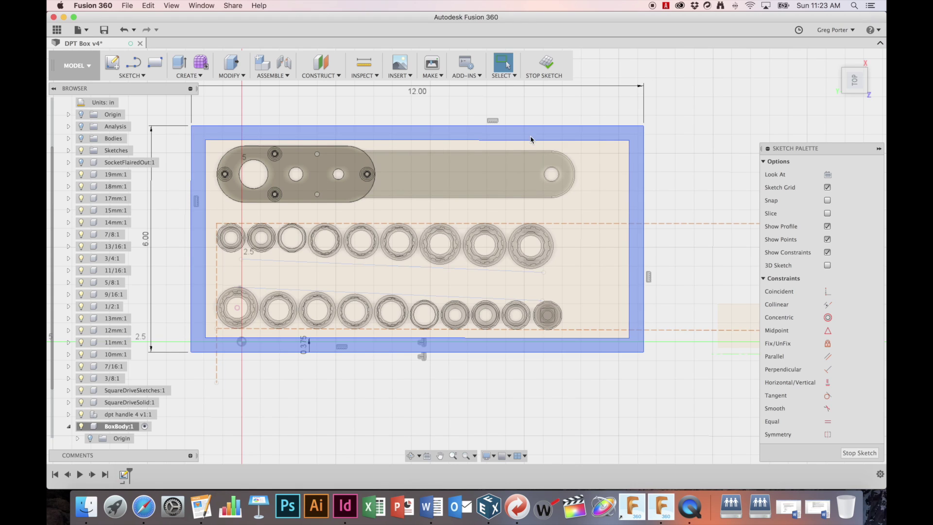
- Finish the sketch and extrude the frame profile between the two rectangles 0.5 inch upward
scroll(529, 135, up, 5)
scroll(529, 135, down, 5)
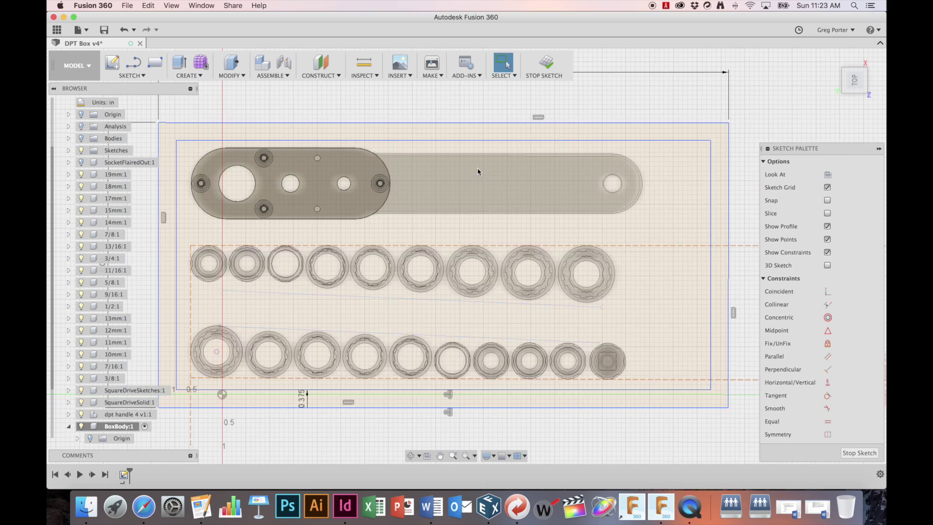
shift+scroll(477, 167, down, 10)
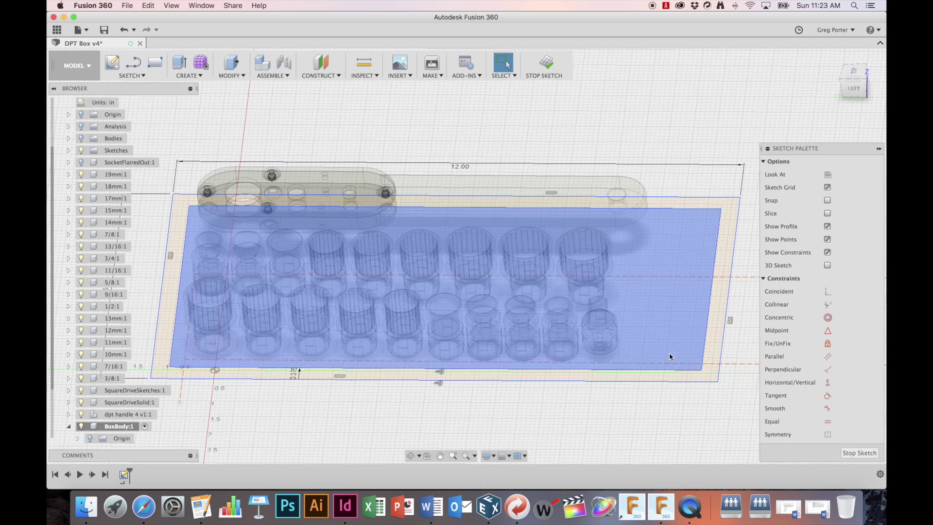
click(545, 66)
click(712, 339)
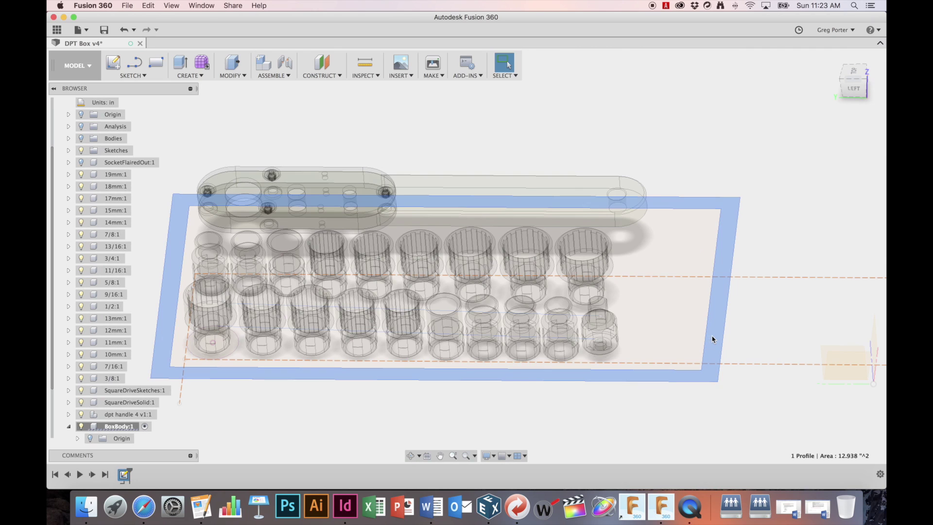
key(e)
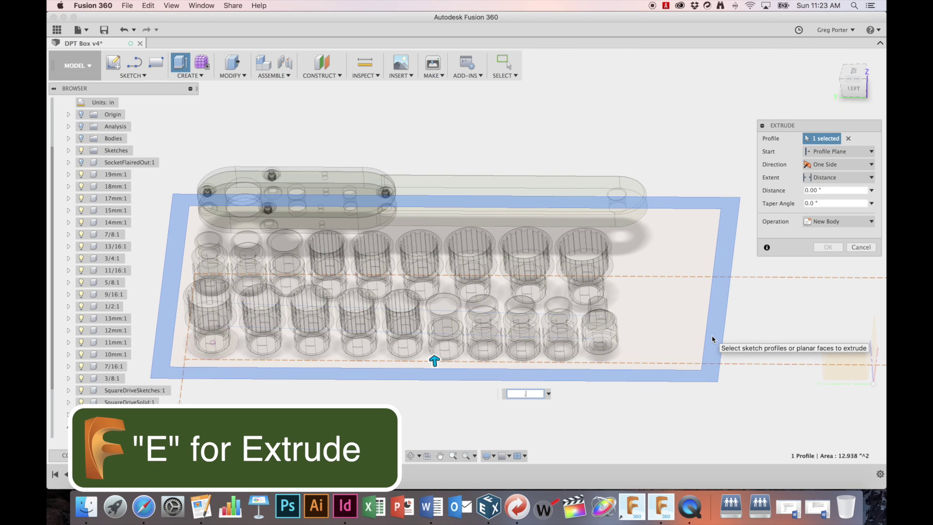
text(.5)
key(Return)
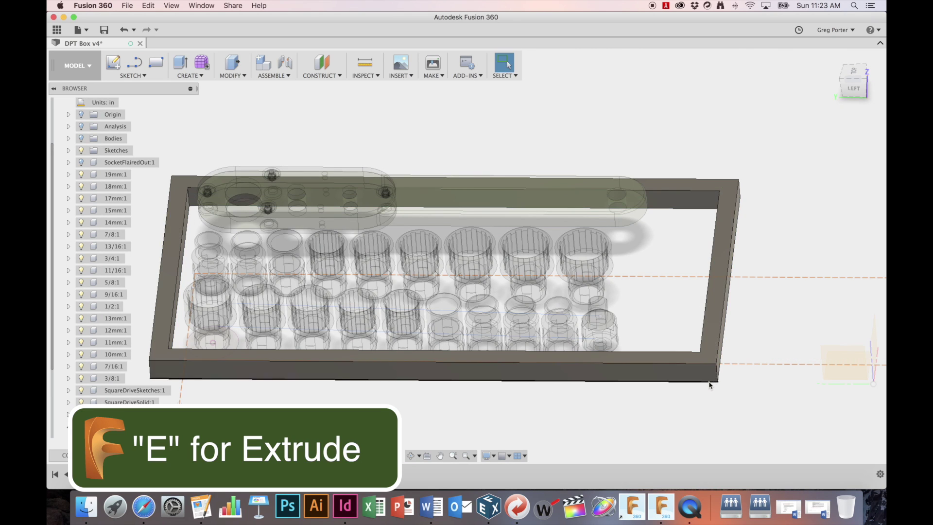
shift+middle_drag(714, 374, 710, 382)
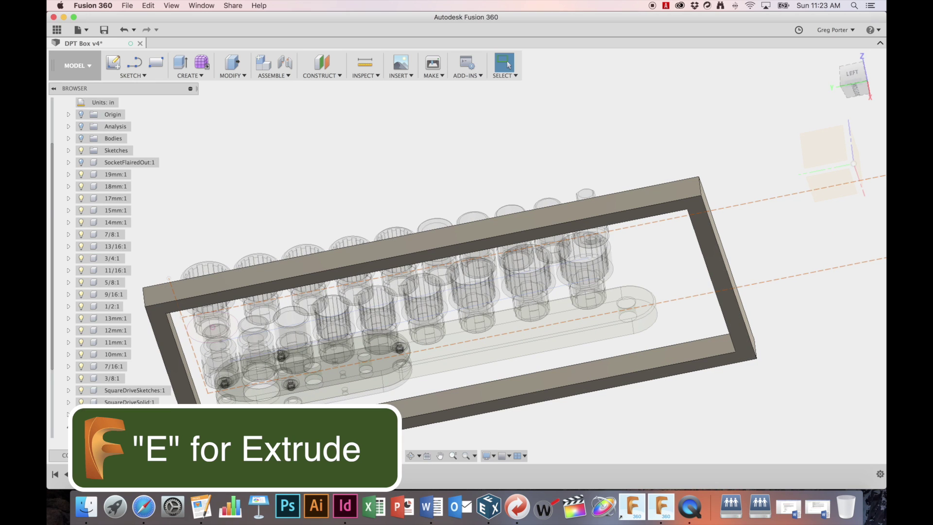
scroll(77, 436, down, 3)
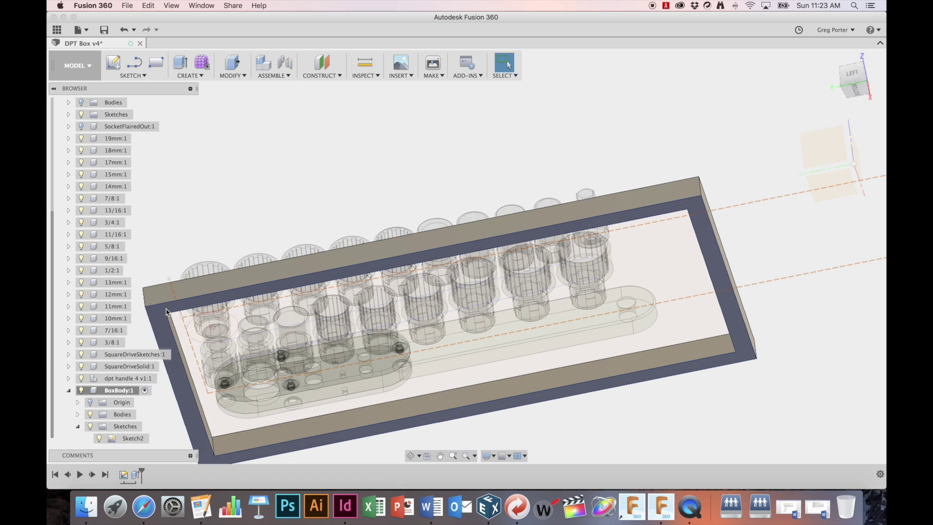
shift+click(171, 318)
key(e)
drag(450, 327, 460, 392)
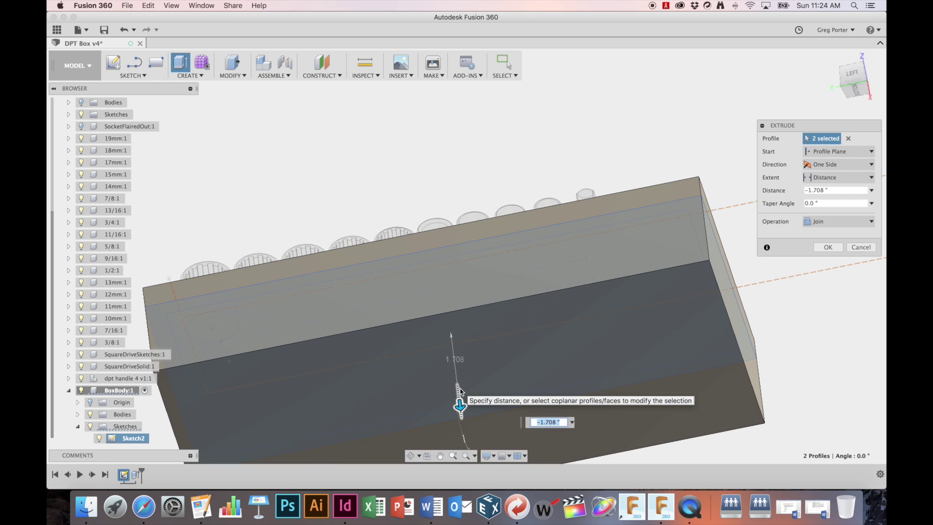
key(Return)
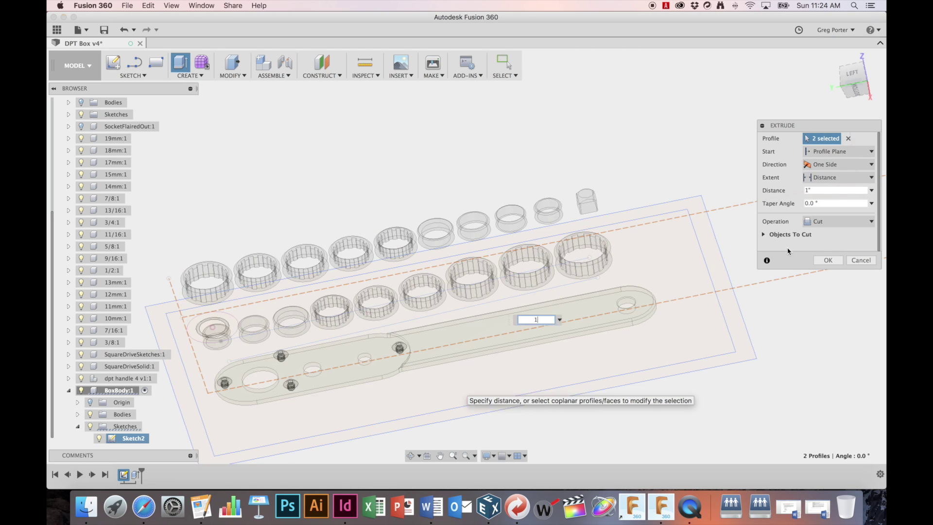
key(super+z)
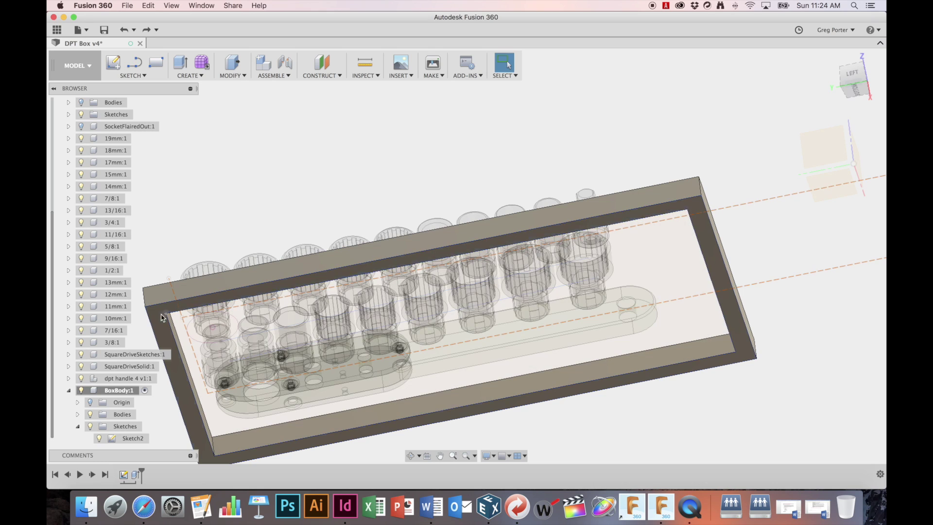
- Extrude both the frame and inner rectangle profiles 1 inch downward, joined to the frame, to form the box base
click(175, 320)
click(177, 322)
key(e)
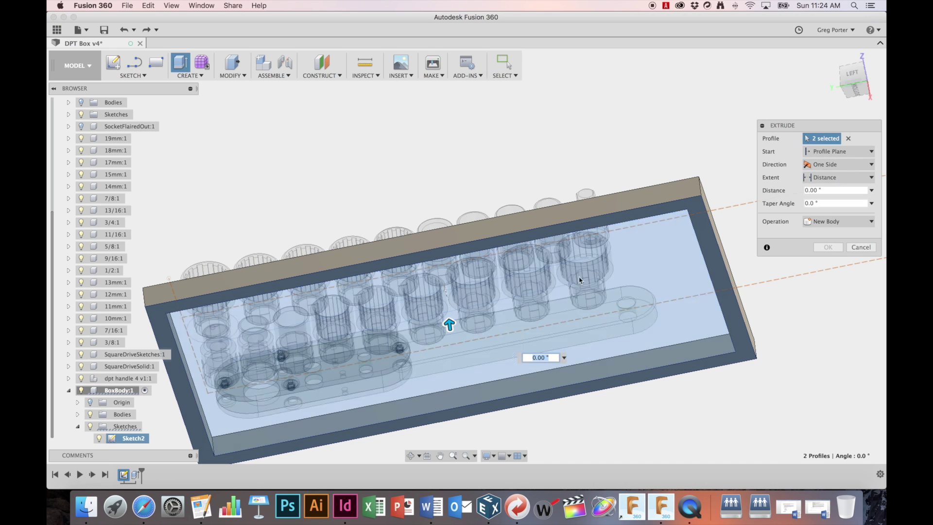
drag(450, 325, 452, 348)
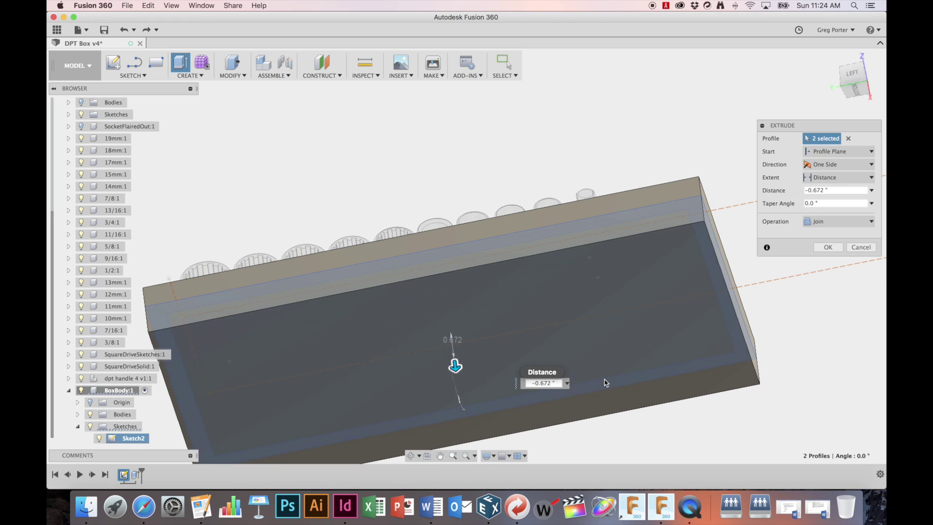
text(-1)
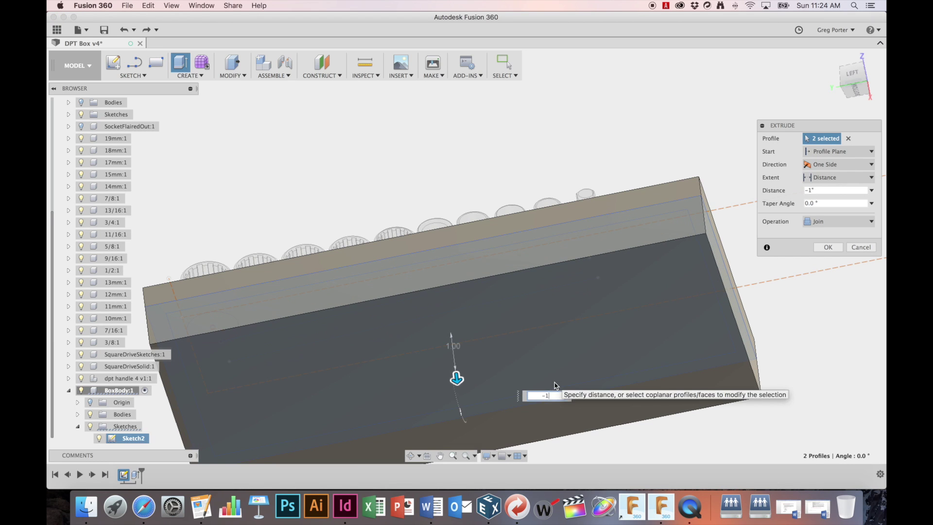
key(Return)
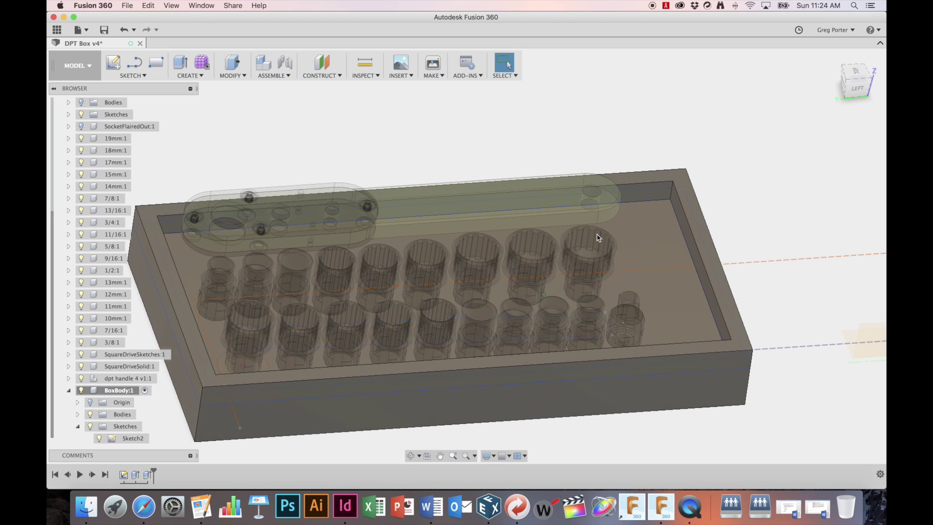
- Examine the box body and the sockets and handle inside it from several sides
shift+scroll(598, 238, left, 2)
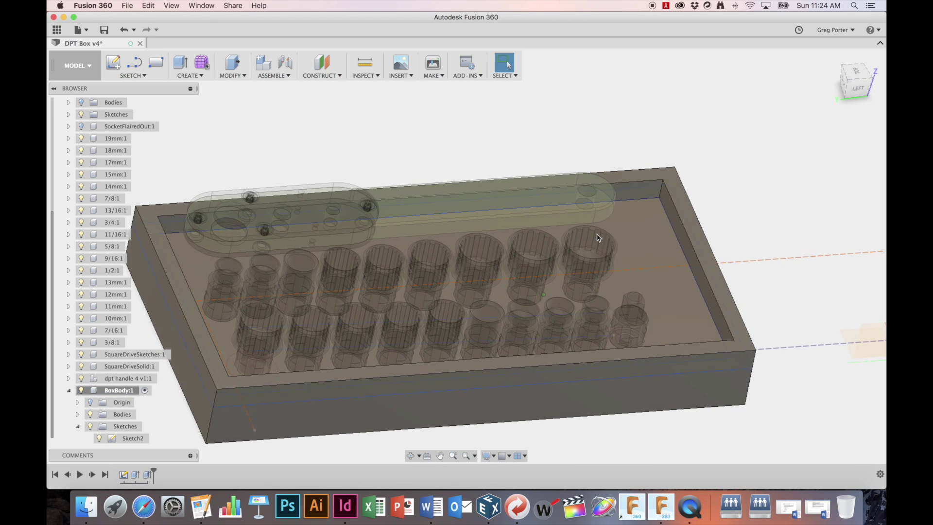
scroll(598, 238, left, 3)
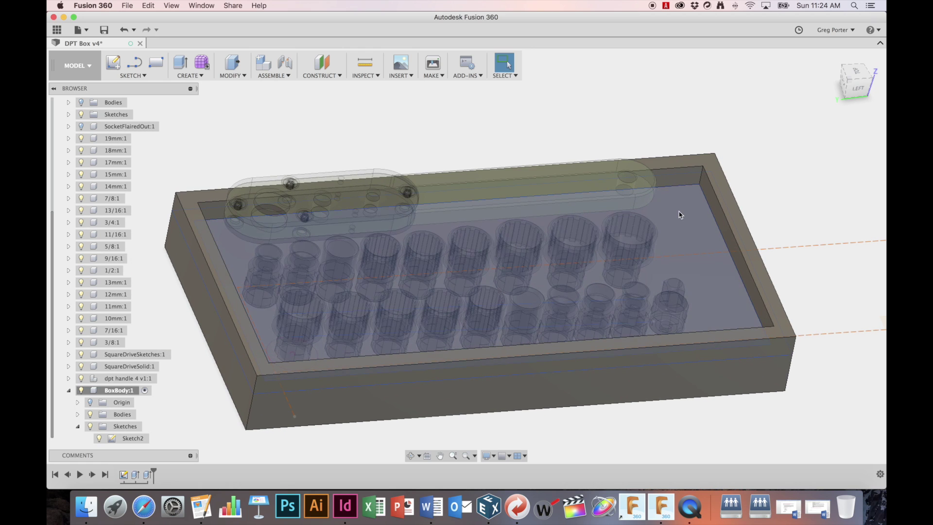
shift+middle_drag(596, 137, 762, 102)
shift+scroll(763, 102, left, 10)
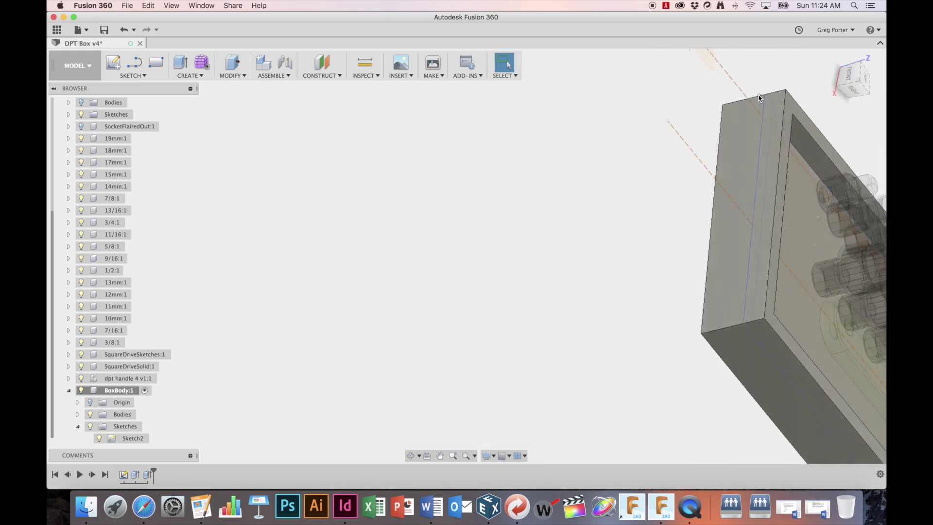
scroll(681, 189, right, 5)
scroll(681, 189, right, 4)
shift+scroll(805, 242, down, 10)
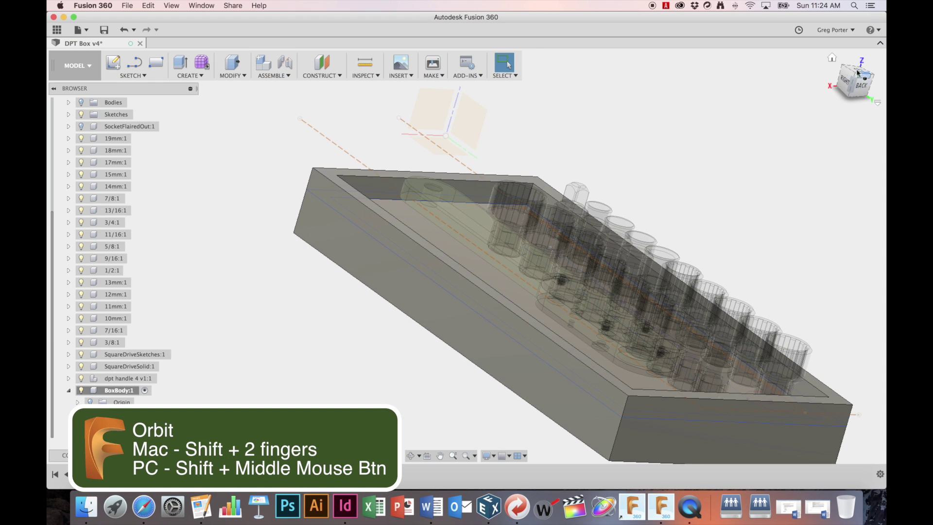
- Start a new sketch on the top face of the box's rim
click(112, 63)
click(365, 203)
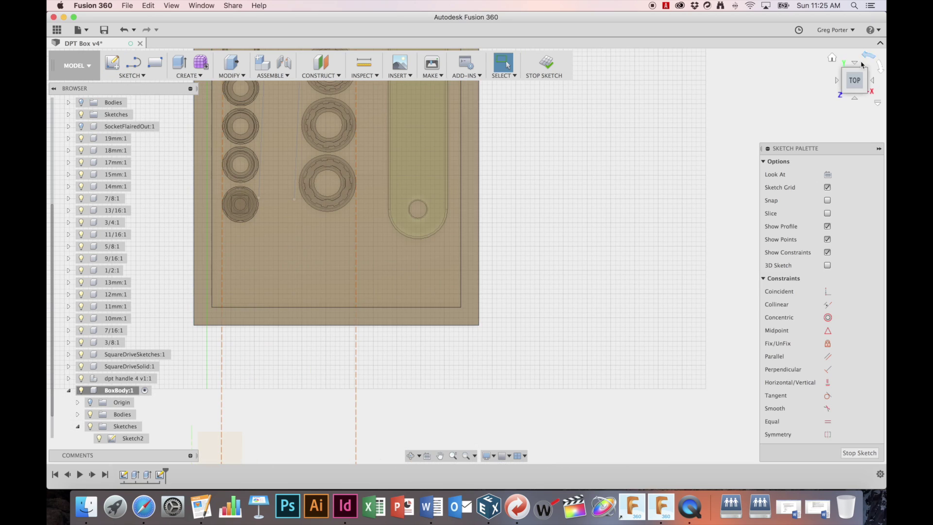
click(865, 58)
- Draw three short lines across the long rim beside the handle, from outer to inner edge: two near one end, one near the other
key(l)
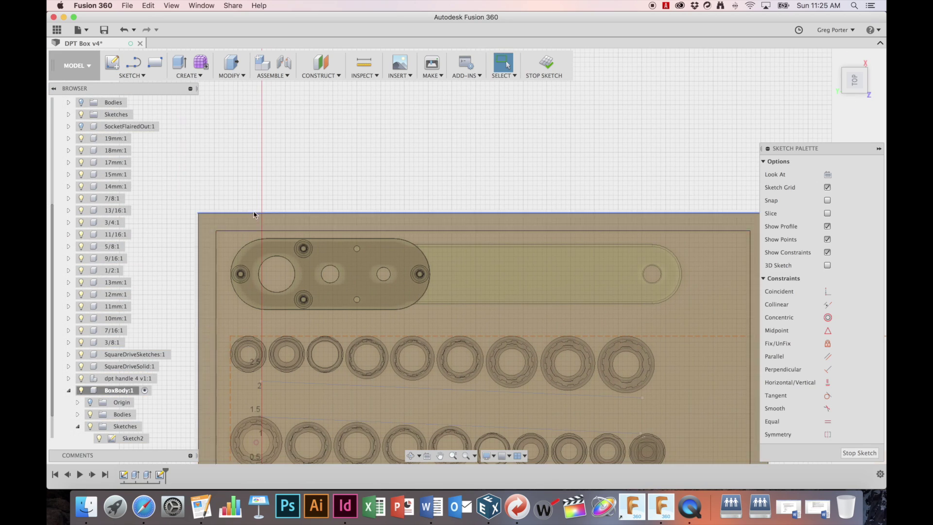
click(296, 212)
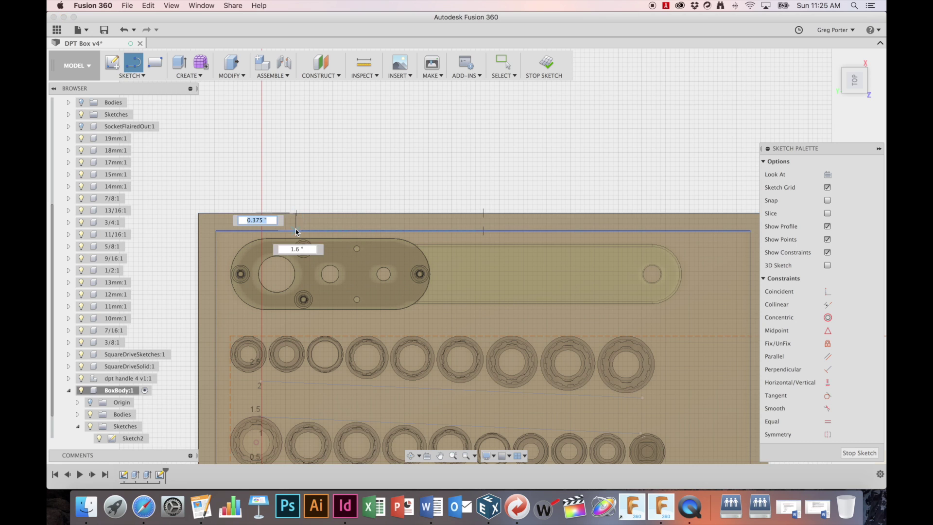
click(399, 212)
click(399, 231)
scroll(528, 192, right, 5)
click(582, 205)
click(582, 223)
click(507, 205)
click(507, 223)
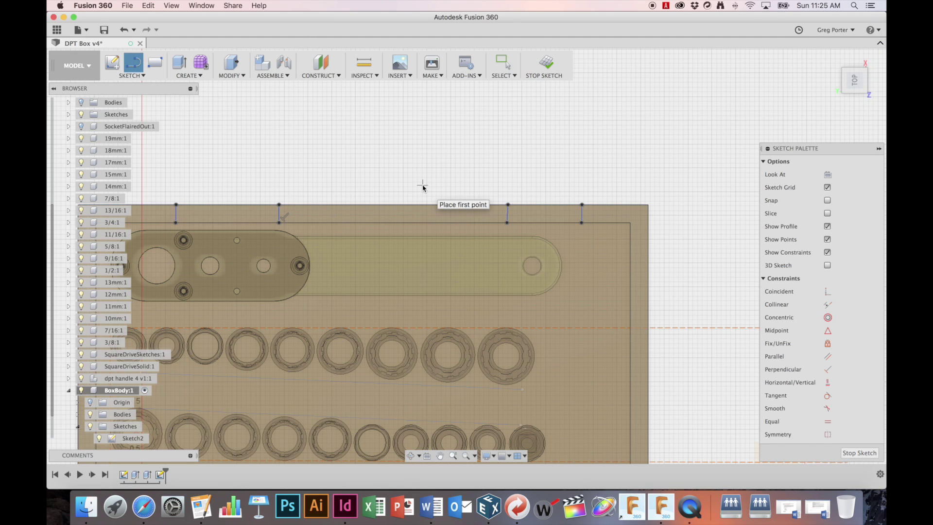
key(super+z)
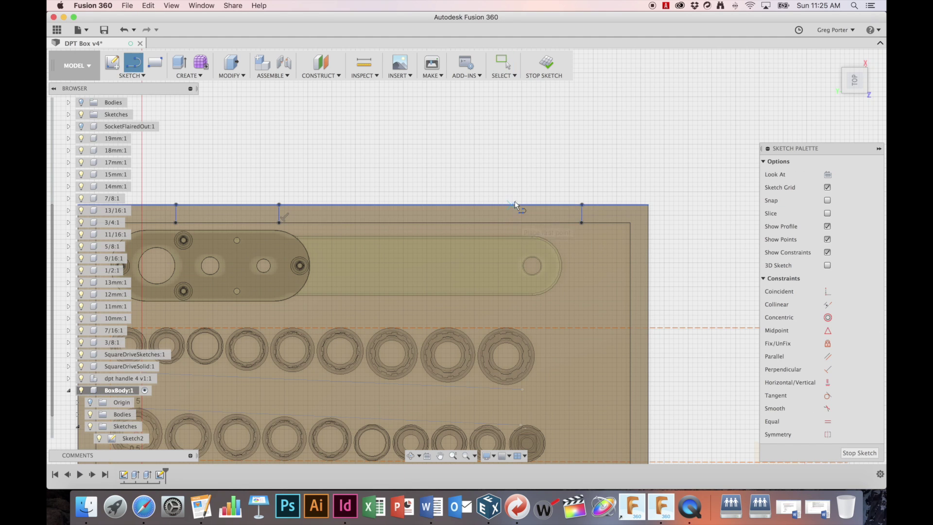
- Draw a fourth perpendicular 0.375 inch line across the same rim, on the inner side of the line near the handle's far end
click(515, 205)
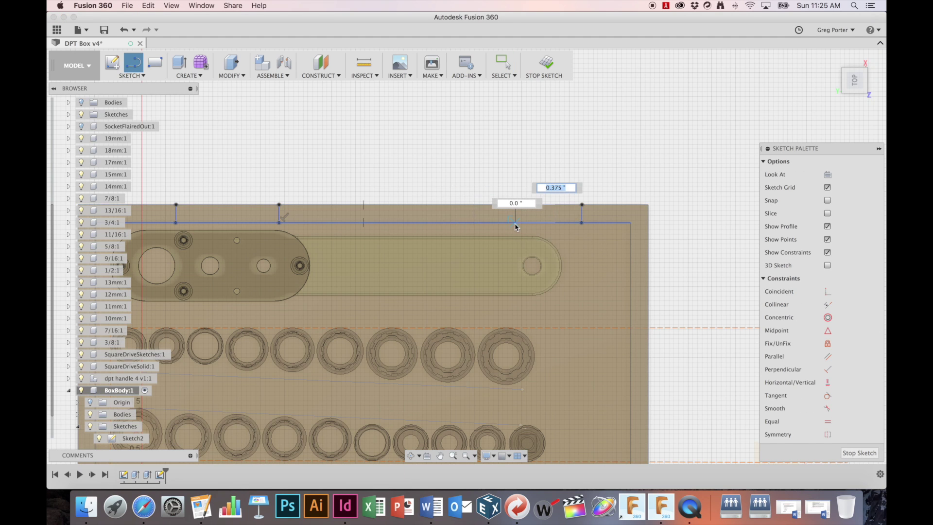
click(514, 222)
key(Escape)
middle_drag(458, 174, 498, 166)
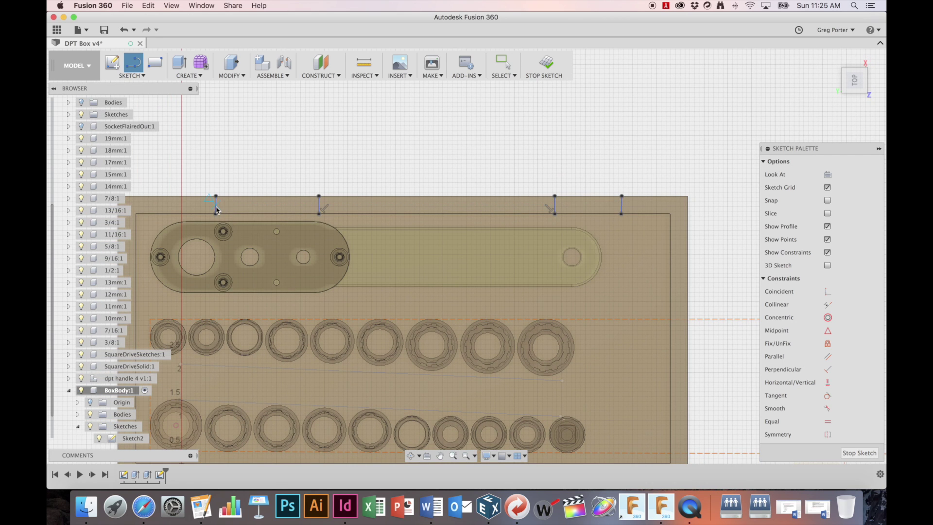
- Replace the rim line nearest the handle's head end with a new one perpendicular across the rim, inner to outer edge
key(Escape)
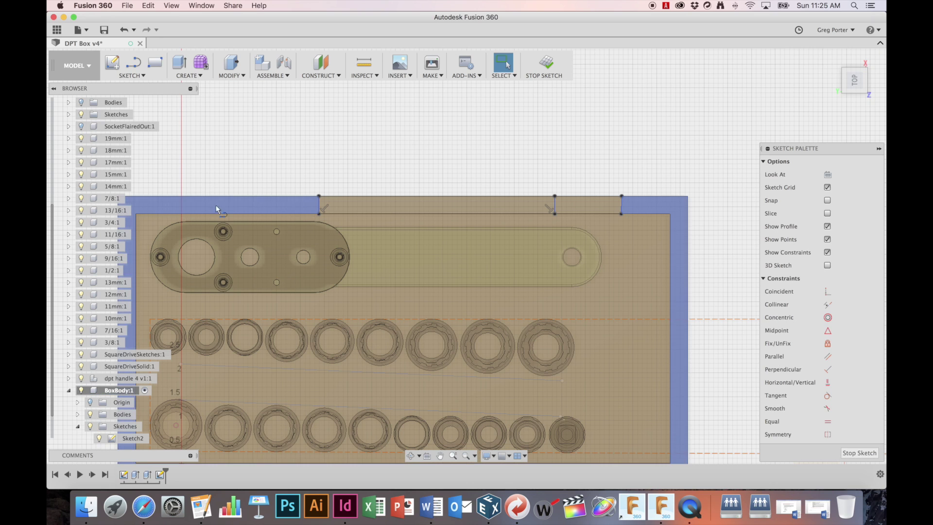
key(l)
click(215, 214)
click(215, 195)
- Dimension the redrawn rim line 2 inches from the box's outer corner at the handle's head end
mouse_move(266, 168)
middle_down()
mouse_move(319, 165)
mouse_move(281, 156)
middle_up()
scroll(318, 165, down, 1)
key(d)
click(137, 189)
click(233, 189)
click(225, 152)
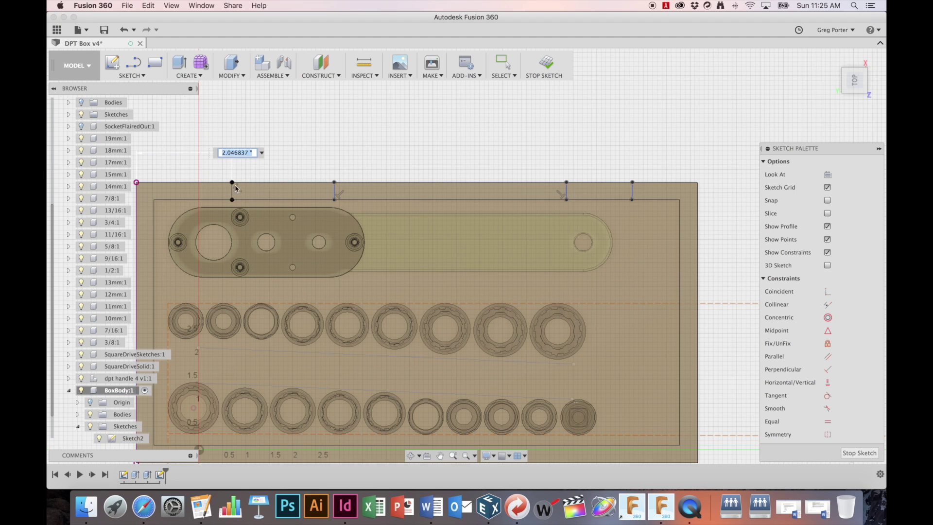
text(2)
key(Return)
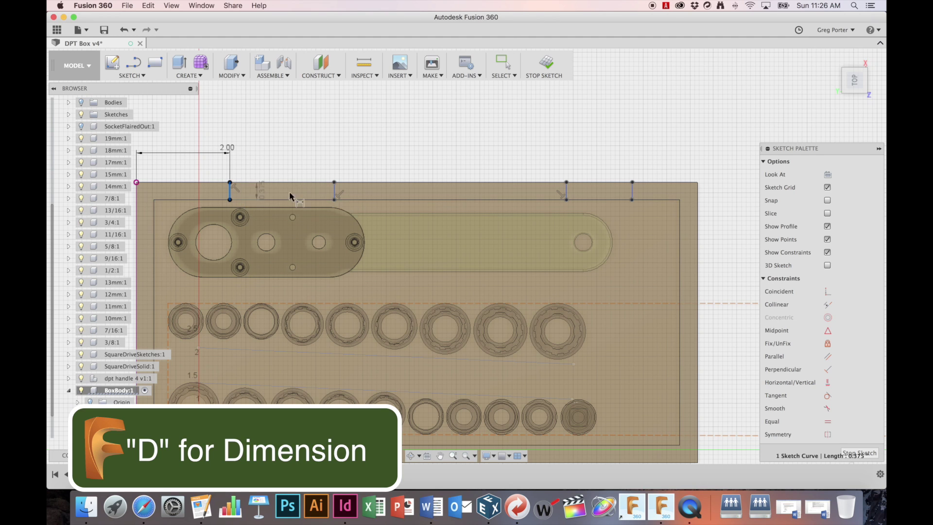
- Set the spacing between the two rim lines at the handle's head end to 2 inches
click(333, 194)
click(332, 152)
text(2)
key(Return)
click(698, 203)
click(632, 193)
click(656, 151)
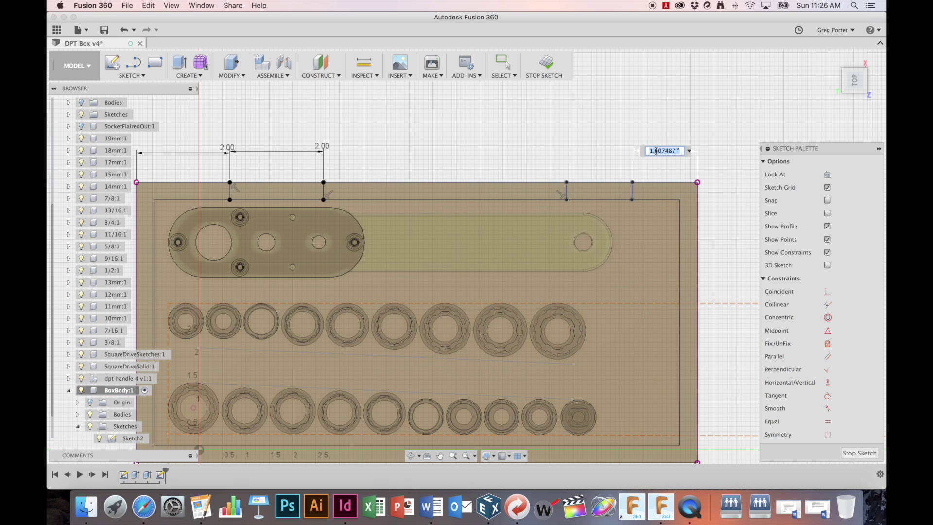
key(Escape)
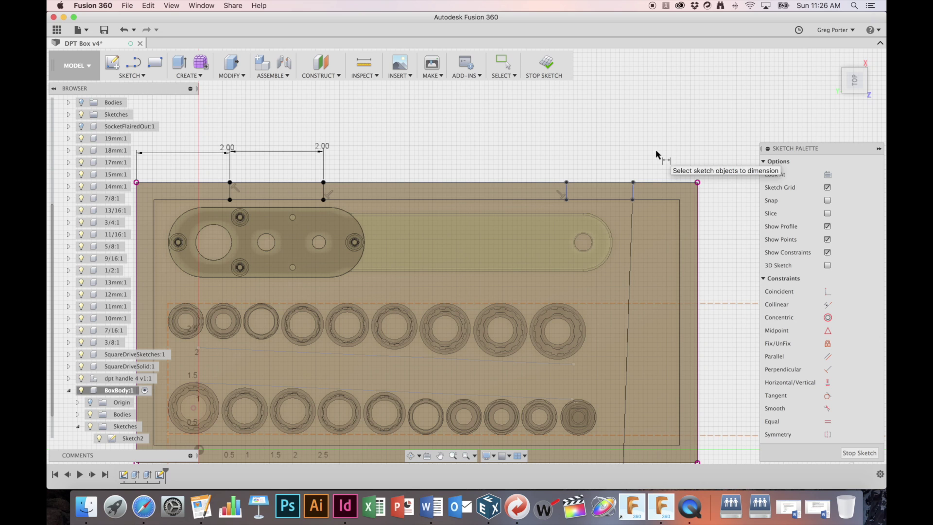
key(Escape)
- Replace the outermost rim line at the opposite end of the box with a new one perpendicular across the rim
click(632, 195)
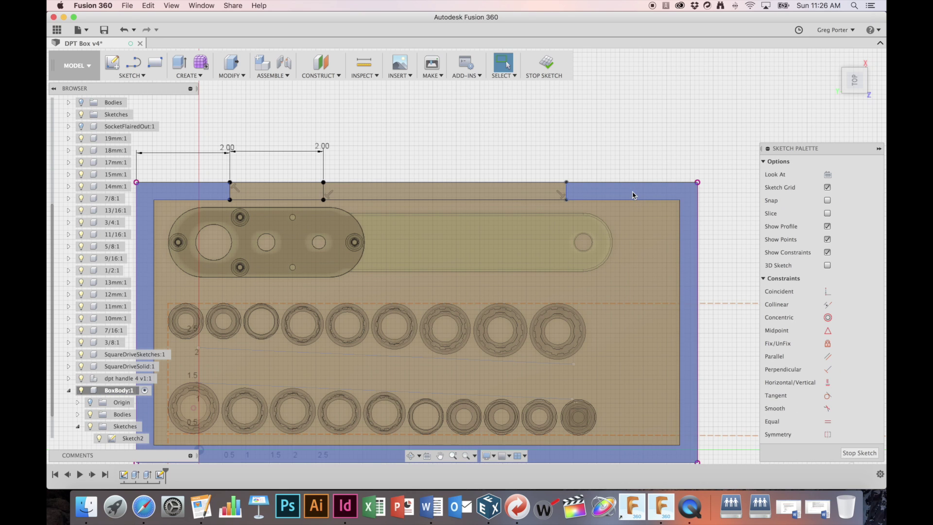
key(l)
click(634, 200)
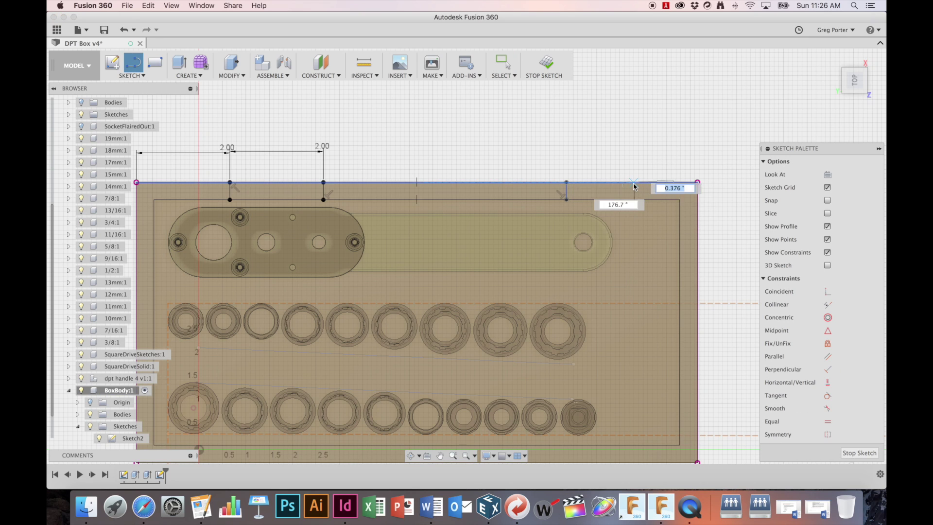
click(634, 183)
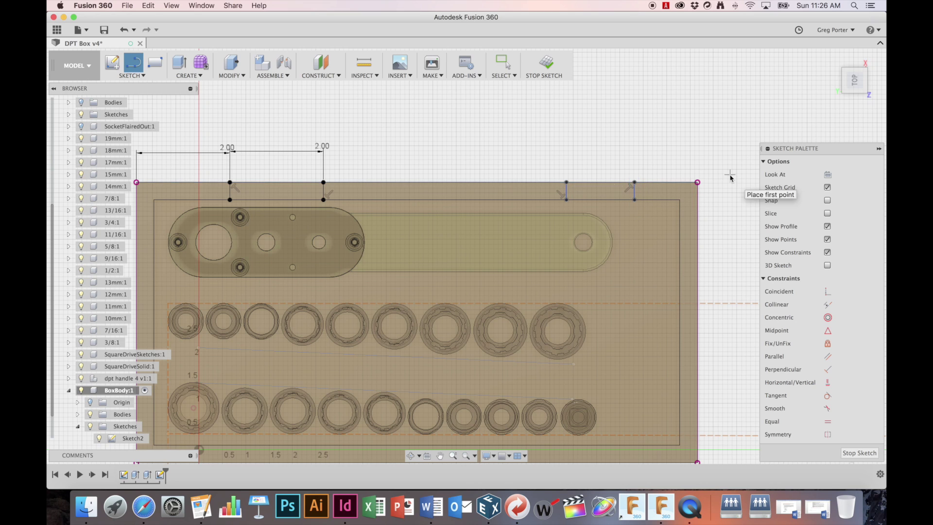
- Dimension the new rim line 2 inches from the box's outer edge at that end
key(Escape)
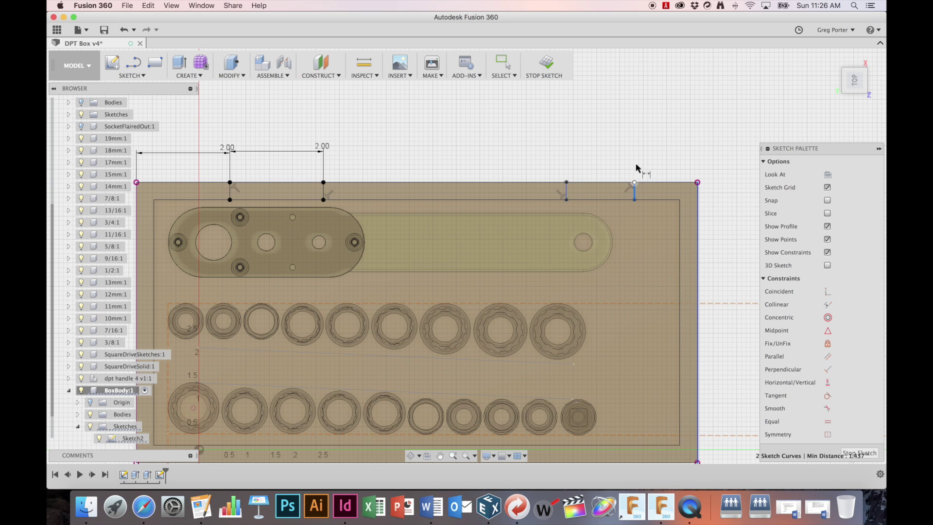
click(651, 150)
text(2)
key(Return)
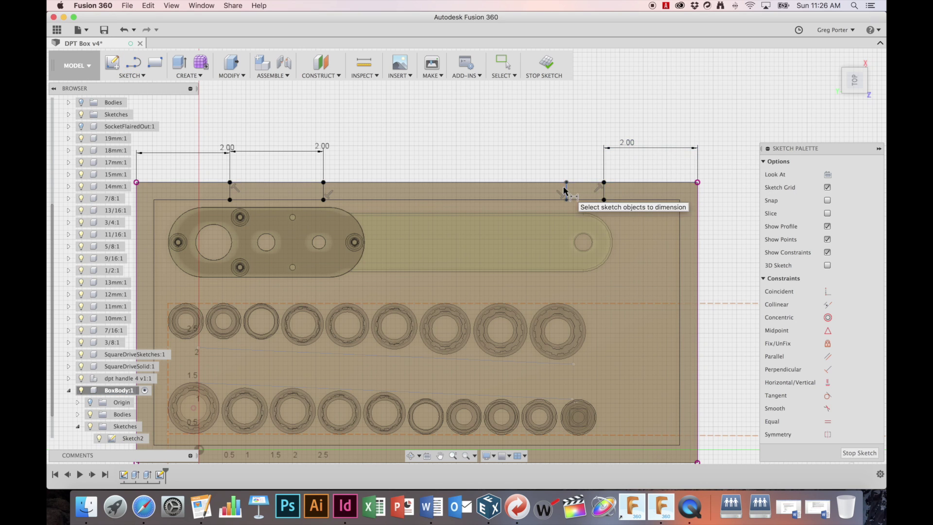
- Set the spacing between the two rim lines at the handle's narrow end to 2 inches and finish the sketch
click(598, 191)
click(565, 187)
click(570, 138)
text(2)
key(Return)
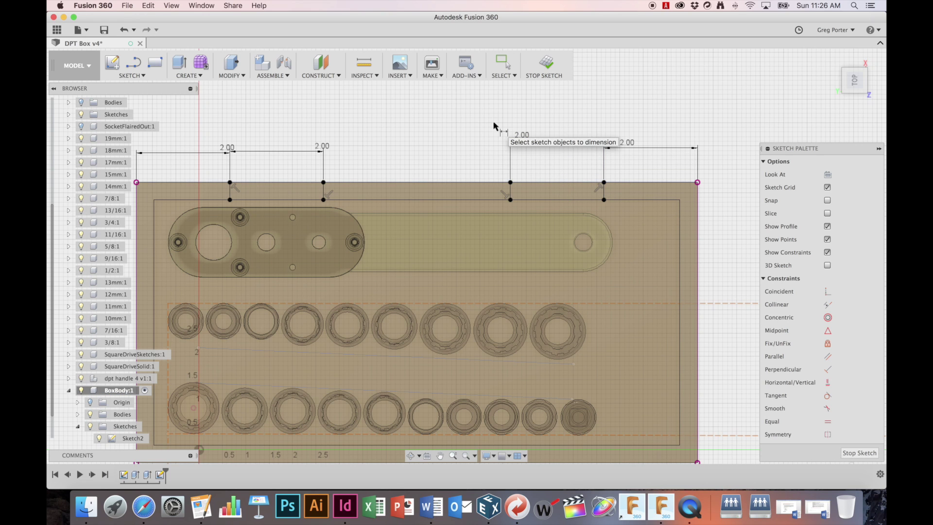
click(546, 64)
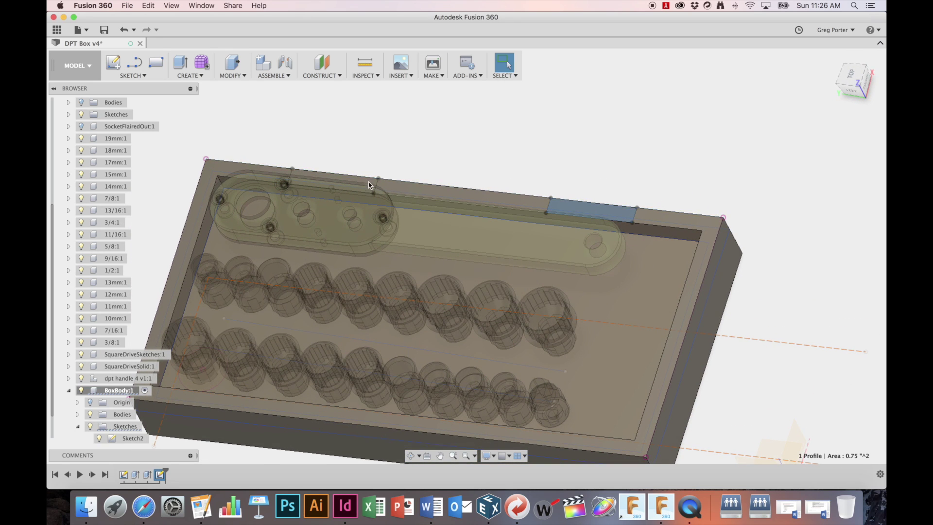
key(e)
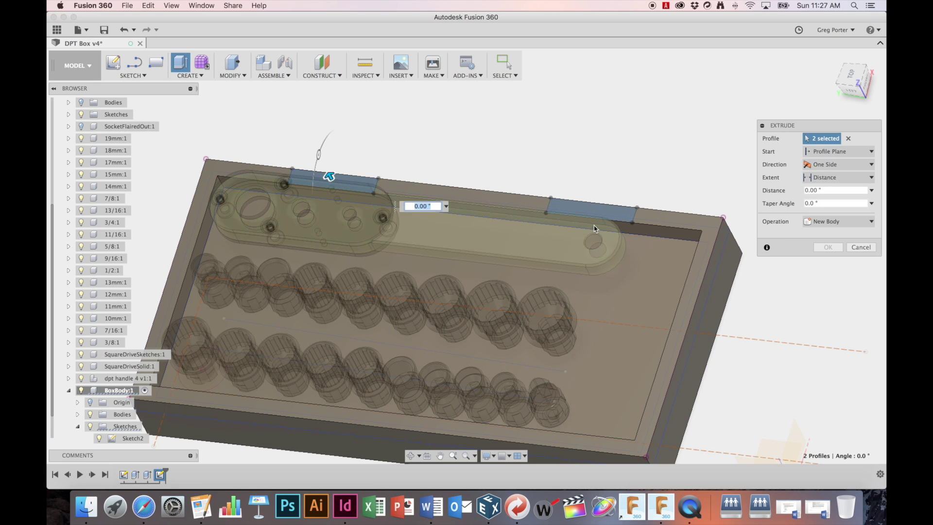
click(647, 267)
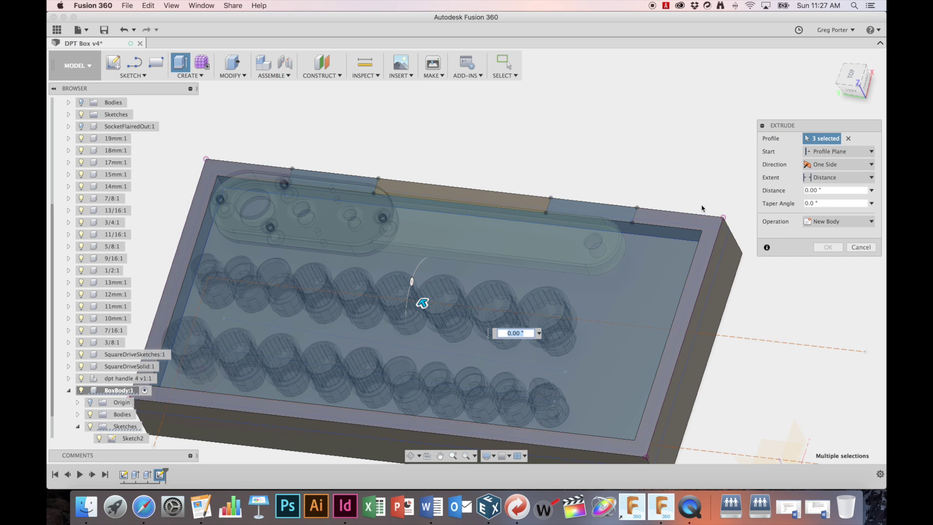
click(858, 248)
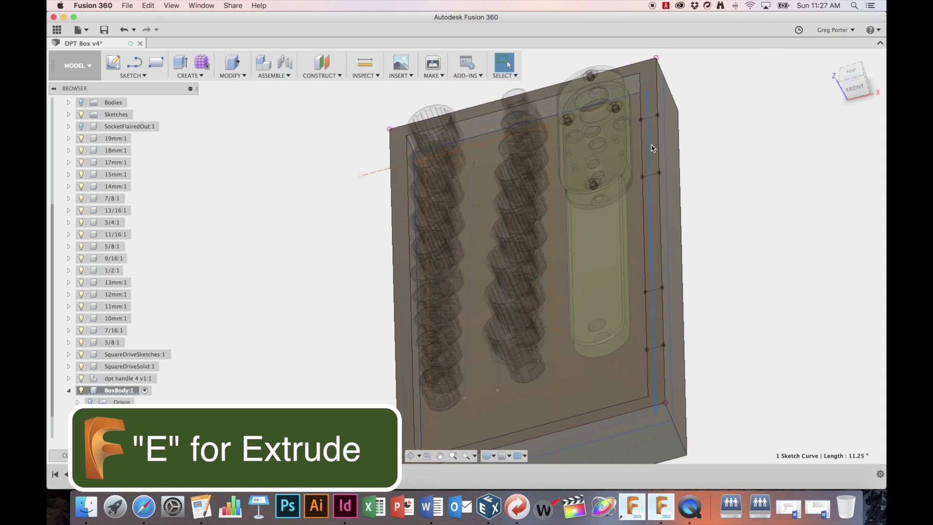
- Try to cut the two rectangular rim profiles with Extrude, using To Object extent with the box's inner floor as the target
key(e)
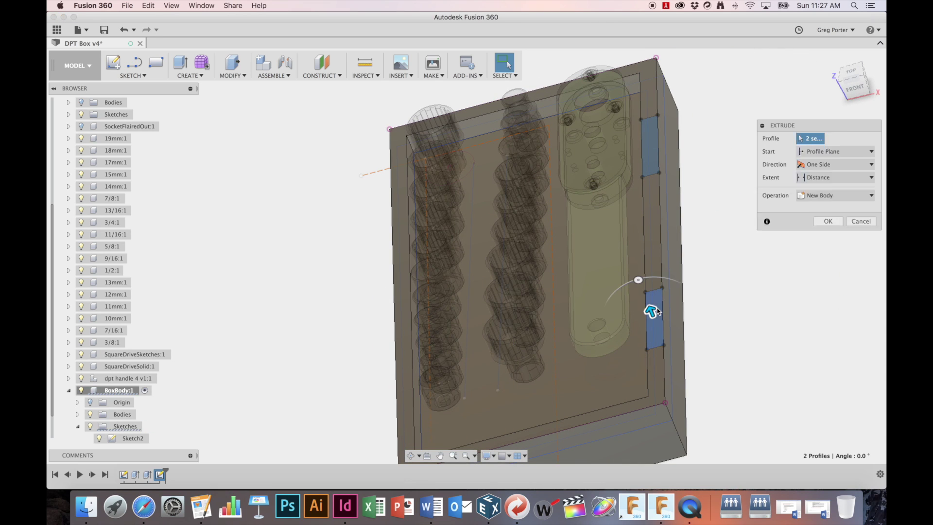
click(839, 178)
click(841, 198)
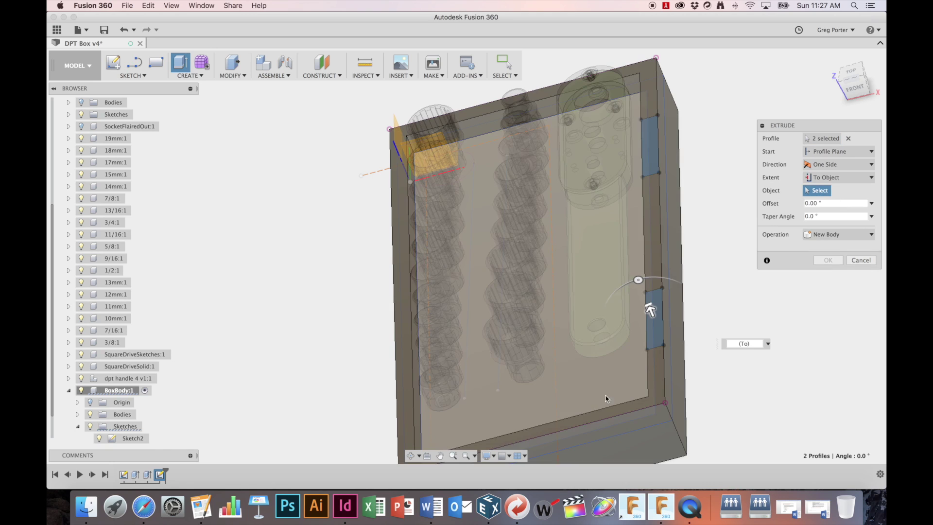
click(610, 388)
click(837, 248)
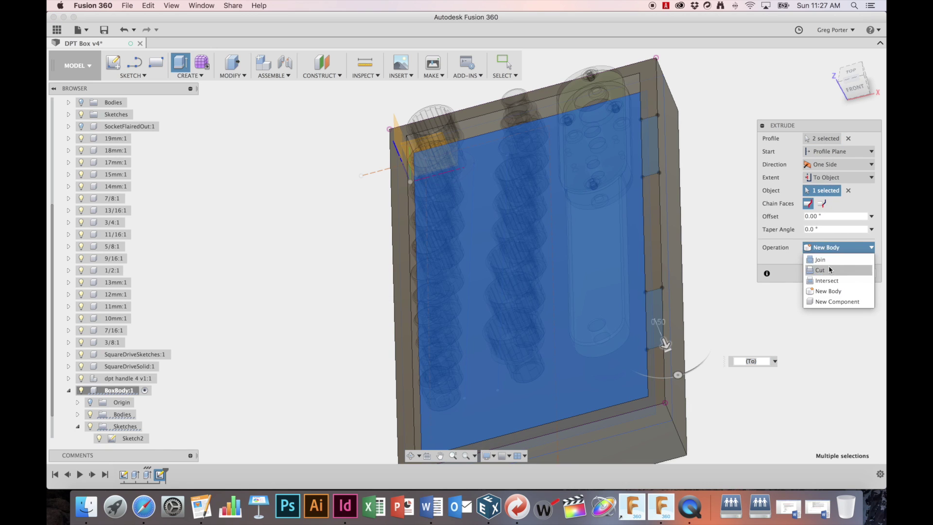
click(829, 265)
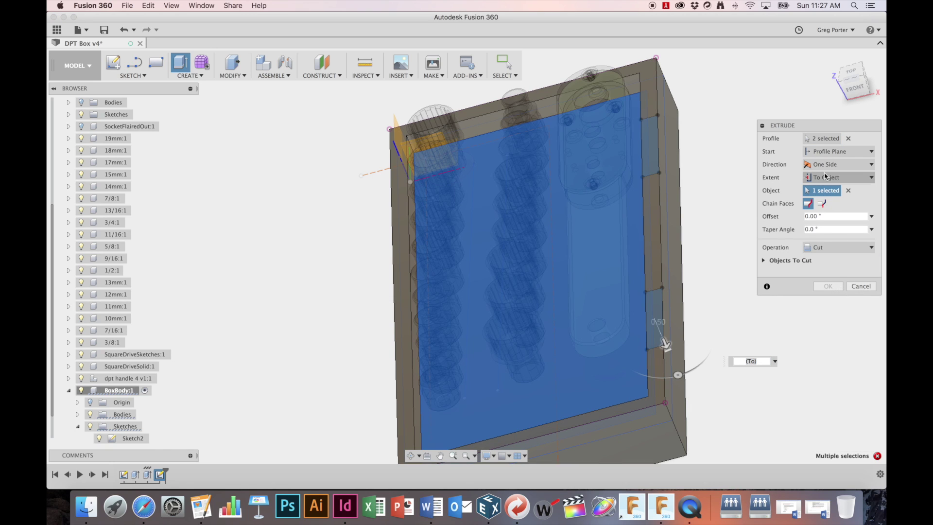
click(848, 190)
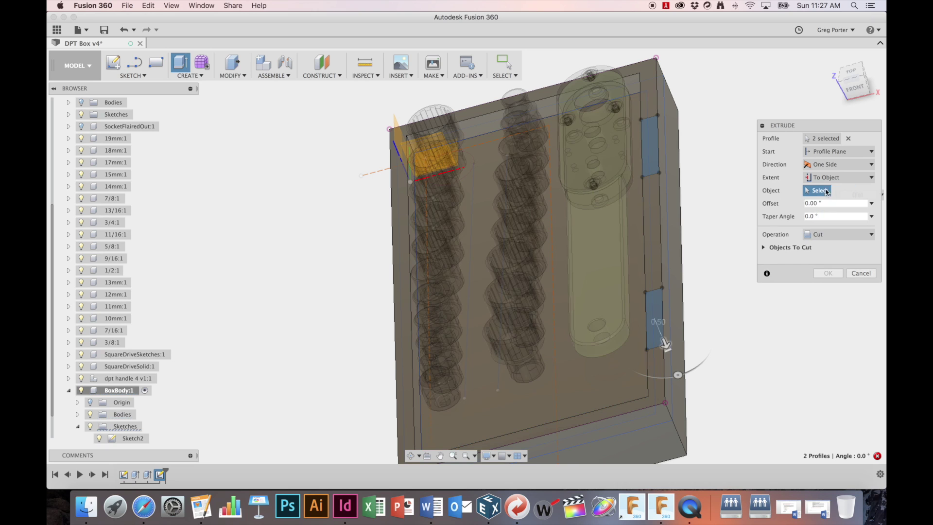
click(550, 381)
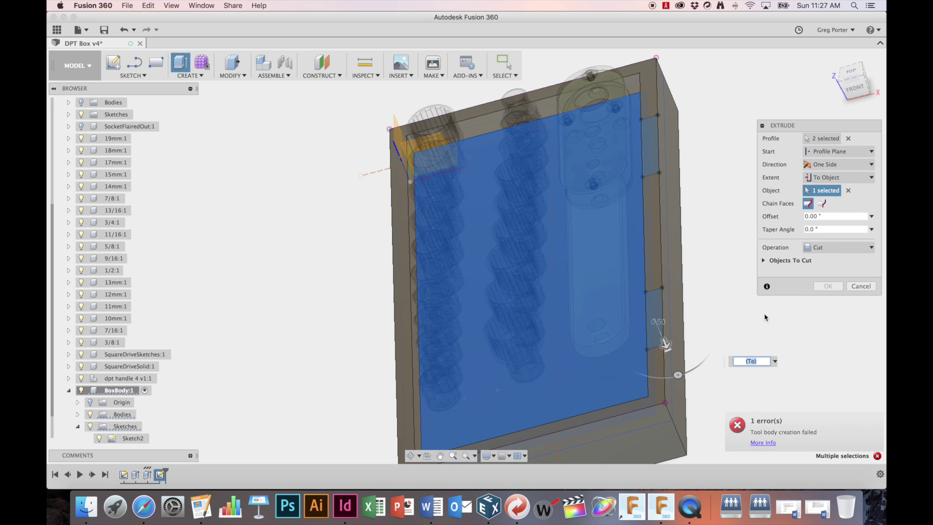
- Cut the two rim profiles together with the large inner profile to a distance of -0.80 inches
drag(666, 345, 670, 358)
click(635, 373)
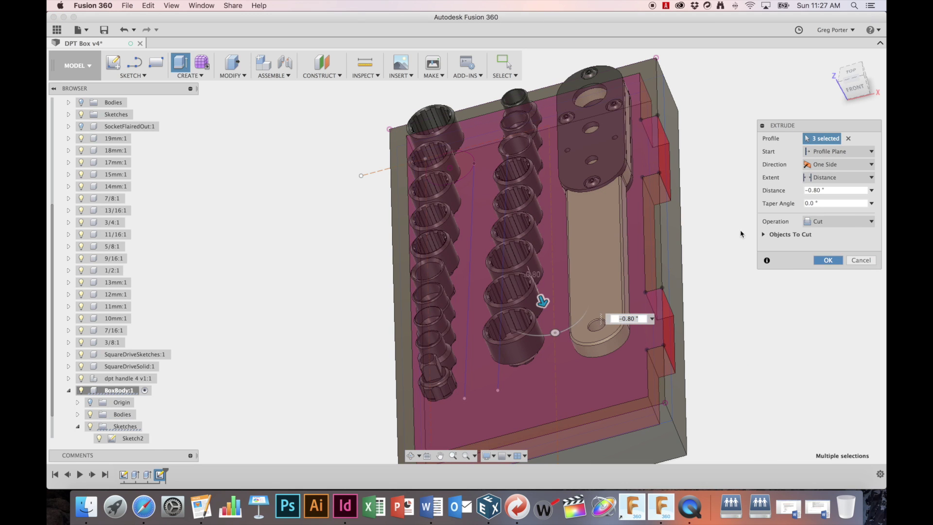
key(Return)
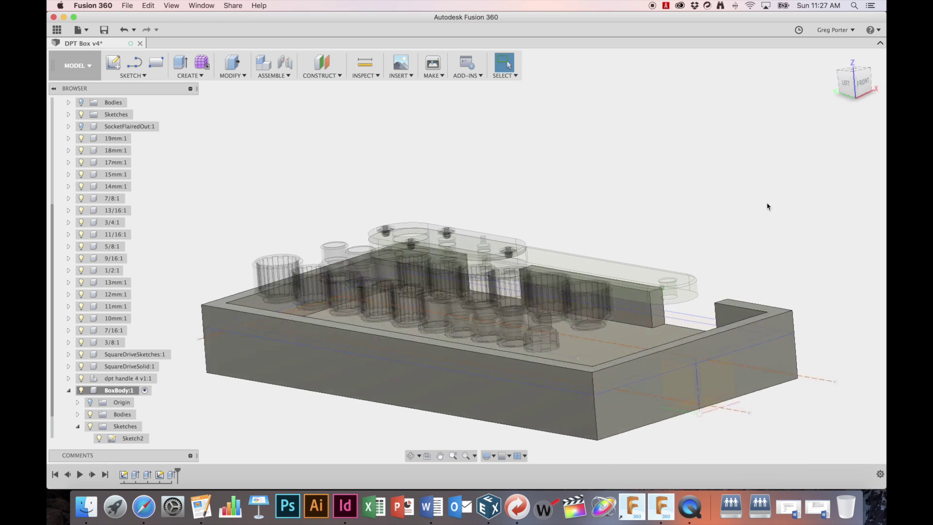
- Undo the last extruded cut and leave the reopened rim sketch
key(super+z)
key(super+z)
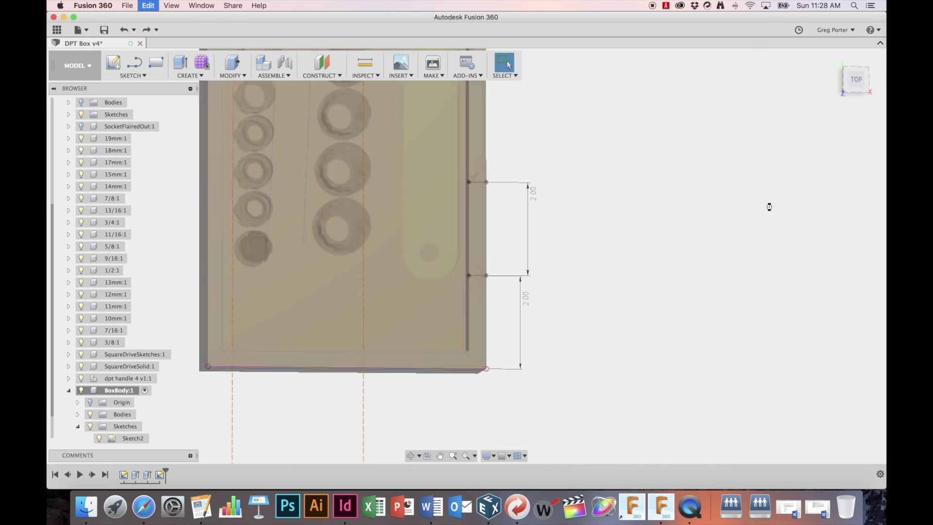
click(546, 64)
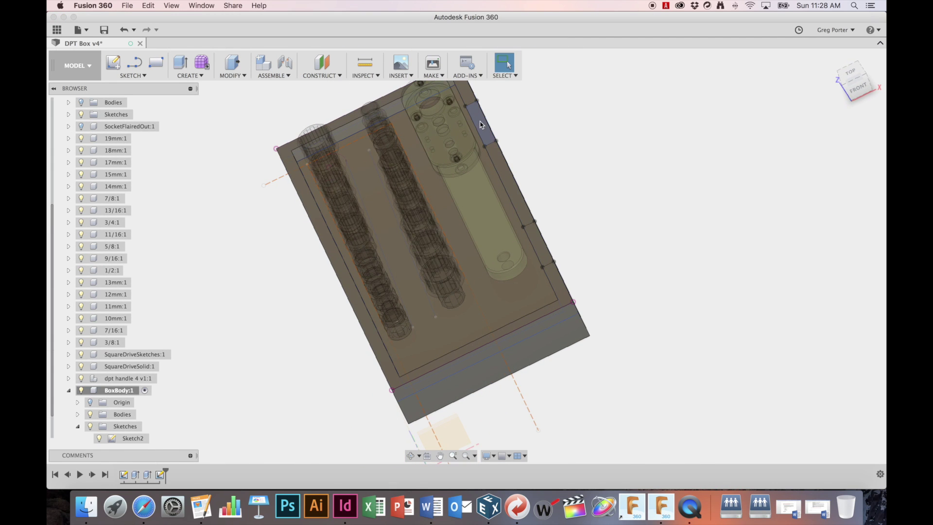
- Try to cut only the rim profile beside the handle's head with Extrude, down to the box's inner floor as target object
key(e)
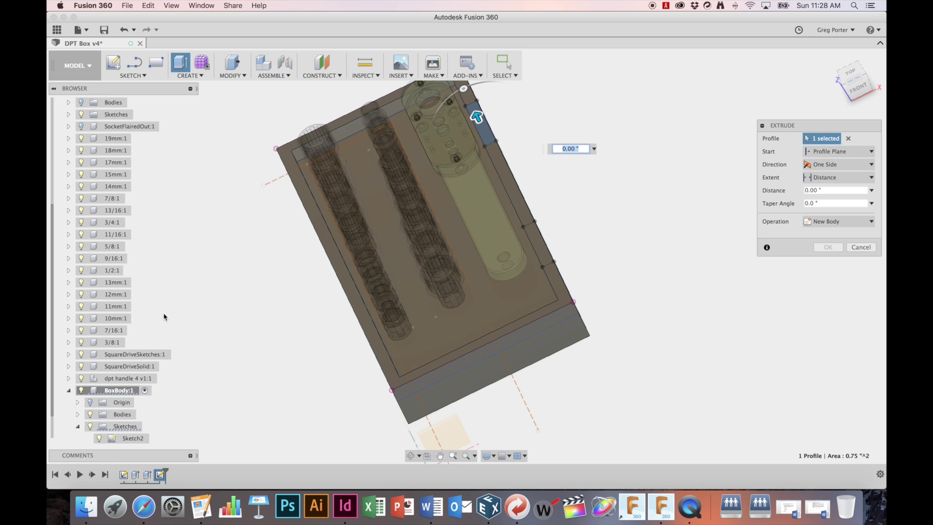
click(90, 416)
click(91, 416)
click(78, 414)
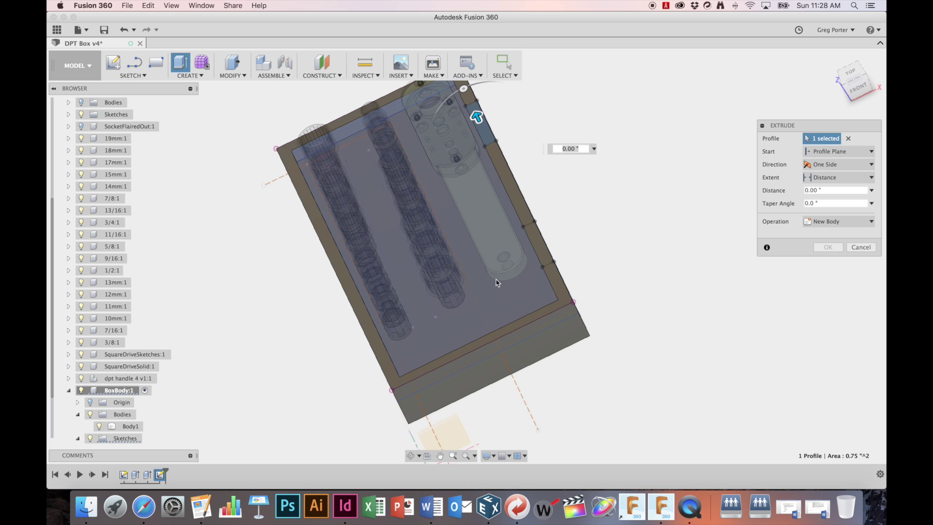
shift+scroll(532, 281, down, 5)
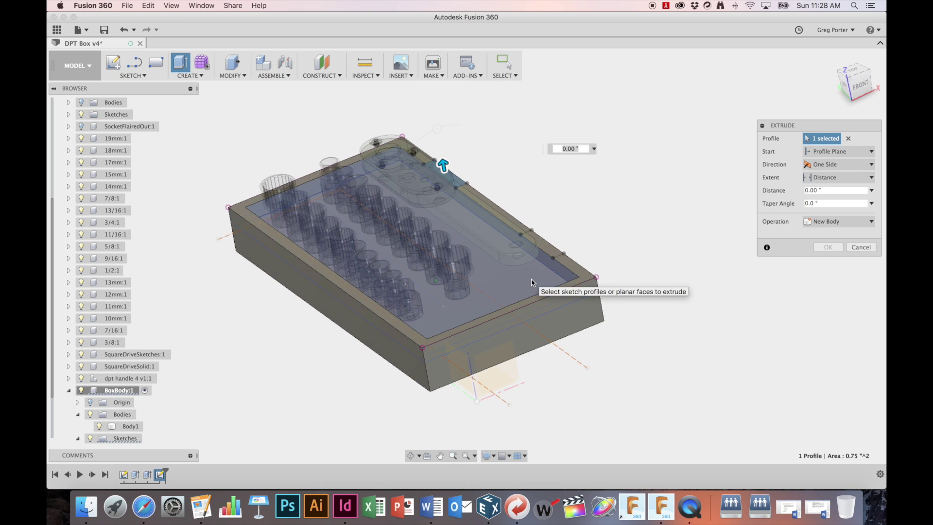
click(845, 179)
click(833, 194)
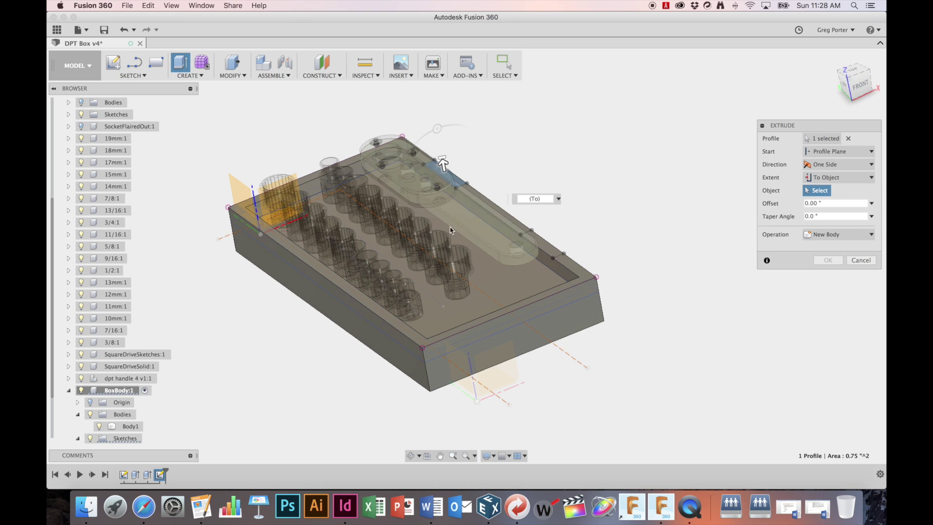
click(493, 274)
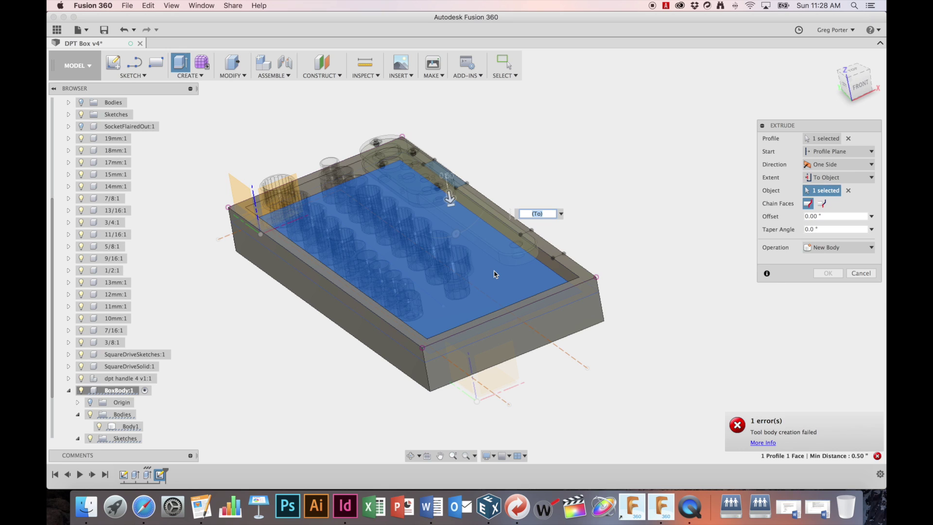
click(832, 270)
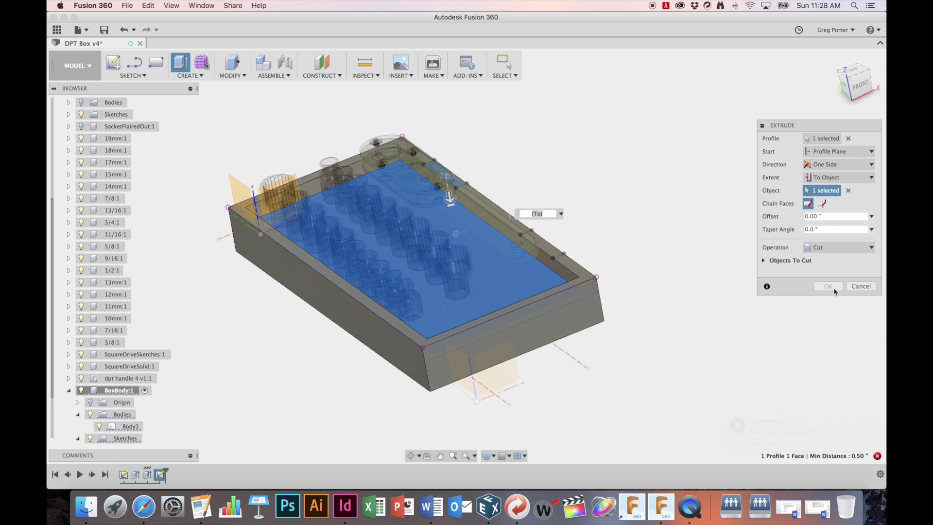
click(861, 286)
- Cut the rim profile beside the handle's head about 0.69 inches deep with Extrude
shift+middle_drag(601, 226, 572, 185)
click(571, 181)
key(e)
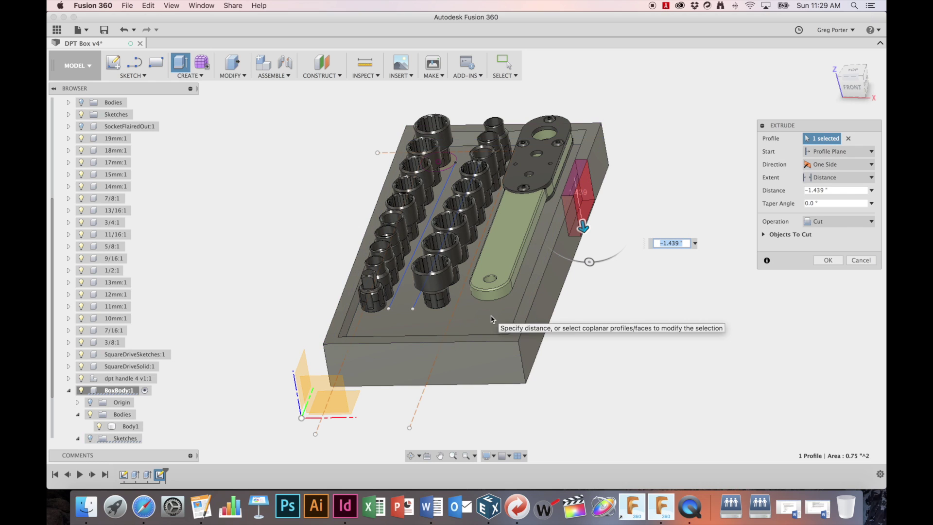
drag(583, 224, 579, 200)
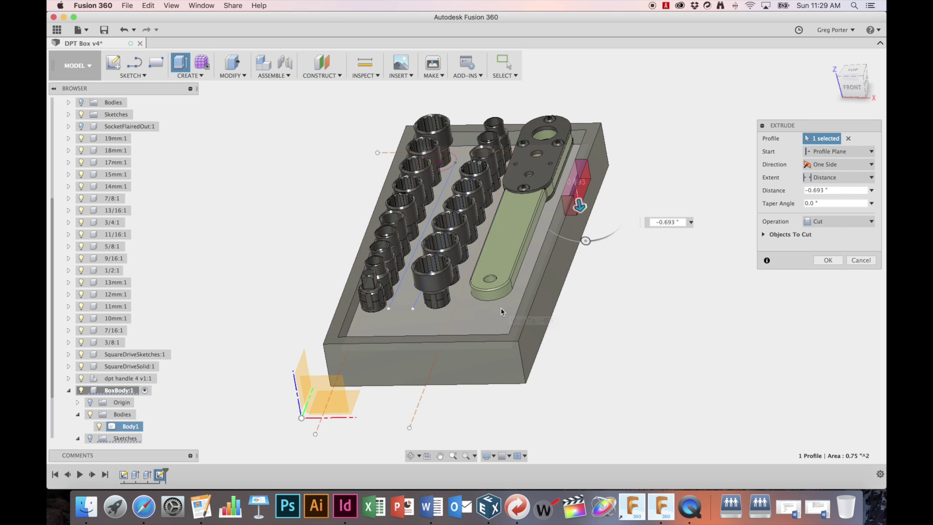
click(827, 259)
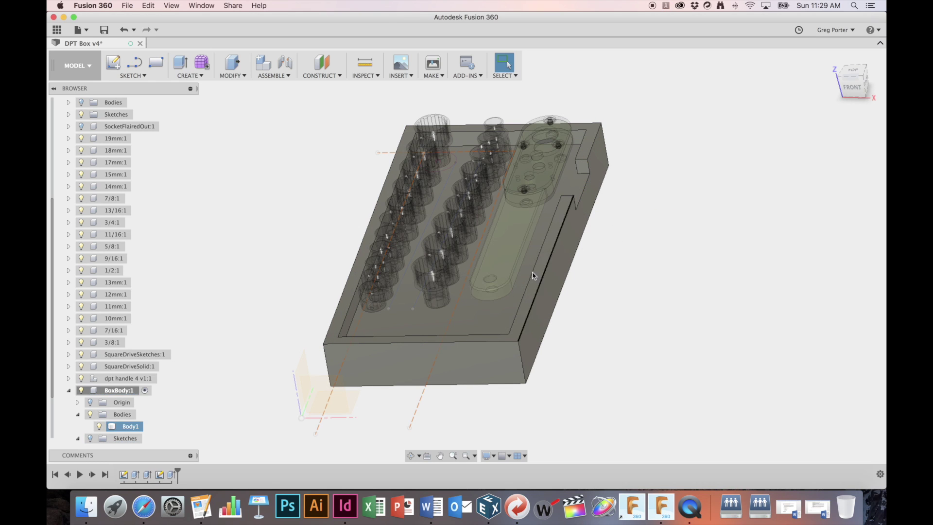
- Show the rim sketch and cut the rim profile near the handle's grip end 0.50 inches deep with Extrude
click(78, 439)
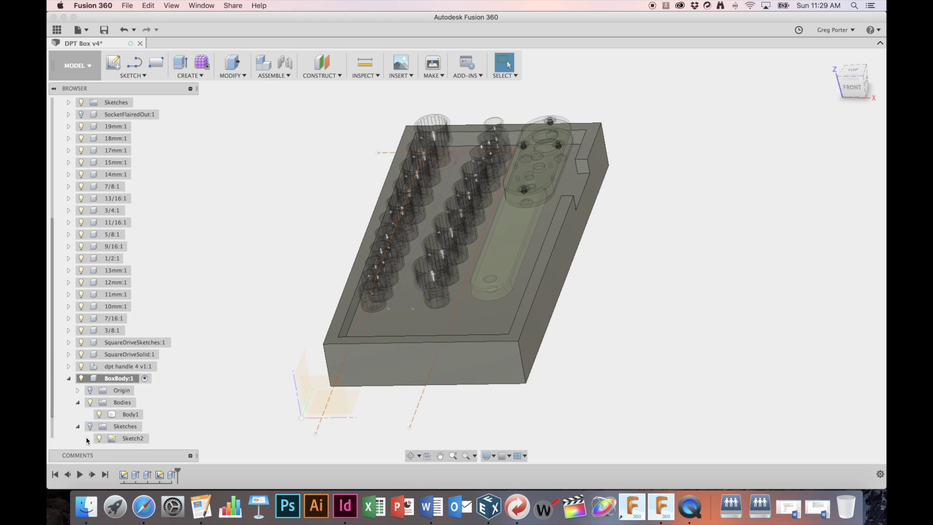
click(90, 414)
click(529, 295)
key(e)
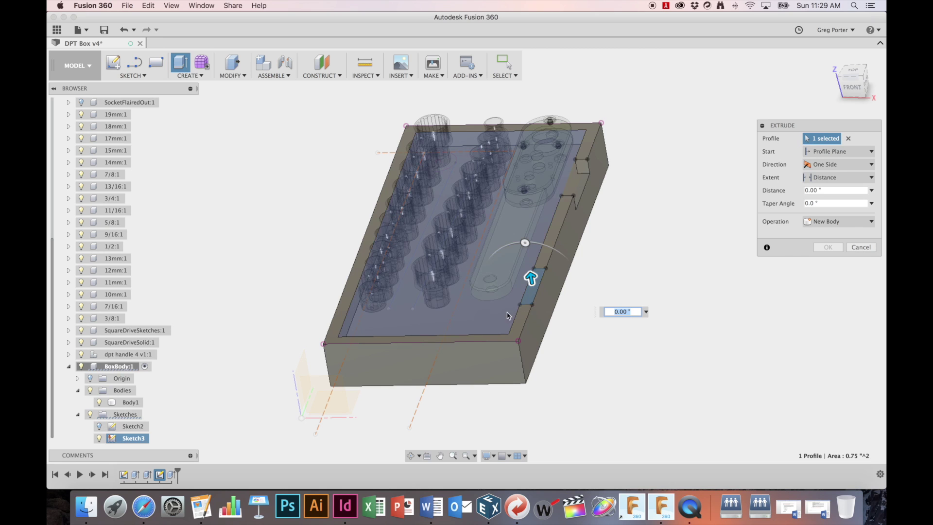
drag(531, 278, 535, 302)
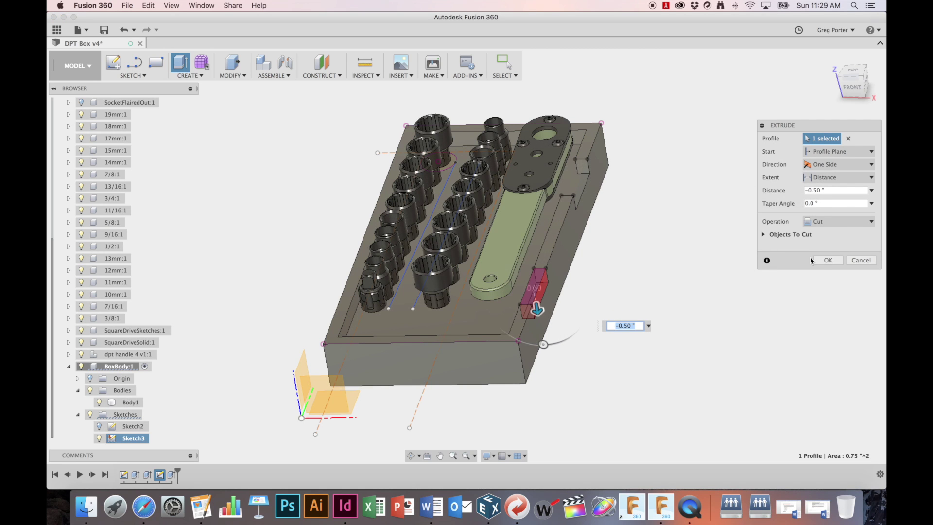
click(825, 261)
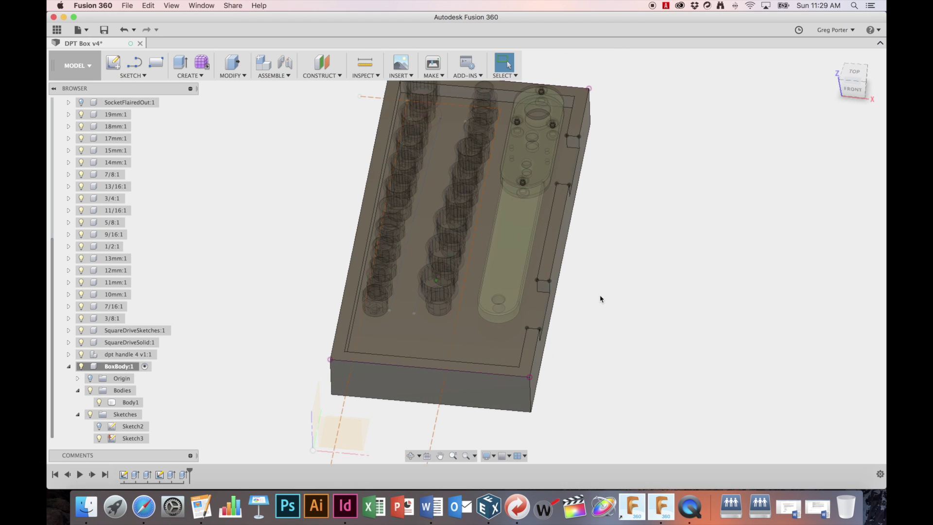
- Hide the rim sketch and start a new sketch on the box's inner floor, with the box oriented lengthwise
scroll(475, 146, up, 3)
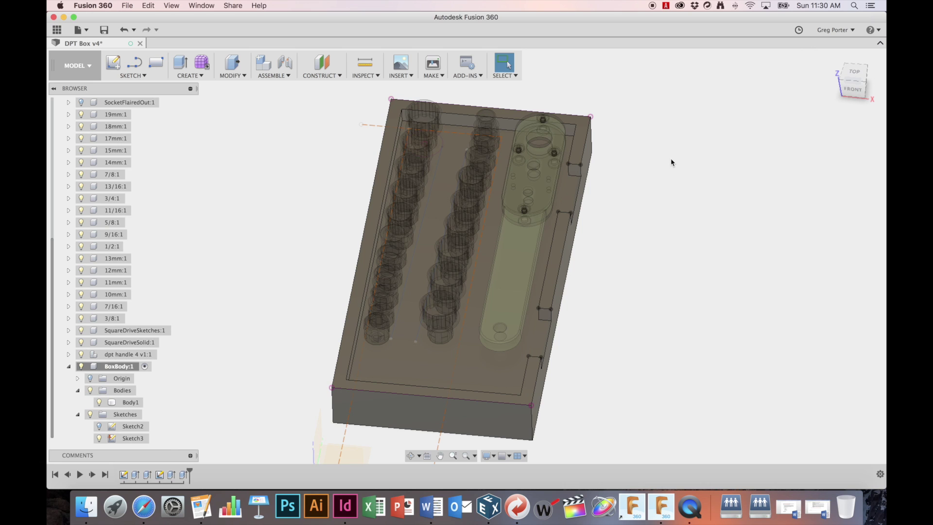
click(101, 439)
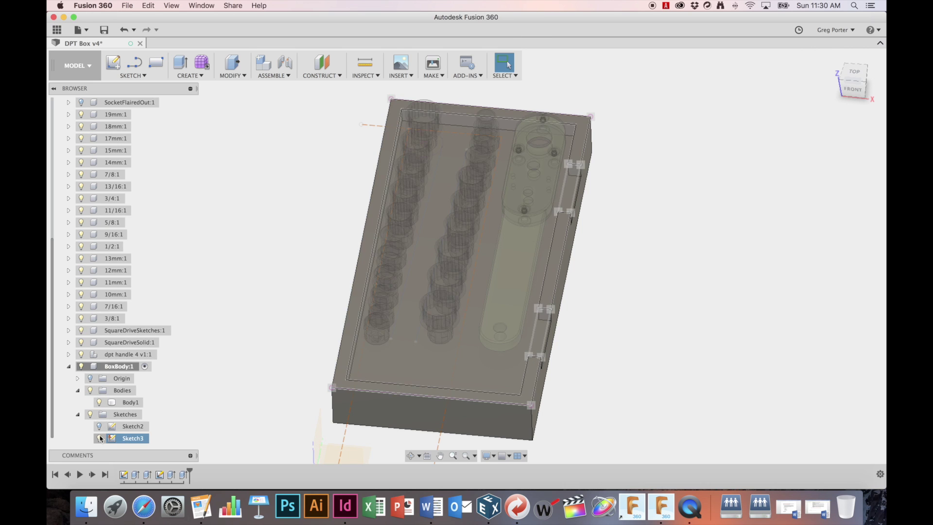
click(113, 65)
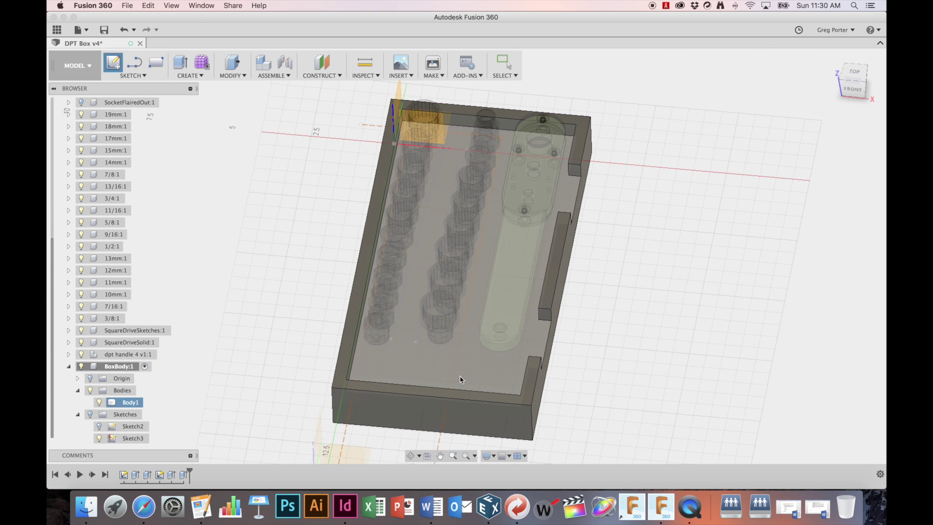
click(460, 379)
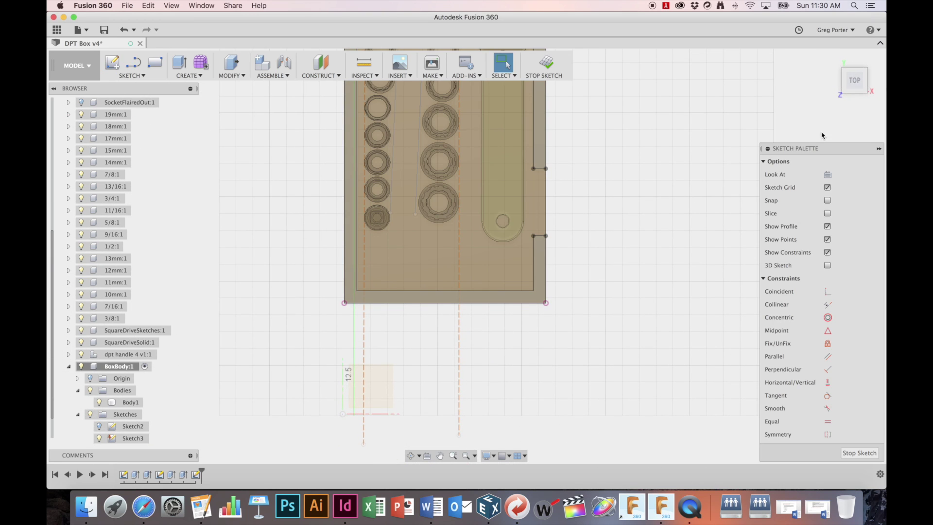
click(869, 57)
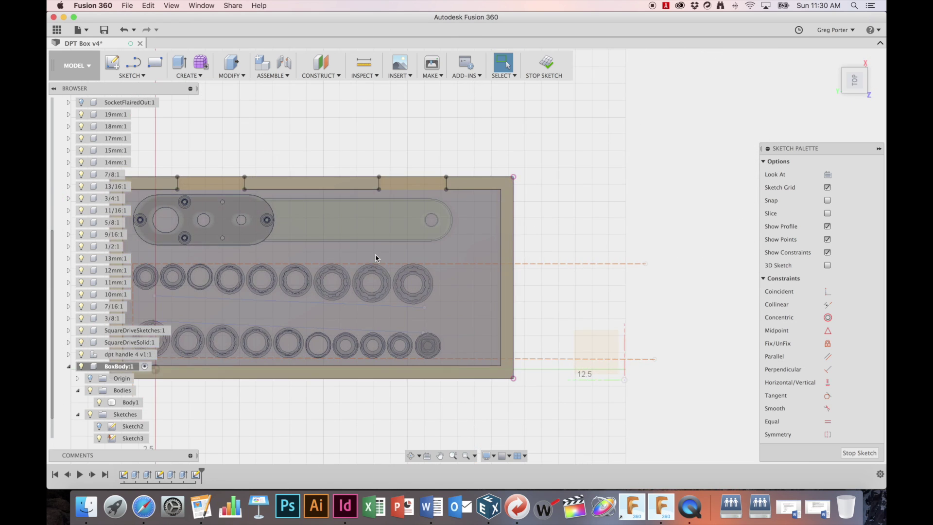
- Place sketch points on the inner circles of the sockets in the row beside the handle
scroll(252, 270, up, 10)
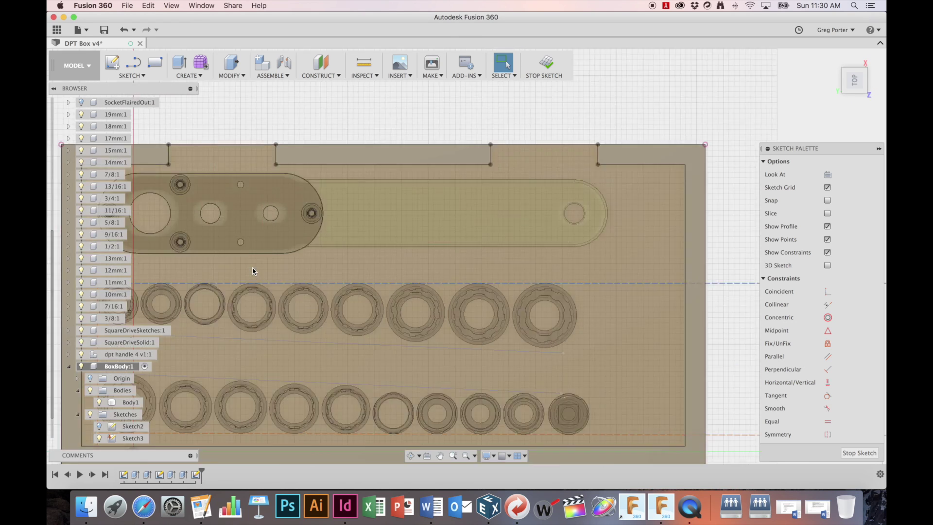
scroll(257, 271, up, 5)
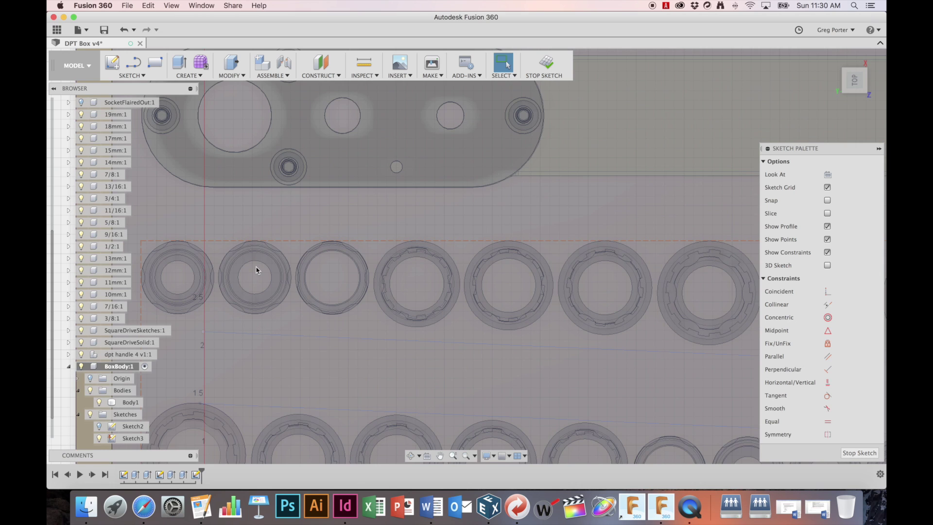
click(131, 75)
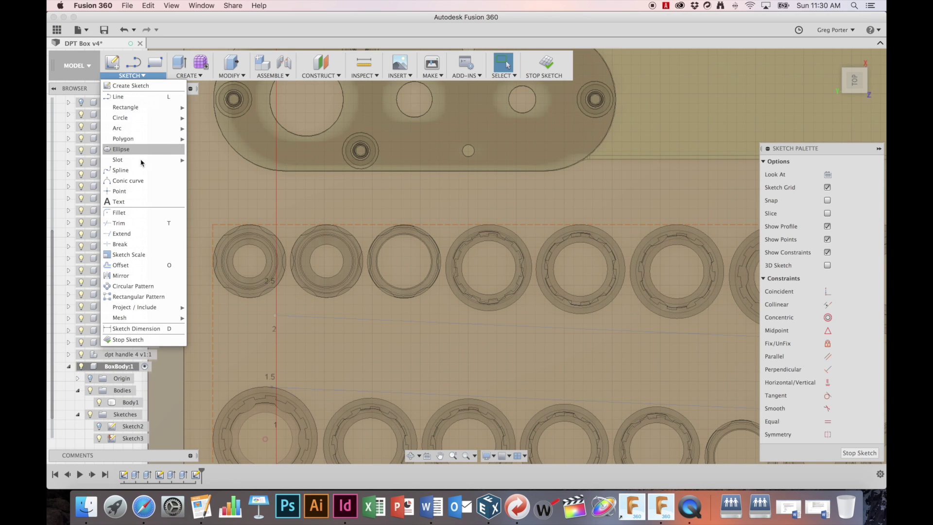
click(140, 191)
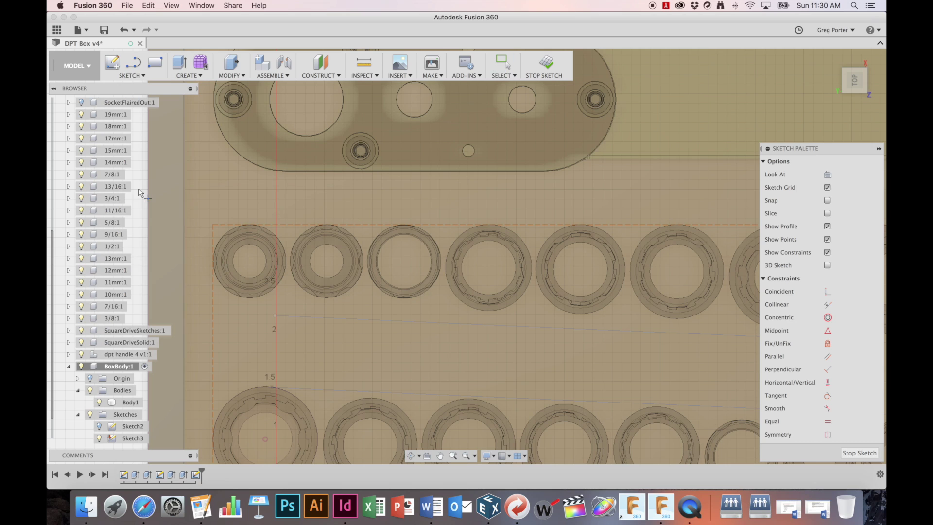
click(248, 276)
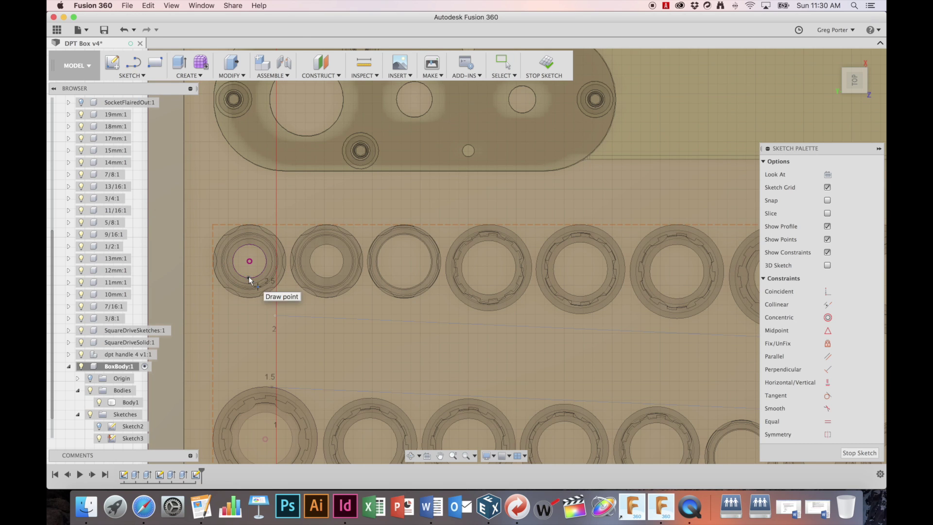
click(328, 275)
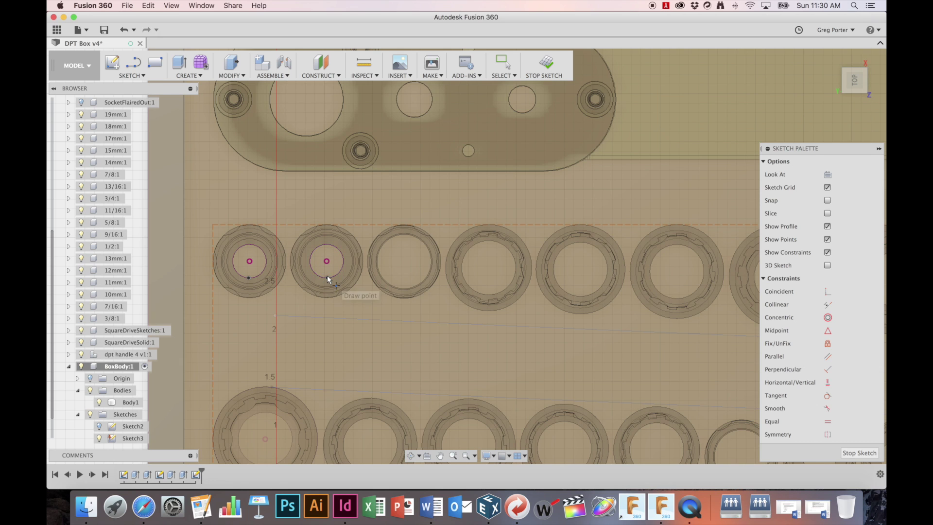
click(407, 289)
scroll(676, 298, up, 3)
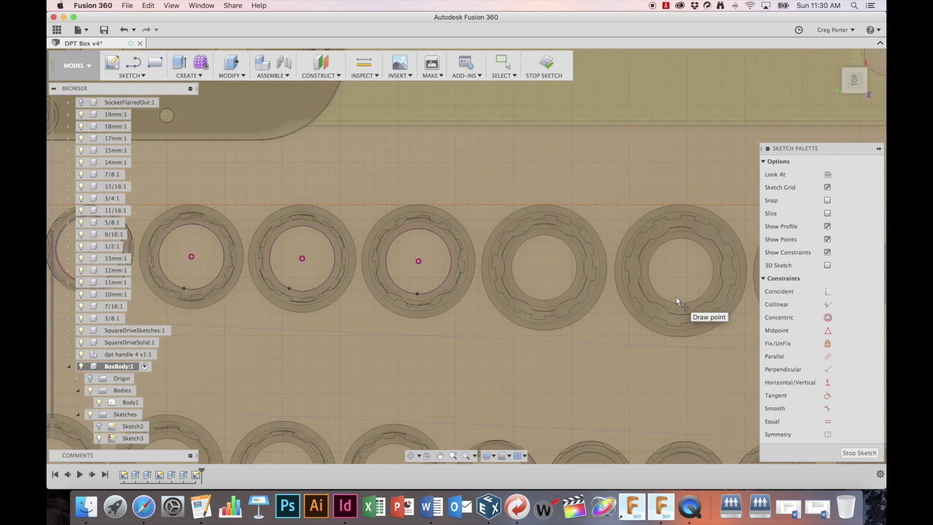
click(574, 304)
- Place sketch points on the inner circles of the ten sockets in the row farthest from the handle and finish the sketch
scroll(311, 294, down, 5)
click(630, 345)
click(512, 345)
click(444, 345)
click(340, 345)
click(247, 339)
scroll(246, 340, down, 3)
click(470, 268)
click(403, 270)
click(304, 268)
click(203, 272)
scroll(204, 272, down, 3)
click(307, 246)
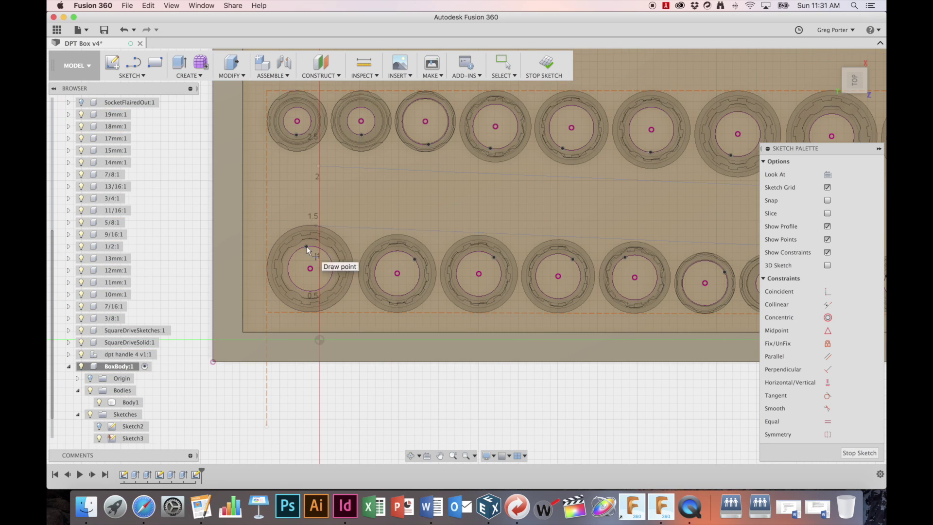
click(547, 64)
scroll(336, 272, down, 5)
shift+middle_drag(336, 272, 350, 233)
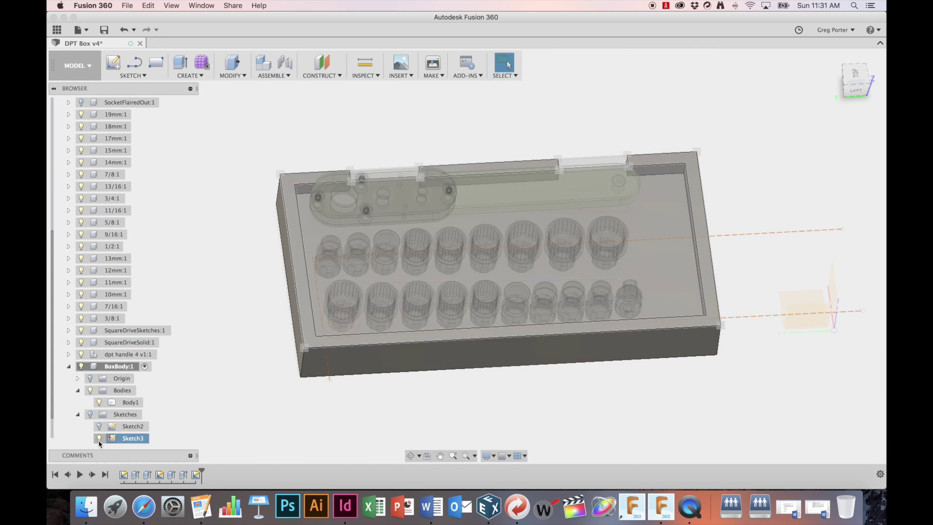
double_click(112, 439)
scroll(448, 245, up, 5)
click(99, 438)
click(99, 438)
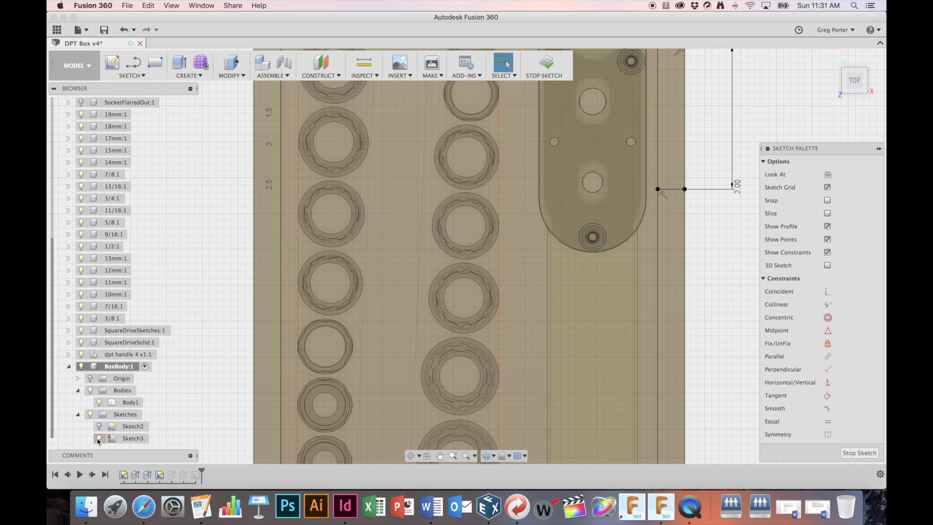
scroll(121, 416, up, 1)
scroll(121, 416, down, 2)
click(99, 426)
scroll(452, 215, down, 5)
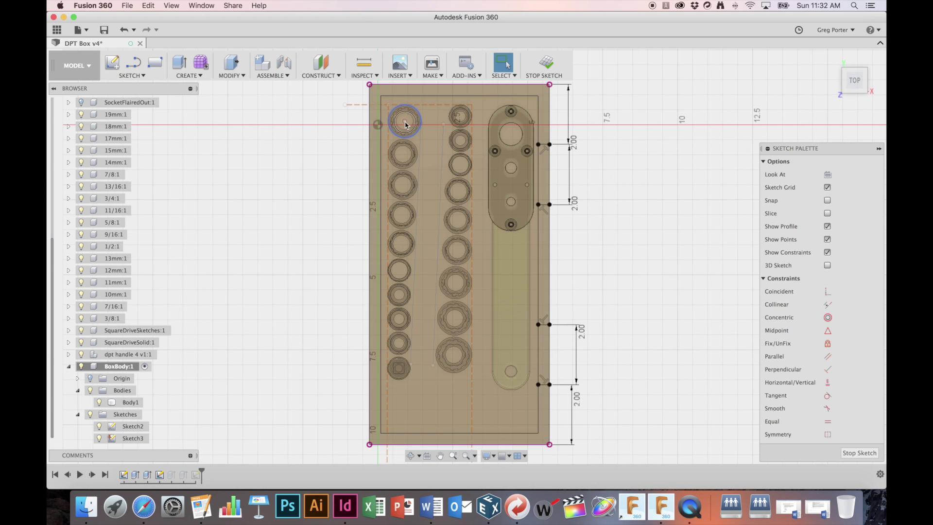
key(super+z)
key(super+z)
key(super+z)
key(super+z)
key(super+z)
scroll(275, 283, down, 3)
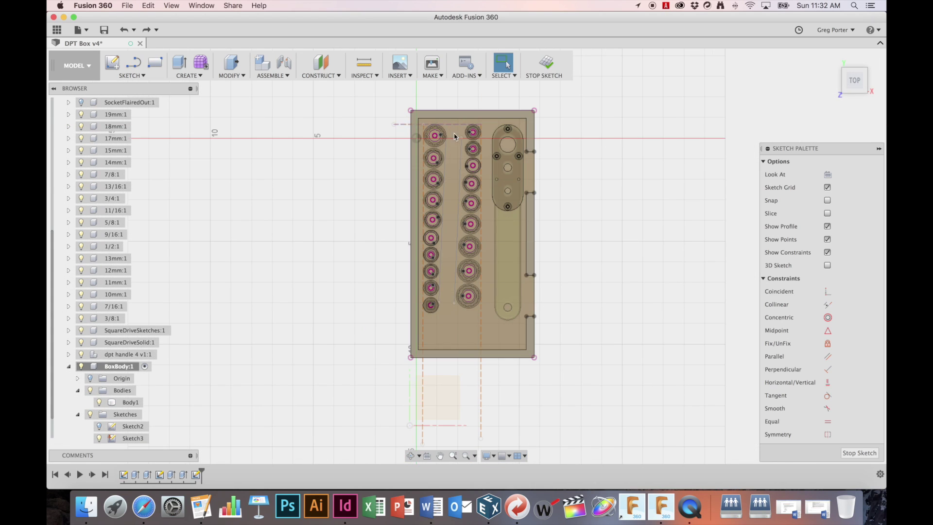
middle_drag(522, 91, 450, 123)
scroll(87, 382, down, 1)
click(544, 66)
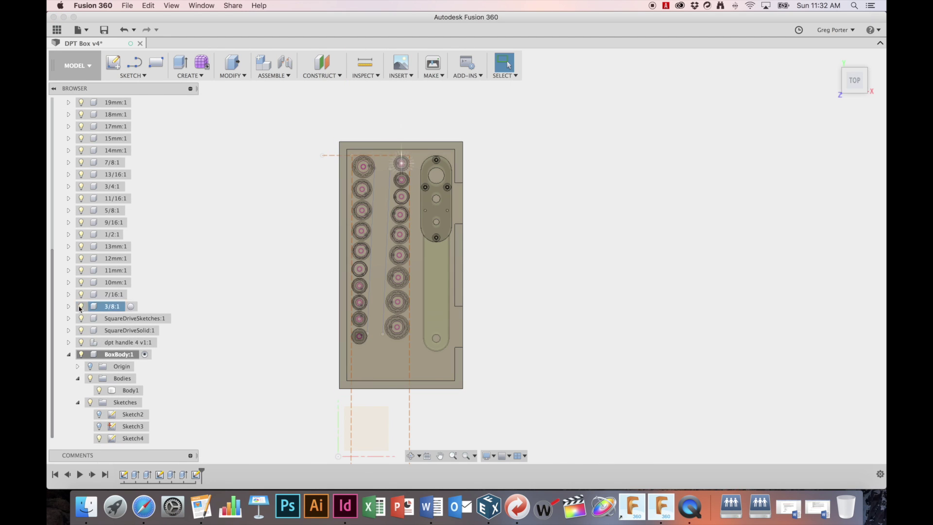
- Hide the handle, square-drive and socket components, leaving only the BoxBody and 3/8 components shown
click(81, 234)
click(81, 223)
click(82, 210)
click(81, 150)
scroll(82, 128, up, 5)
click(81, 210)
click(81, 415)
click(81, 426)
click(81, 438)
scroll(81, 438, down, 5)
shift+middle_drag(462, 304, 413, 336)
- Project two opposite small arcs of the 3/8 socket's sketch into the current sketch
scroll(337, 224, up, 4)
scroll(336, 224, up, 3)
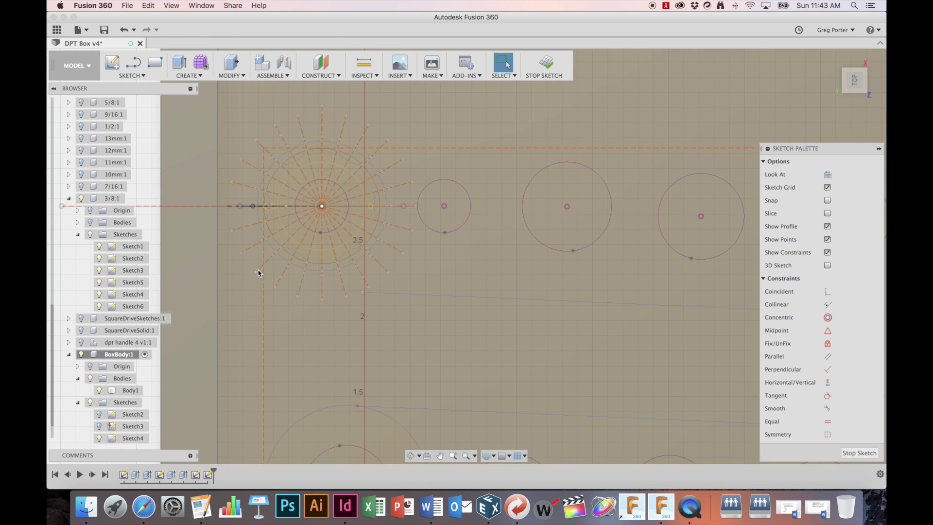
scroll(258, 272, up, 5)
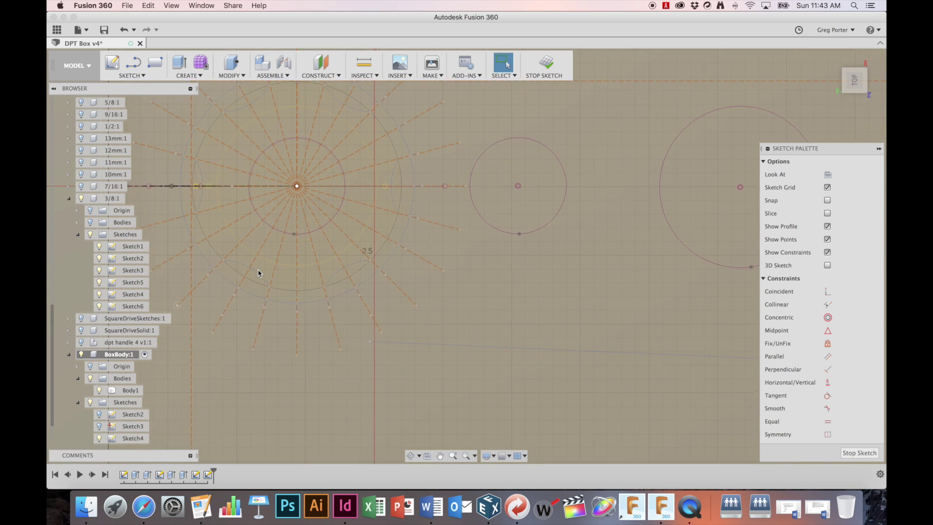
middle_drag(258, 272, 260, 274)
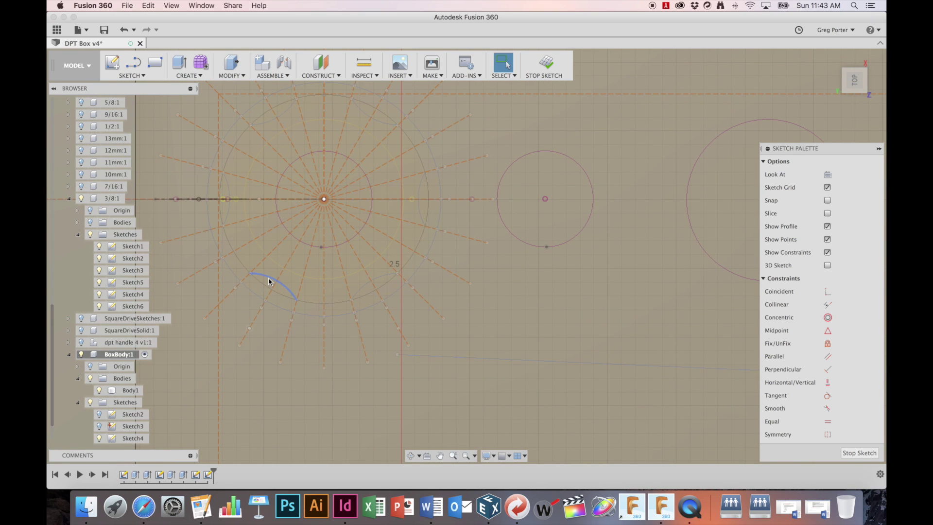
click(131, 75)
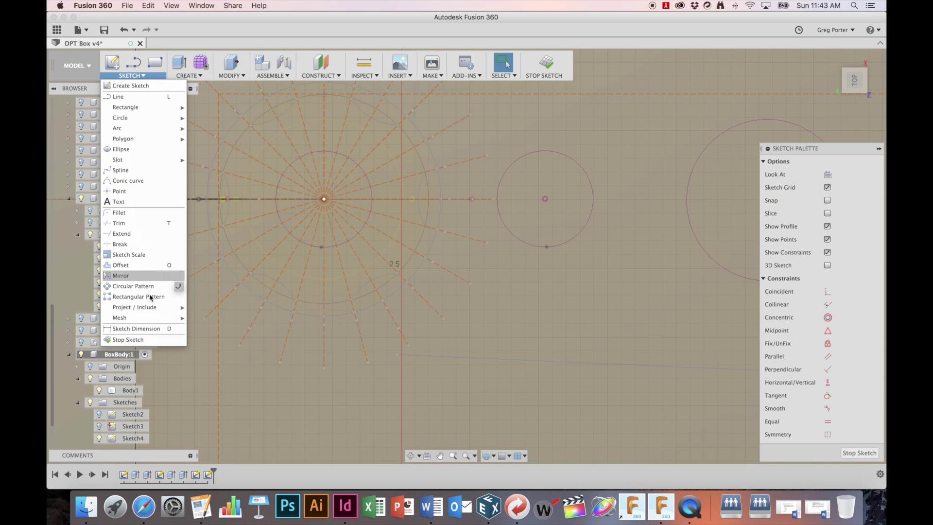
mouse_move(152, 306)
click(206, 308)
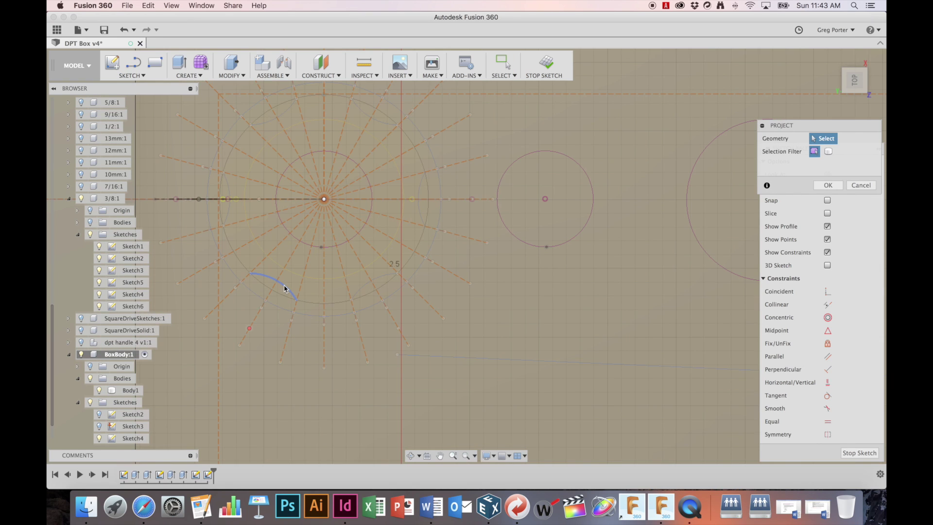
click(285, 288)
click(381, 129)
click(830, 186)
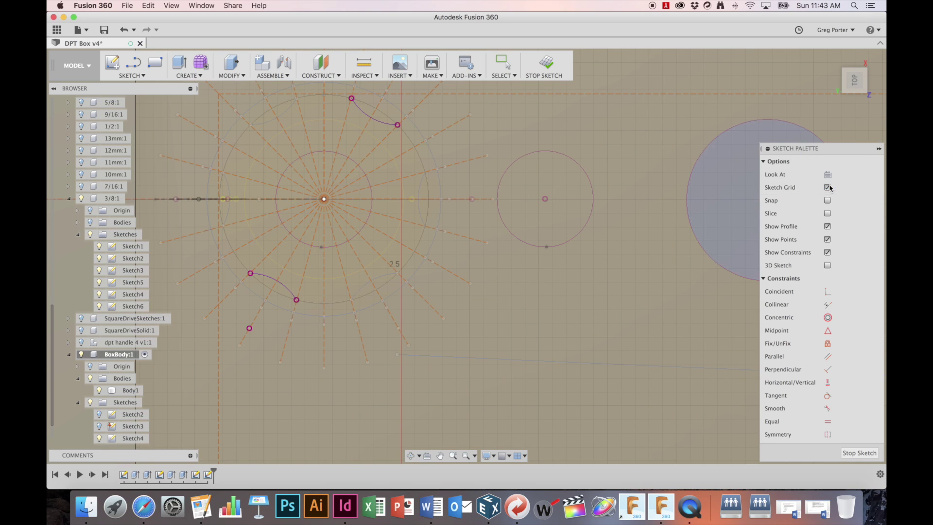
- Rotate the two projected arcs 30 degrees about the centre of the 3/8 socket's inner circle
click(382, 125)
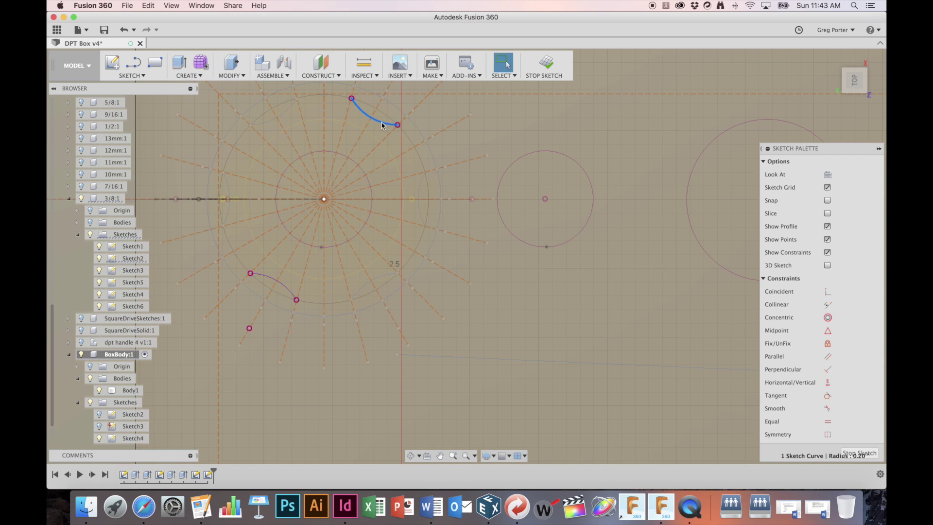
shift+click(284, 288)
key(m)
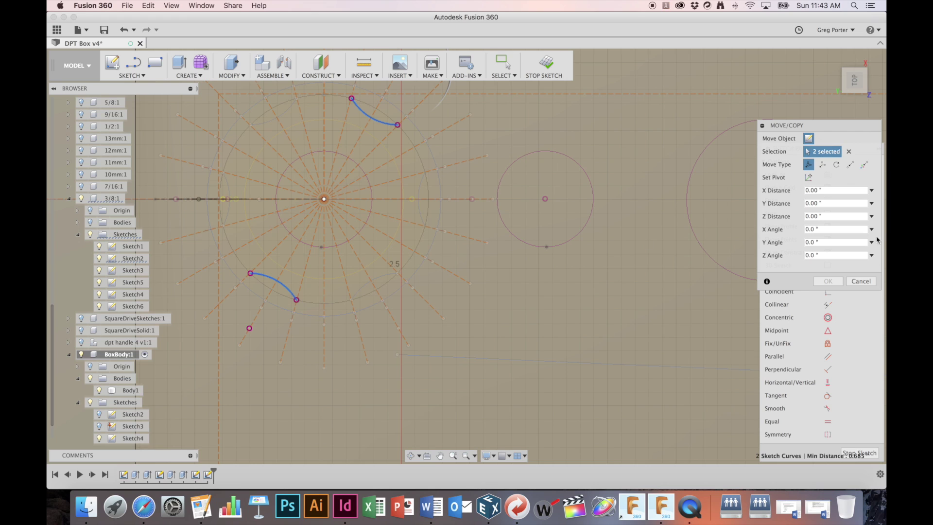
click(836, 164)
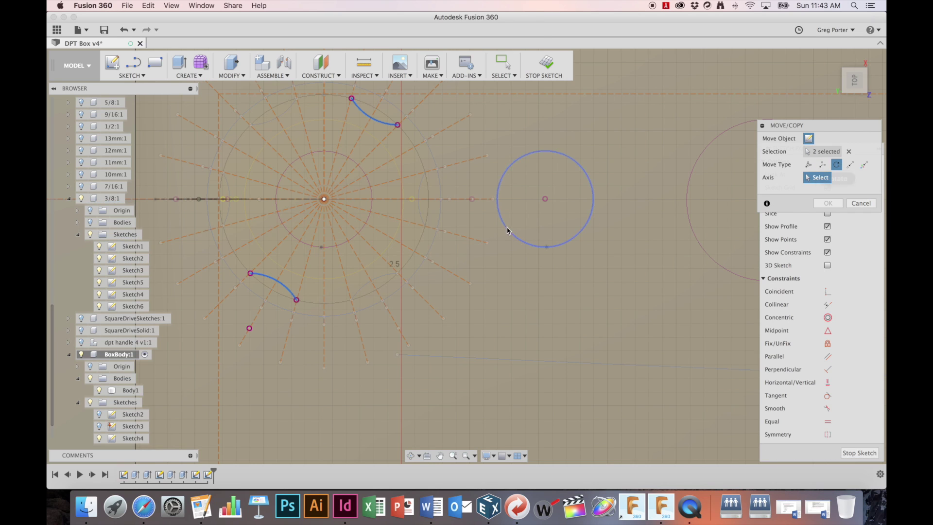
click(355, 238)
drag(272, 199, 279, 226)
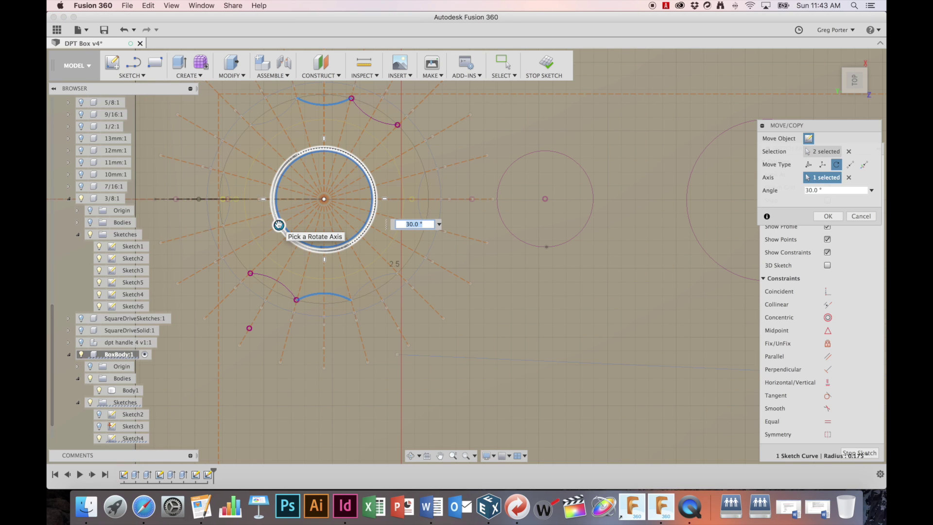
key(Return)
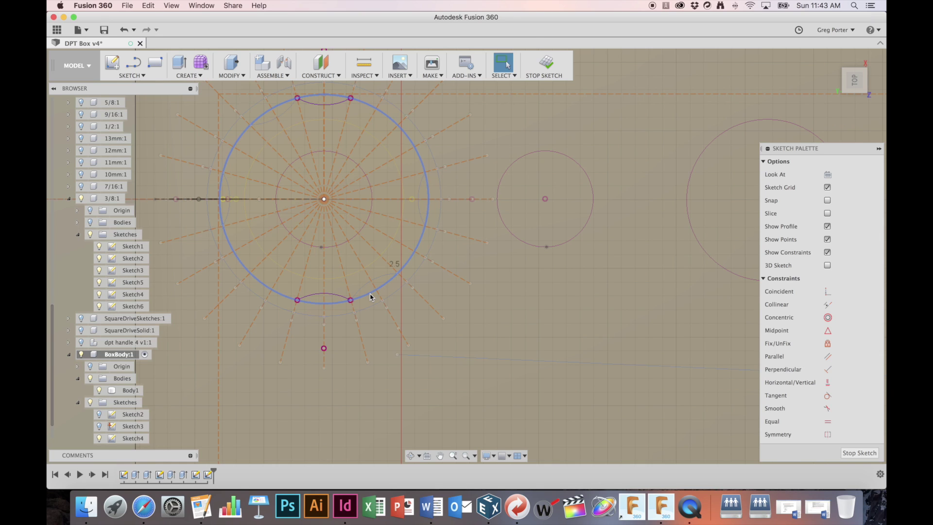
key(o)
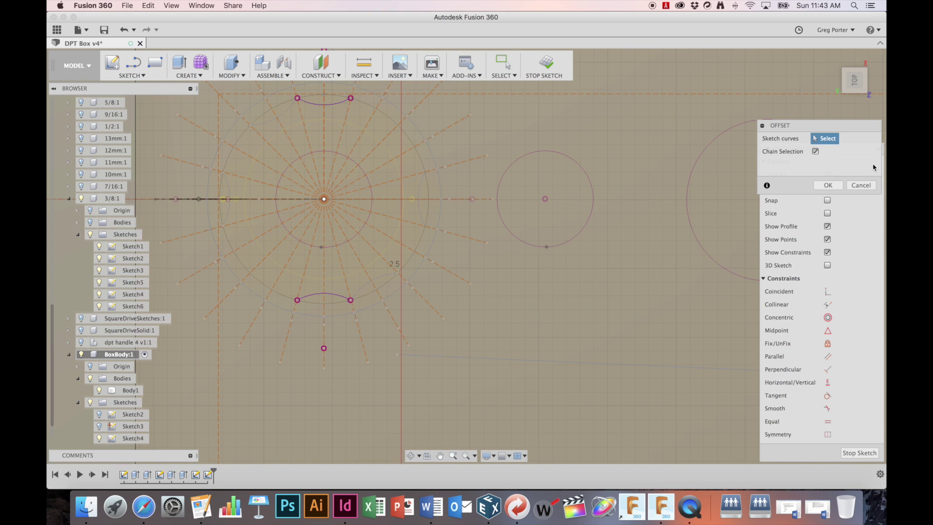
click(860, 185)
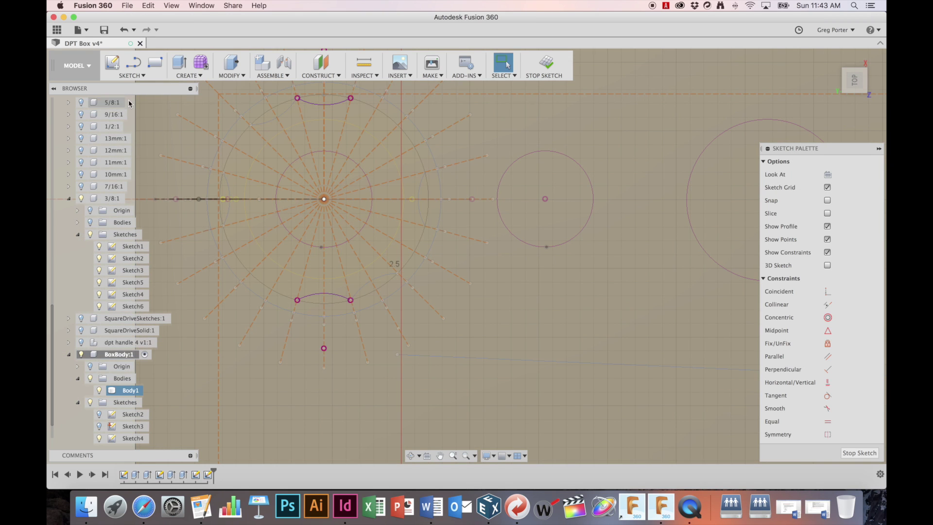
- Project the large outer circle of the 3/8 socket into the current sketch
click(141, 76)
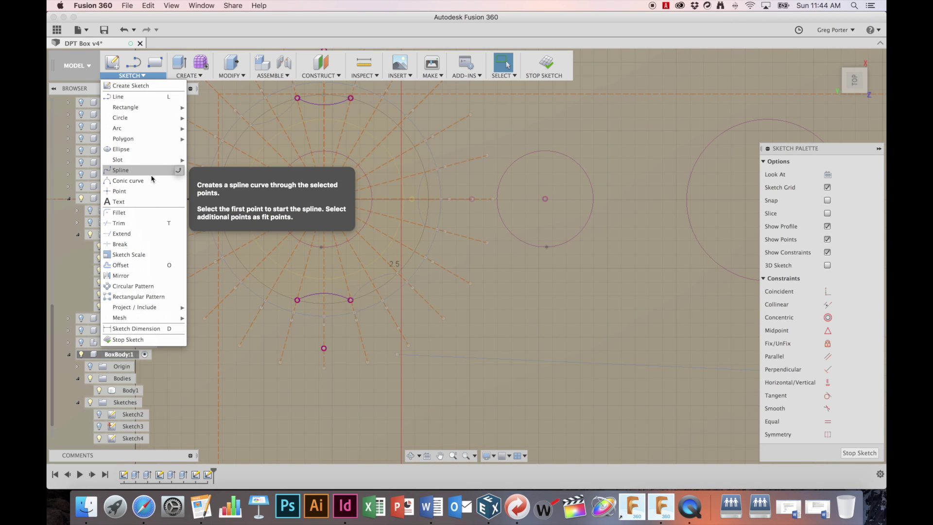
mouse_move(149, 309)
click(201, 309)
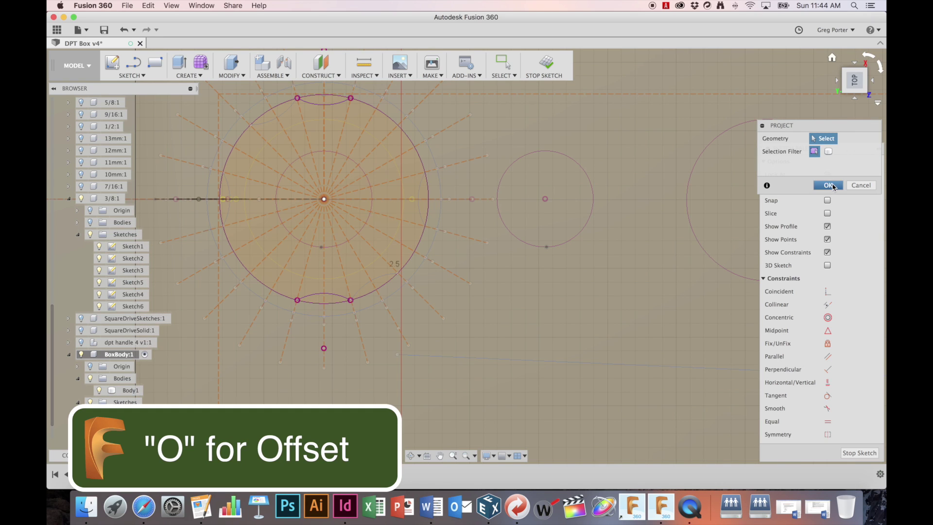
click(828, 185)
- Offset the projected 3/8 socket circle outward by 0.125"
key(o)
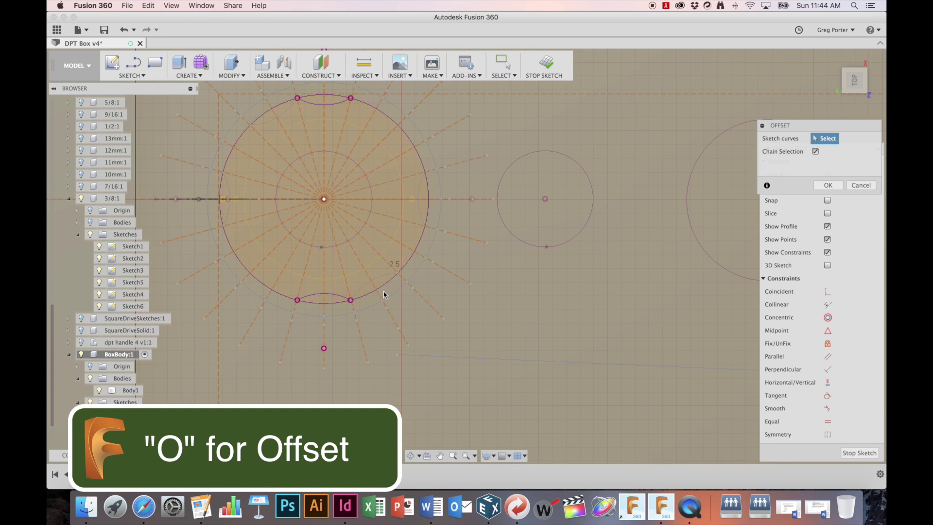
click(384, 288)
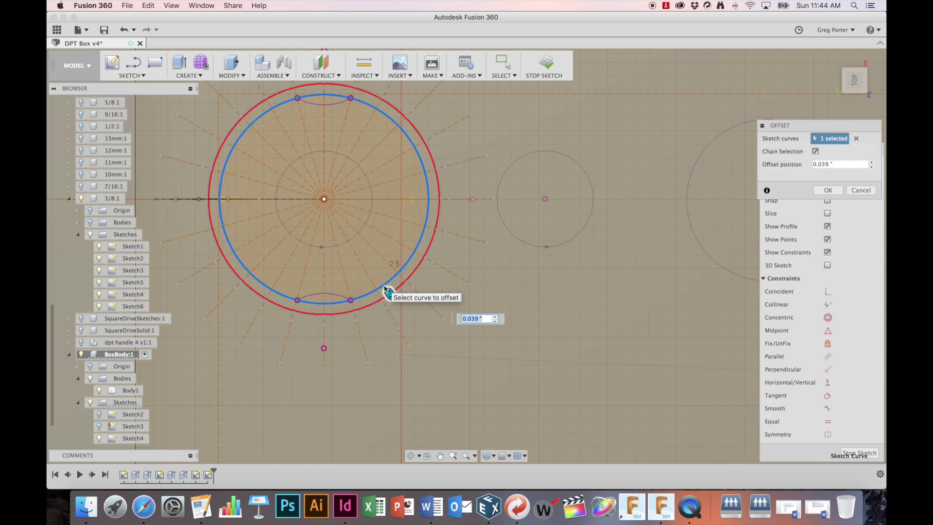
text(.12)
text(6)
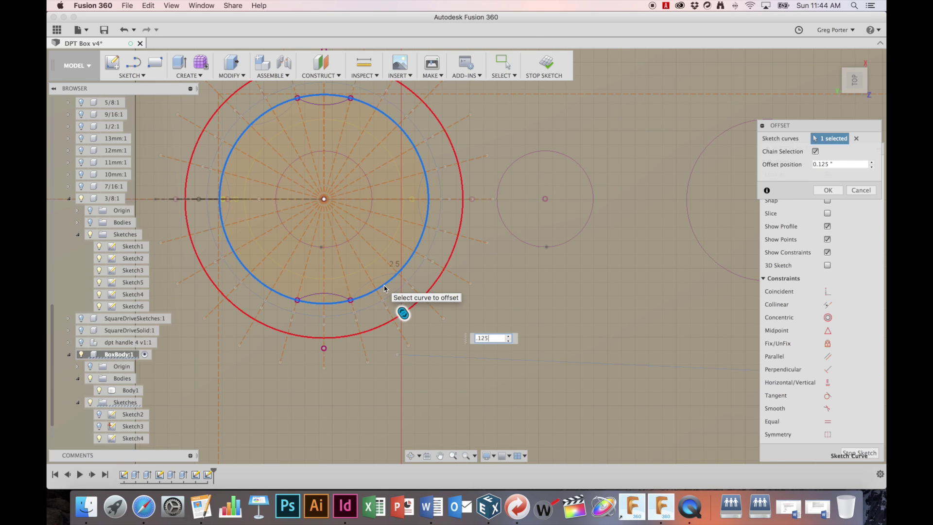
key(Return)
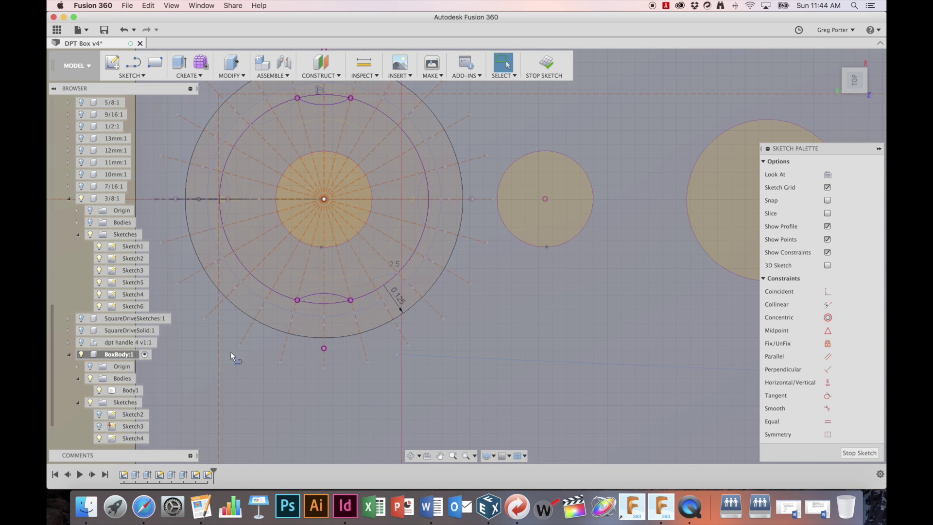
- Draw four radial lines from the endpoints of the two small arcs to the offset circle and finish the sketch
click(297, 300)
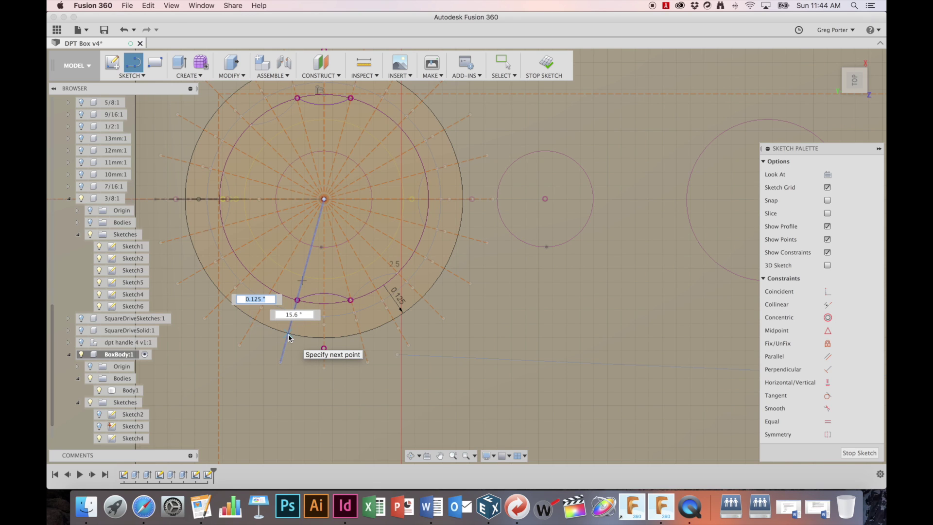
click(289, 337)
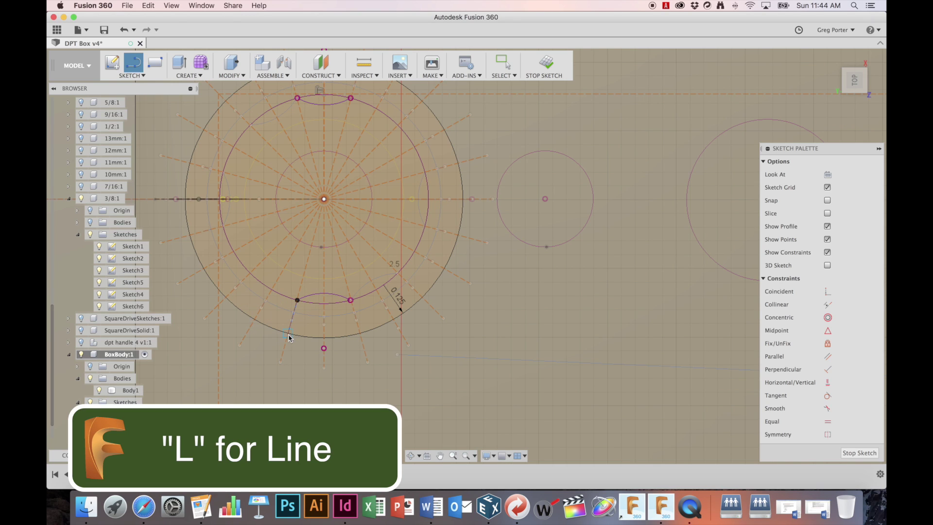
click(350, 300)
click(360, 336)
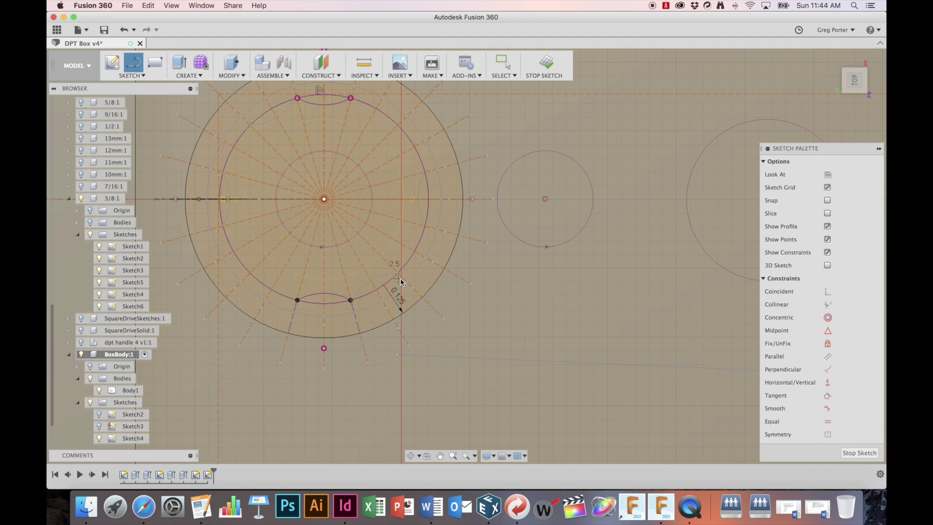
scroll(362, 160, up, 5)
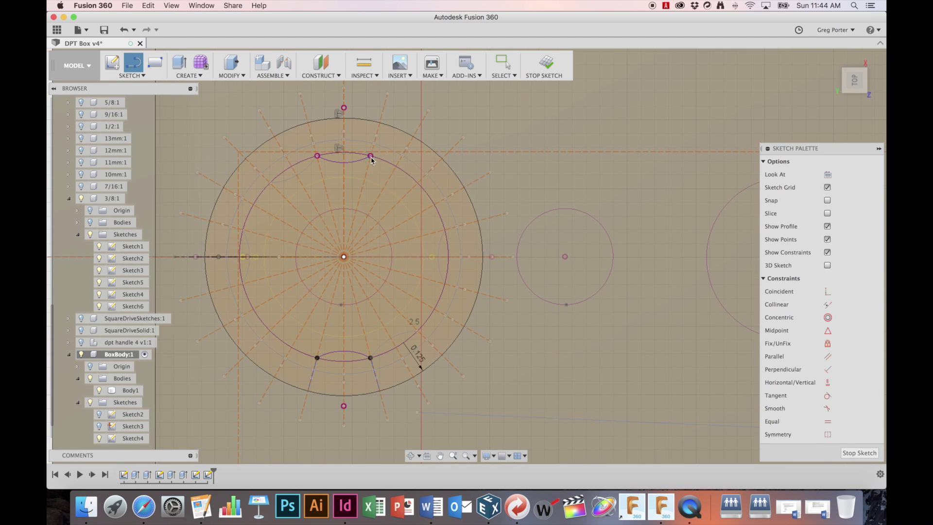
click(371, 157)
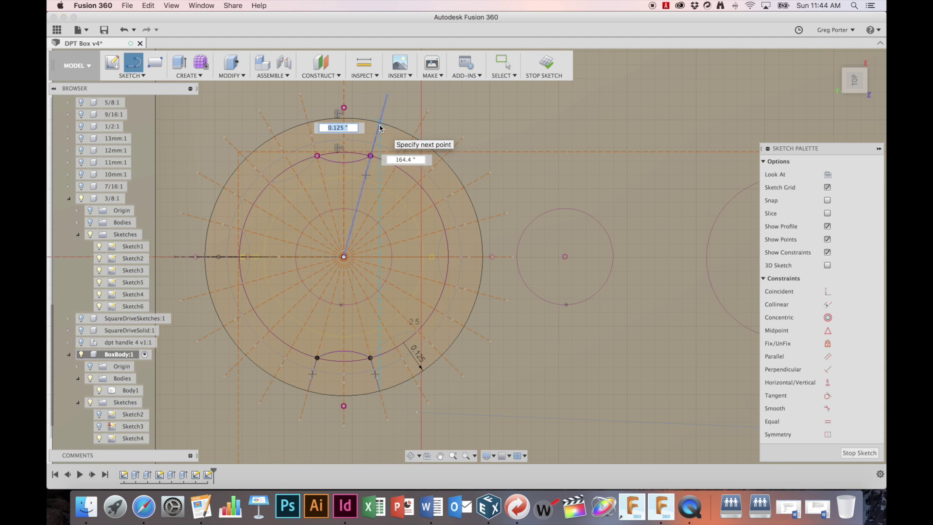
click(379, 128)
click(317, 155)
click(307, 123)
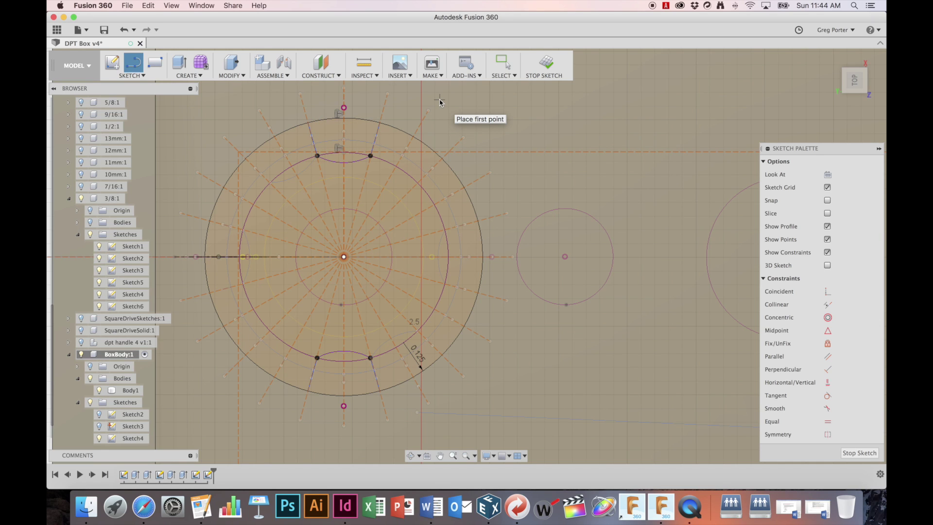
right_click(422, 119)
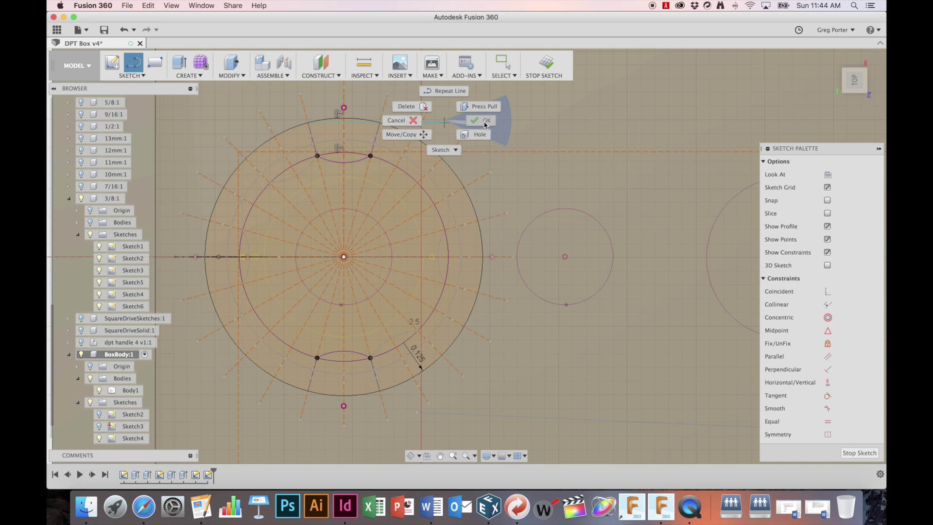
click(421, 157)
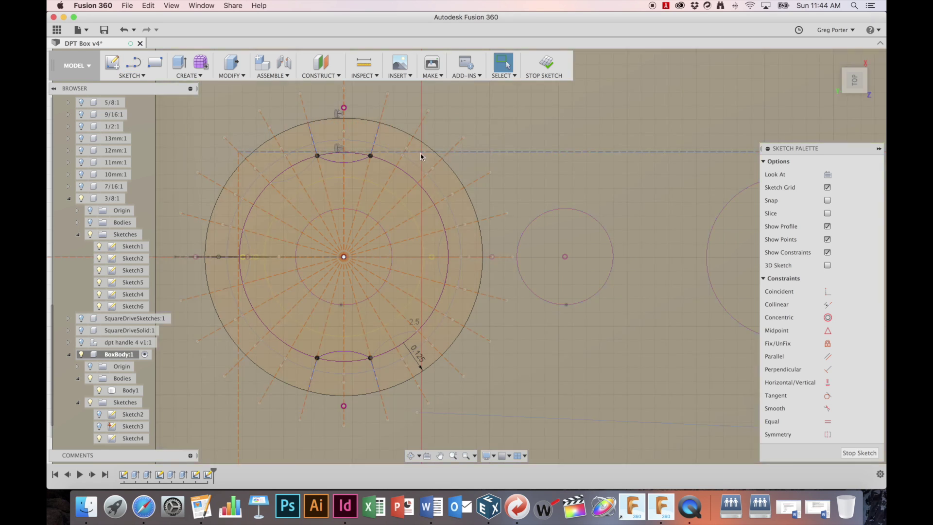
click(298, 142)
click(548, 63)
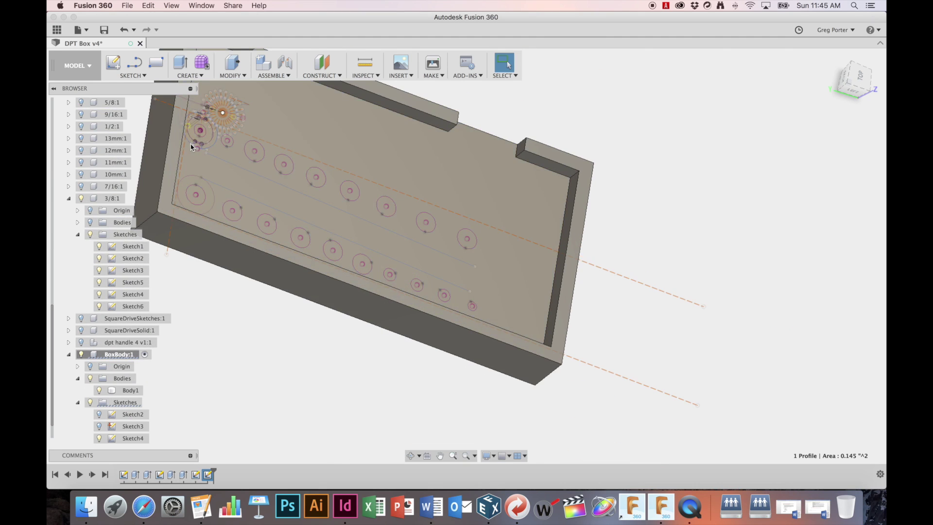
- Hide the 3/8 component, leaving the box body and its socket sketches shown
scroll(191, 148, up, 5)
scroll(191, 147, down, 4)
scroll(320, 185, up, 2)
scroll(320, 185, up, 3)
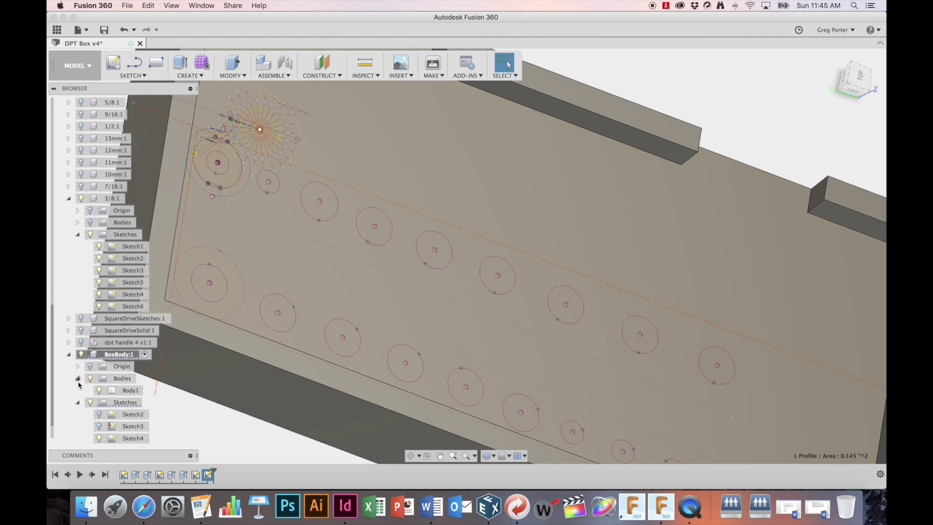
click(81, 199)
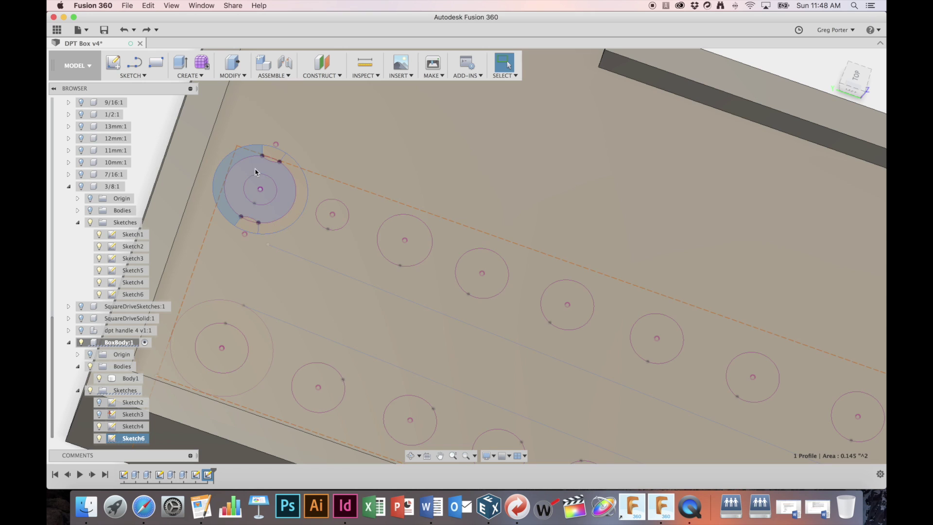
- Extrude the notched disc profiles around the 3/8 socket position by -0.5" as a new body
click(280, 193)
text(e)
text(-)
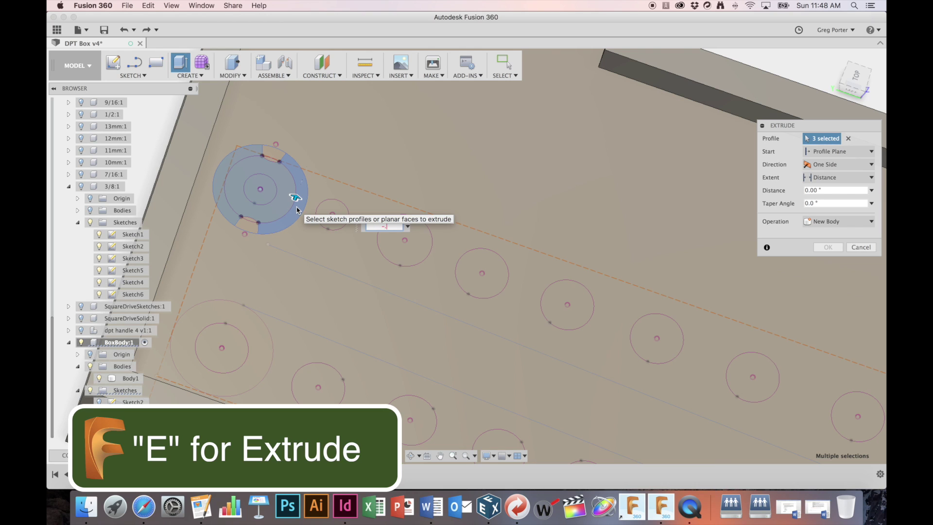
text(.5)
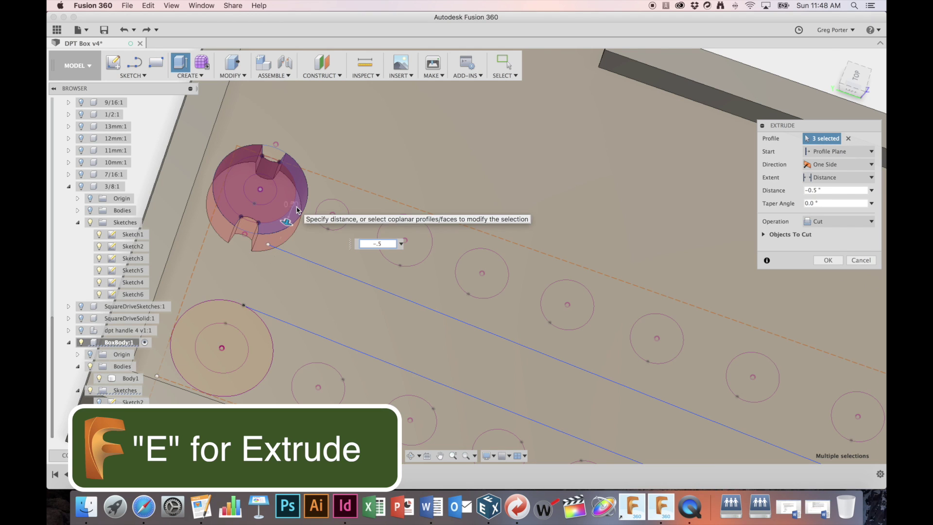
click(837, 225)
click(837, 267)
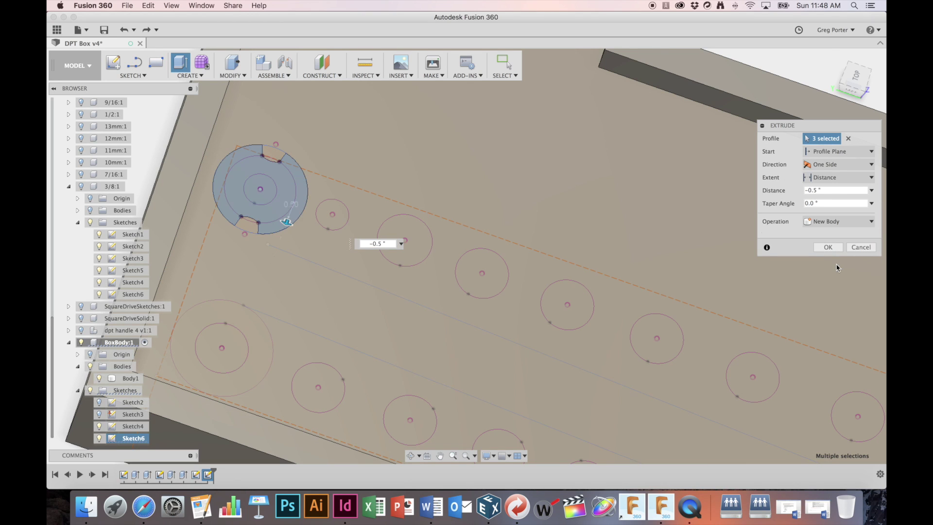
click(827, 247)
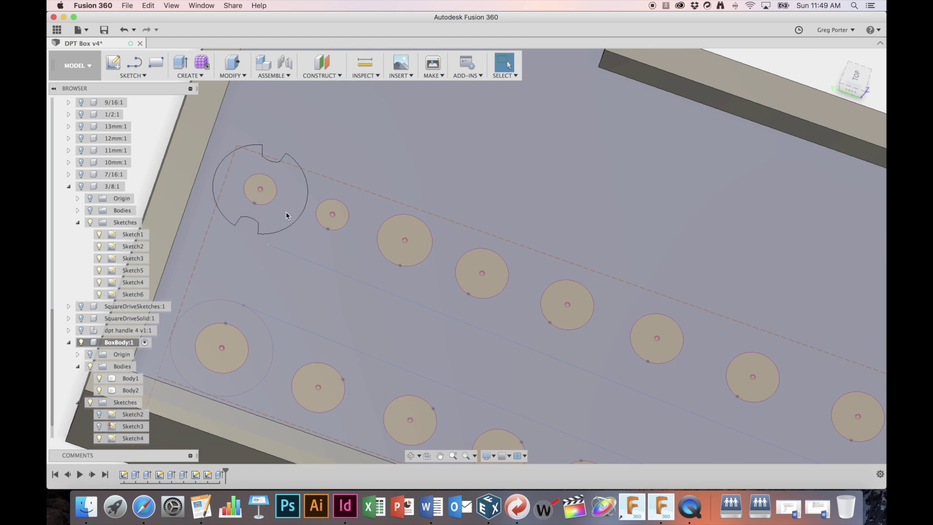
- Hide the original box body, Body1, leaving the new notched disc body shown
click(295, 195)
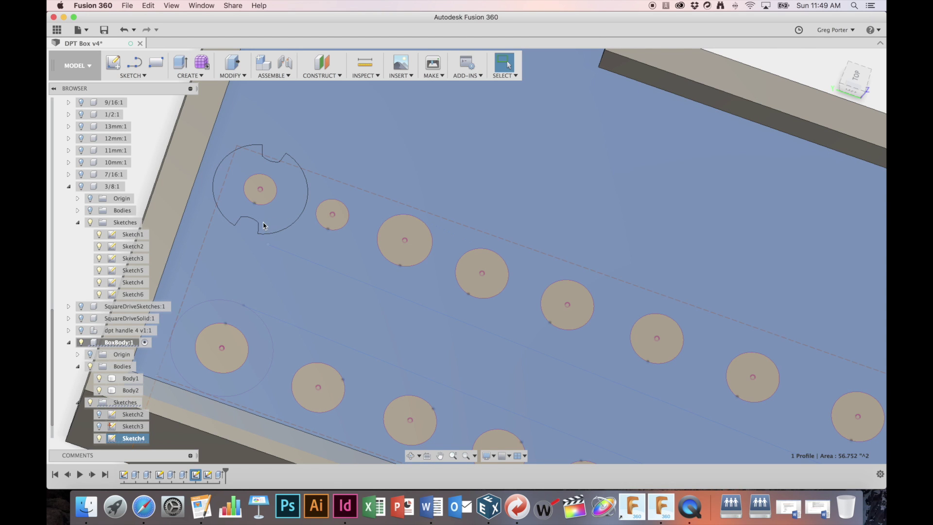
scroll(391, 158, down, 5)
click(309, 170)
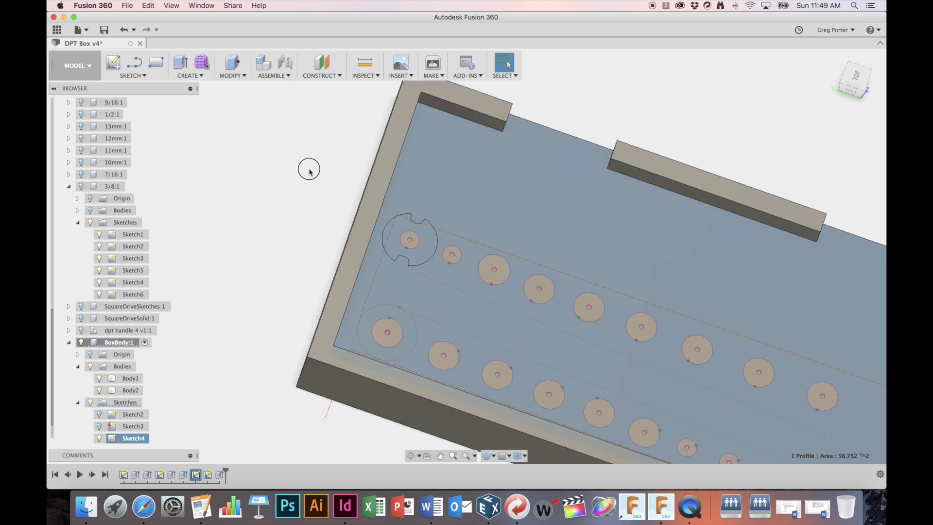
click(99, 378)
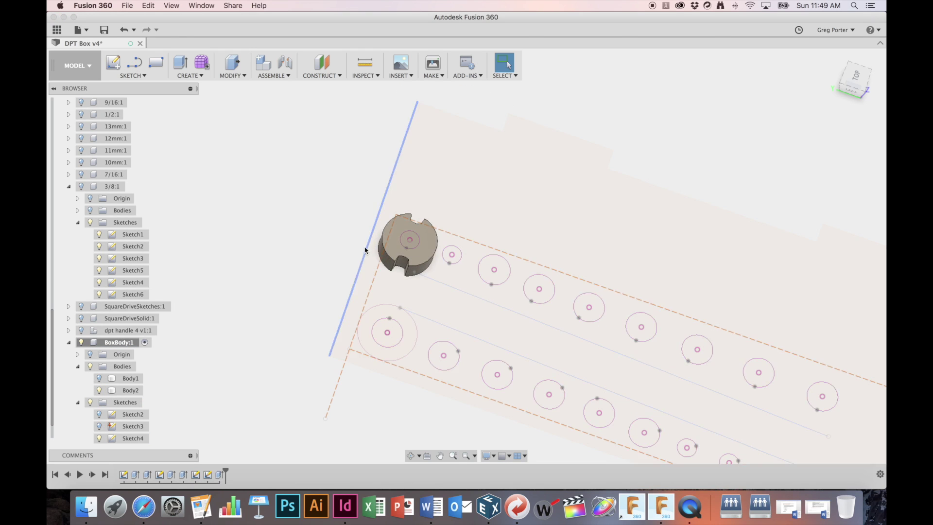
- Toggle the BoxBody sketches off and on to check which geometry each one contains
click(91, 404)
click(90, 403)
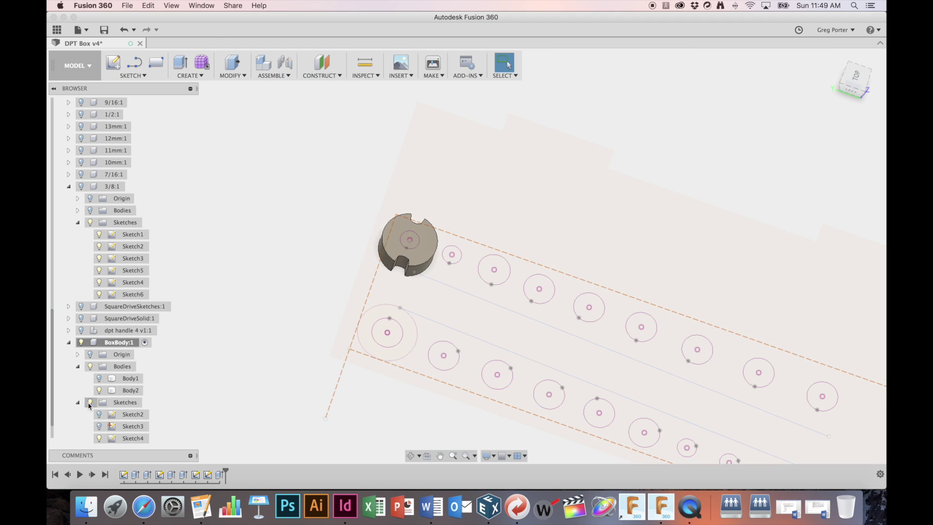
scroll(111, 418, down, 1)
click(100, 427)
click(99, 427)
click(99, 439)
click(99, 439)
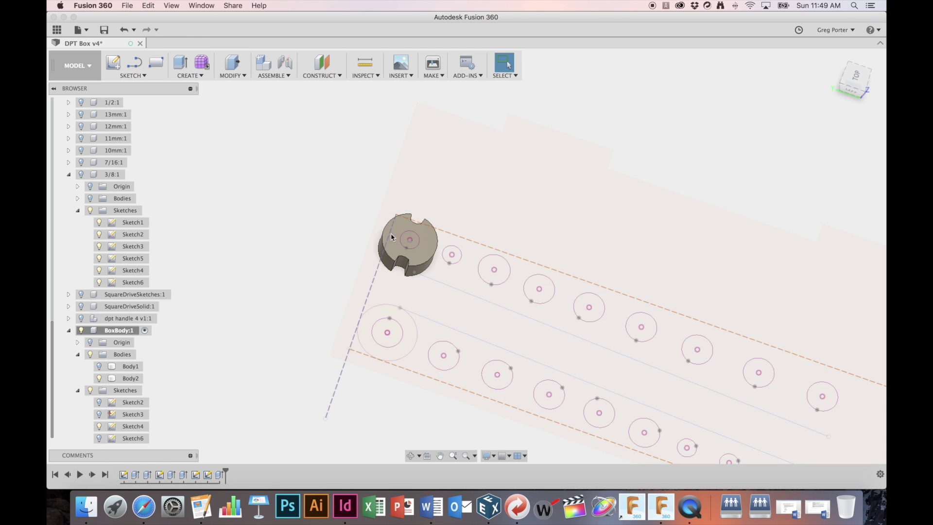
- Create a copy of the notched disc, Body2, moved -0.818" along Y onto the next circle in the row
drag(348, 199, 440, 282)
click(229, 281)
click(130, 379)
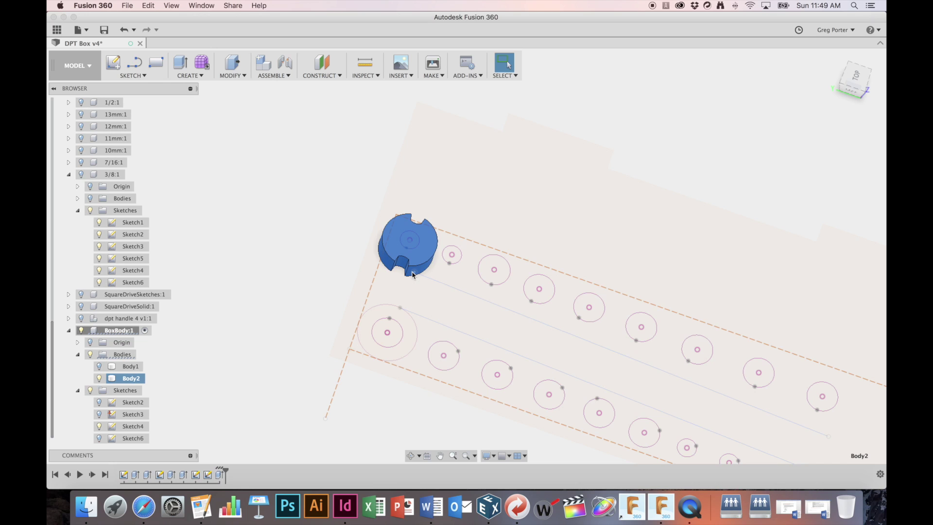
key(m)
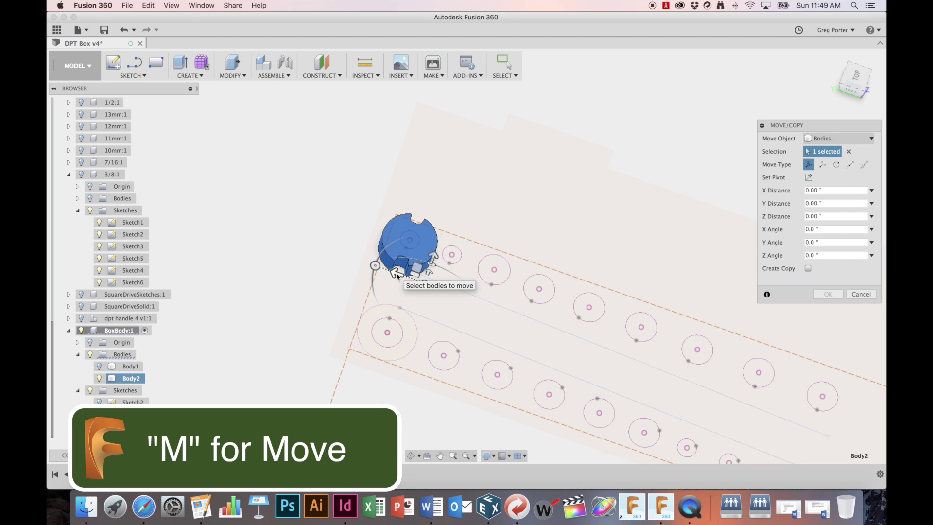
click(807, 268)
drag(397, 272, 436, 291)
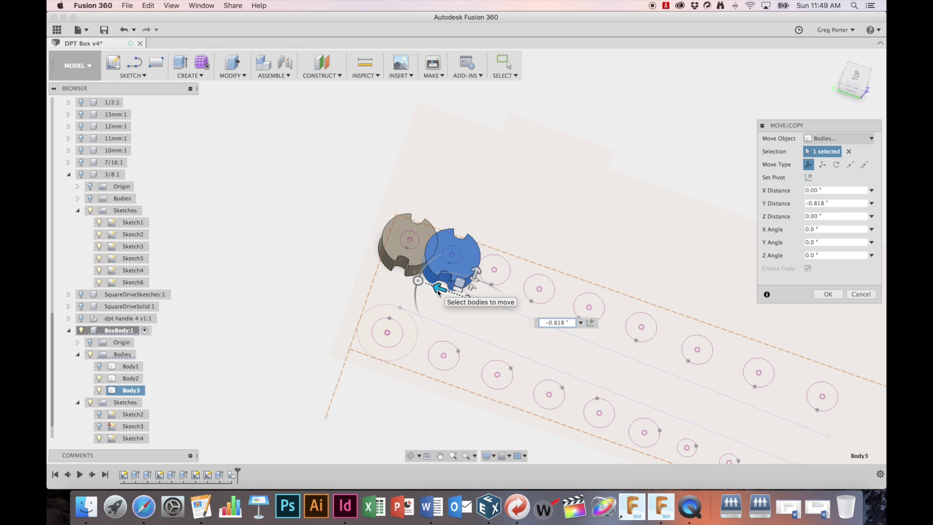
key(Return)
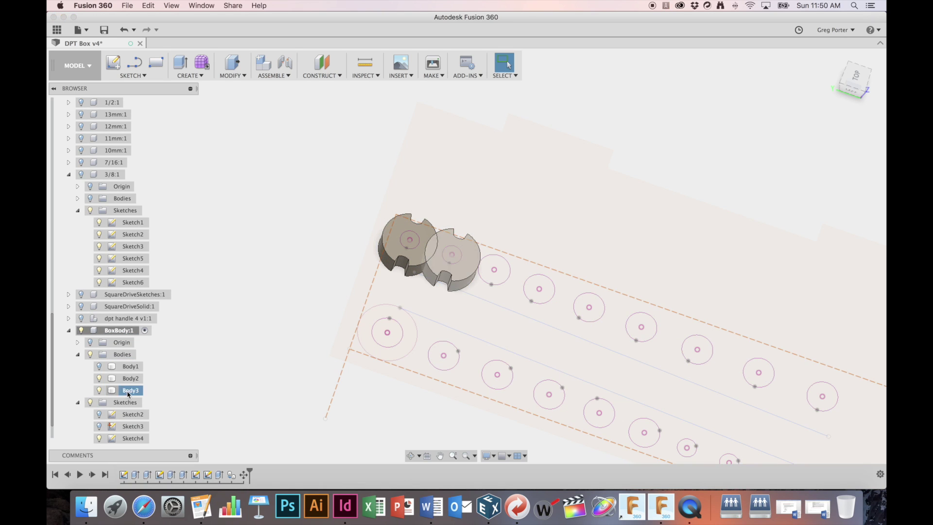
- Move the copied notched disc about 0.949" along X, clear of the socket row
scroll(452, 259, up, 10)
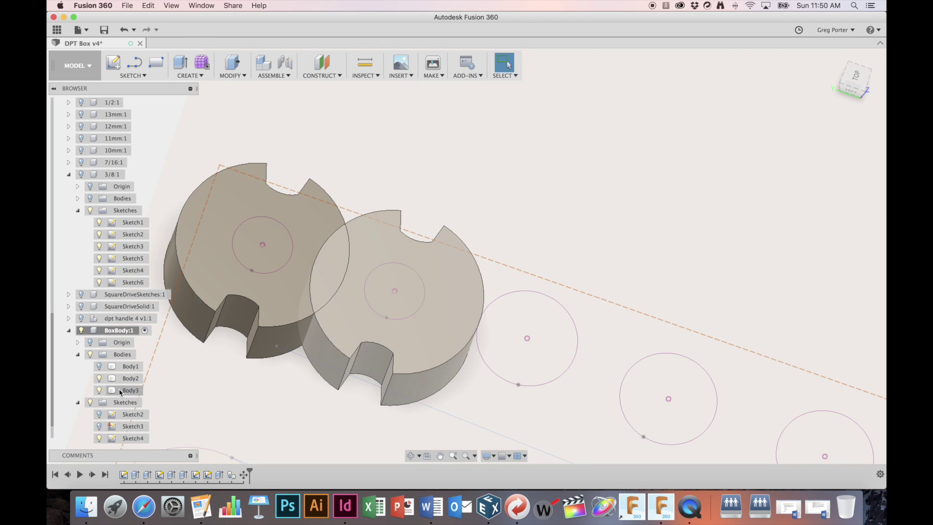
click(378, 335)
key(m)
drag(415, 417, 500, 261)
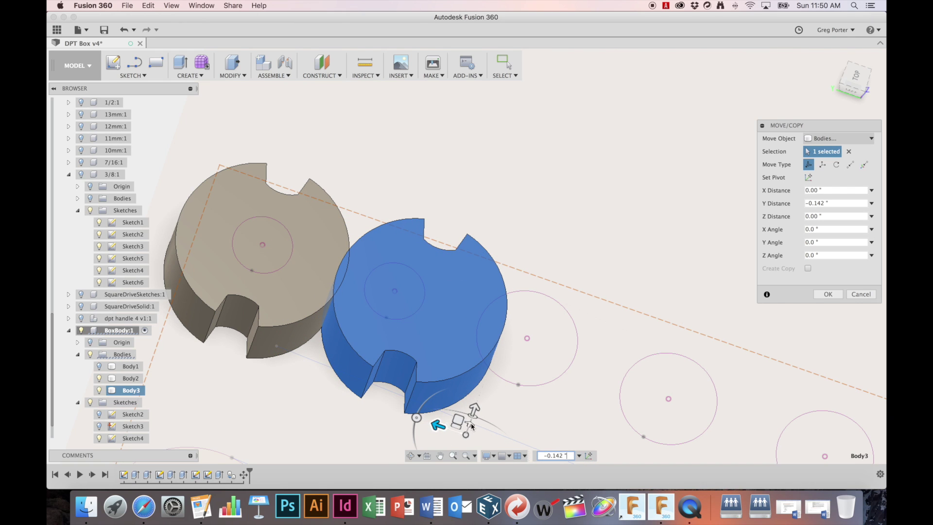
drag(474, 412, 538, 271)
- Move the copied notched disc point to point, from its top centre to the centre of the second circle in the row
click(850, 164)
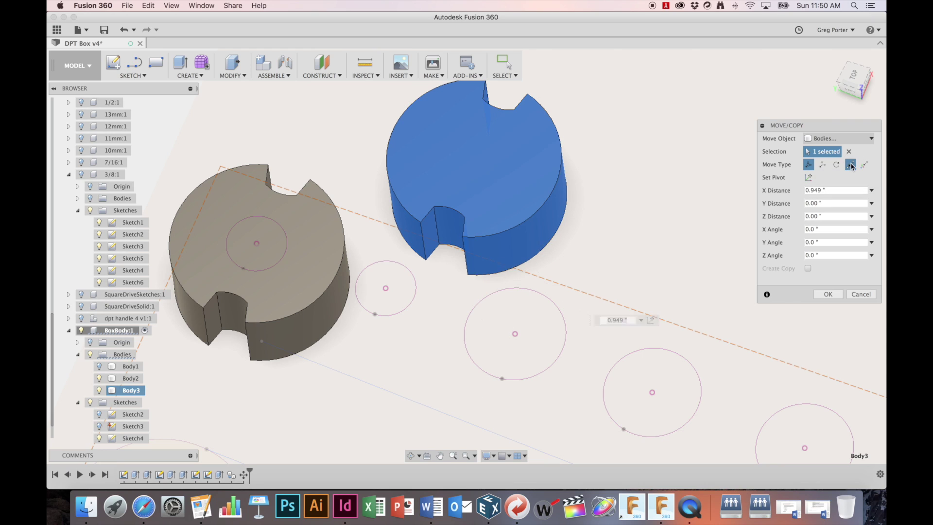
click(474, 158)
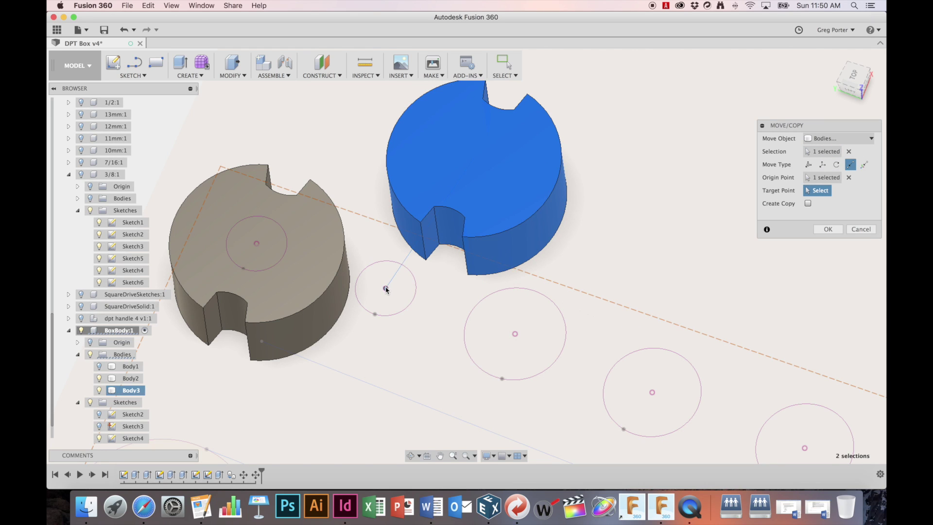
click(385, 289)
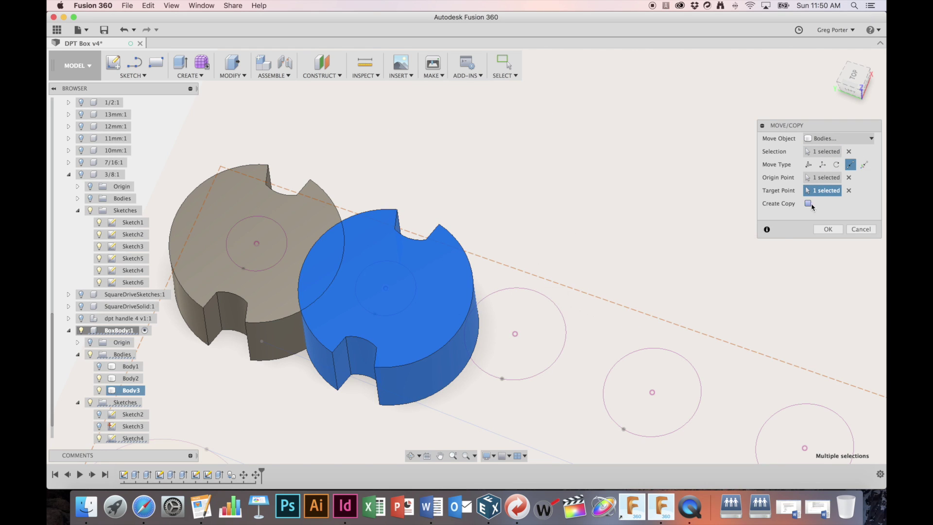
click(832, 231)
middle_drag(505, 277, 546, 230)
key(m)
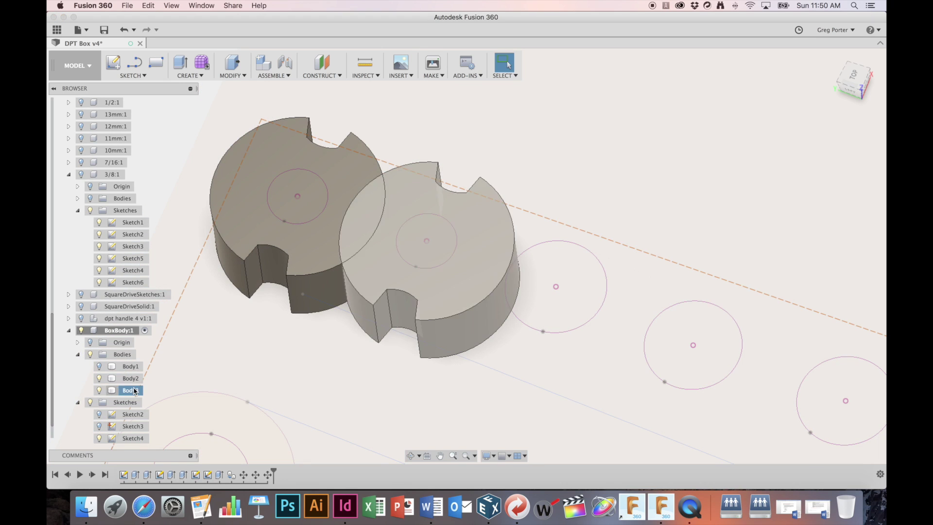
click(134, 390)
click(808, 204)
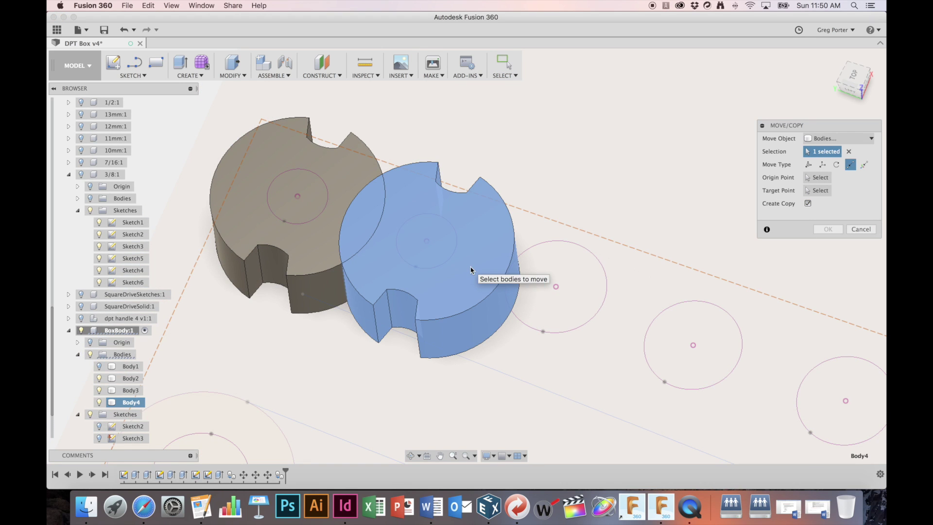
click(426, 241)
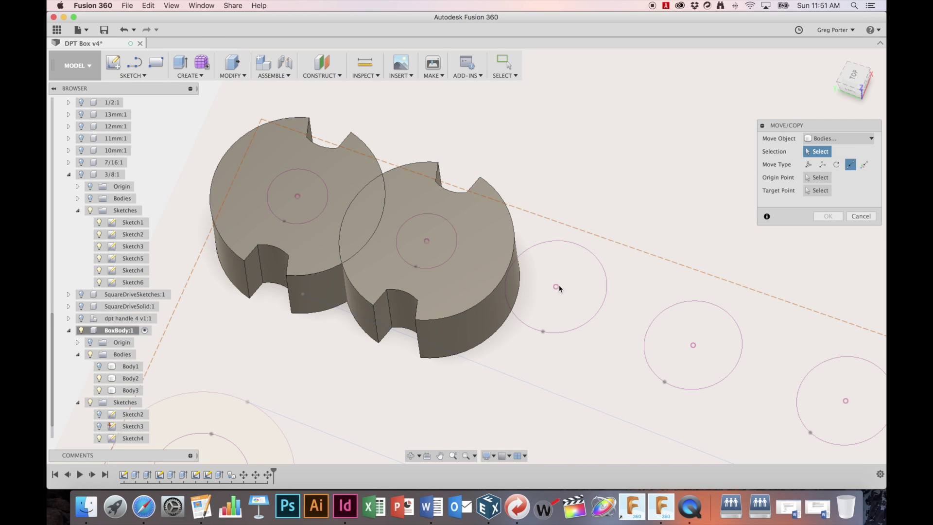
click(816, 185)
click(820, 152)
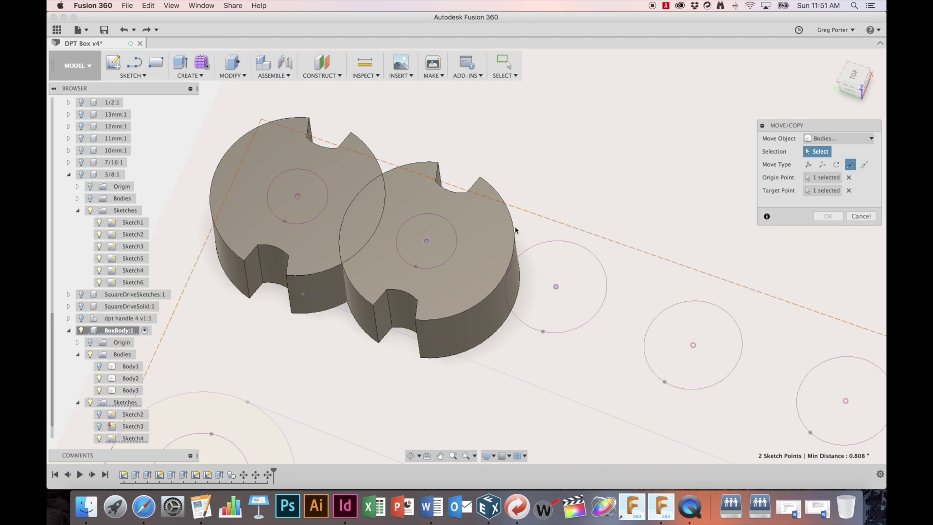
key(Escape)
- Create a copy of notched disc Body3, moved point to point from its centre to the centre of the third circle
click(431, 307)
click(130, 390)
key(m)
click(807, 204)
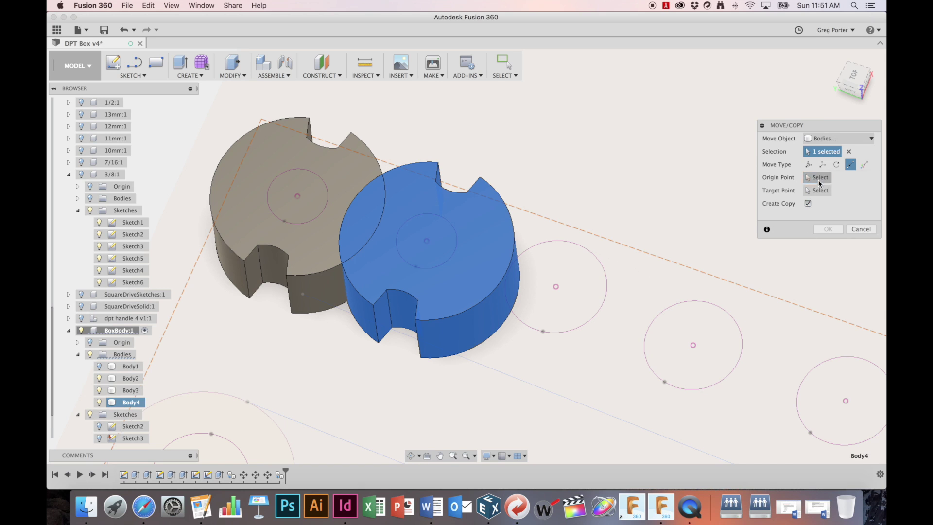
click(818, 180)
click(426, 241)
click(556, 286)
click(828, 229)
- Start a Move/Copy of the newest notched disc, Body4
scroll(770, 424, up, 3)
click(130, 403)
key(m)
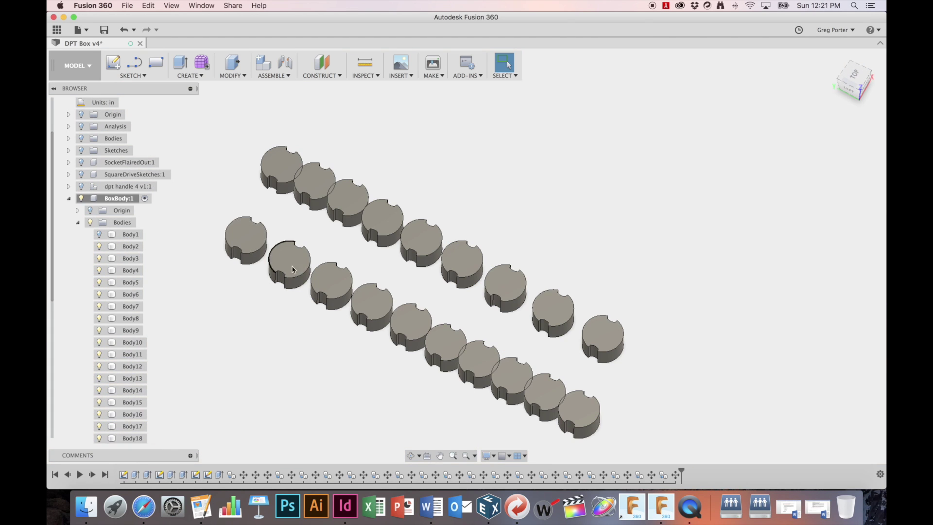
- Show the box body, Body1, and start a Combine with it as the target body
click(99, 235)
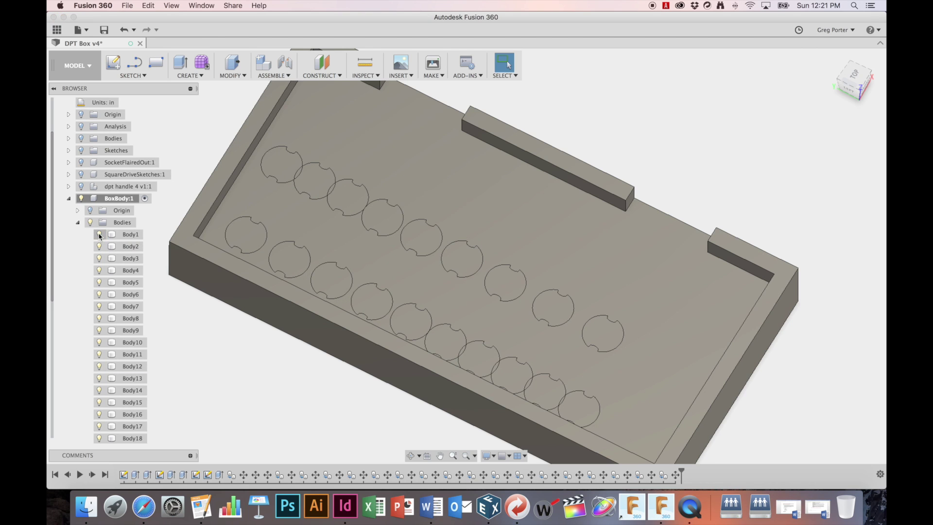
click(232, 75)
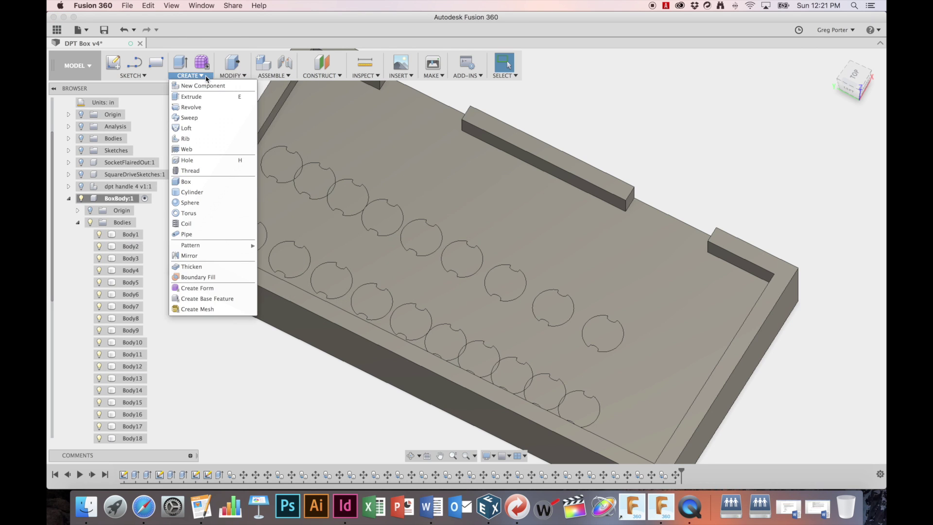
click(239, 160)
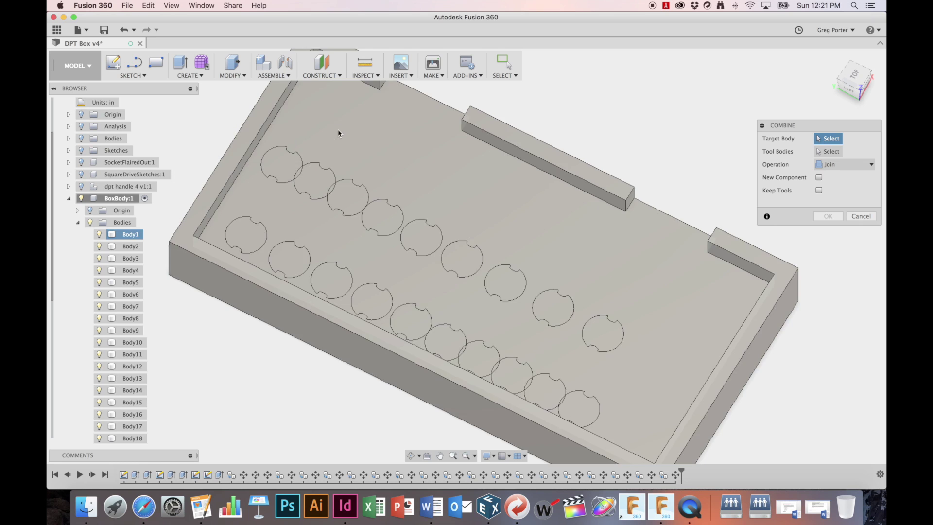
click(337, 129)
- Select all 19 notched discs in both rows as the tool bodies for the Combine
click(282, 164)
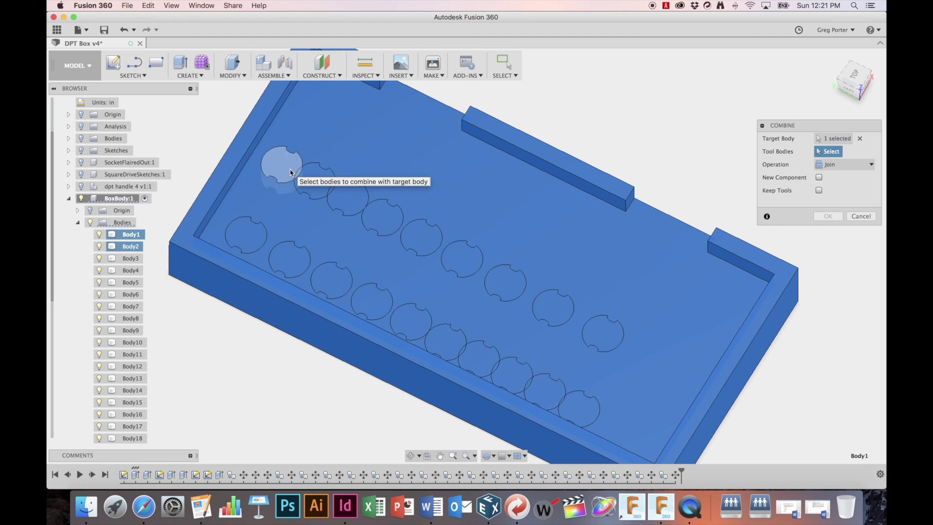
click(314, 181)
click(348, 197)
click(383, 217)
click(421, 241)
click(462, 259)
click(505, 284)
click(553, 307)
click(603, 333)
click(590, 401)
click(549, 389)
click(515, 372)
click(481, 355)
click(443, 342)
click(411, 320)
click(372, 301)
click(331, 280)
click(290, 259)
click(245, 236)
- Set the Combine operation to Cut and subtract the discs from the box body without keeping the tool bodies
click(826, 165)
click(830, 189)
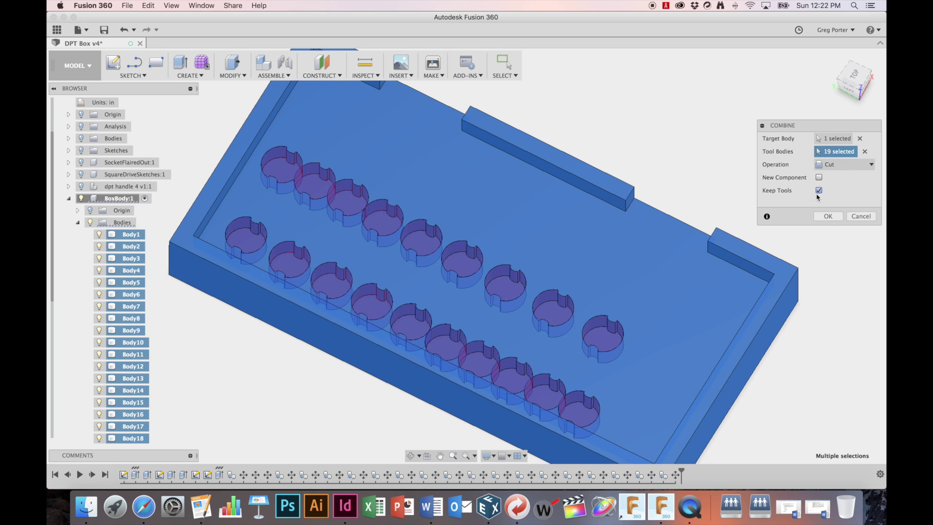
click(829, 217)
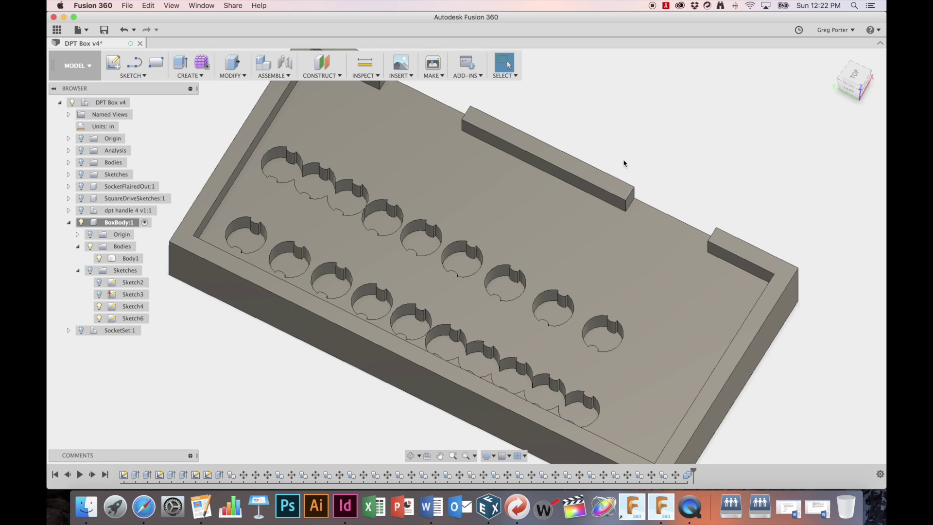
- Start a sketch on the floor of the connected notched pockets, where the socket stands in the row's end pocket
scroll(568, 413, up, 6)
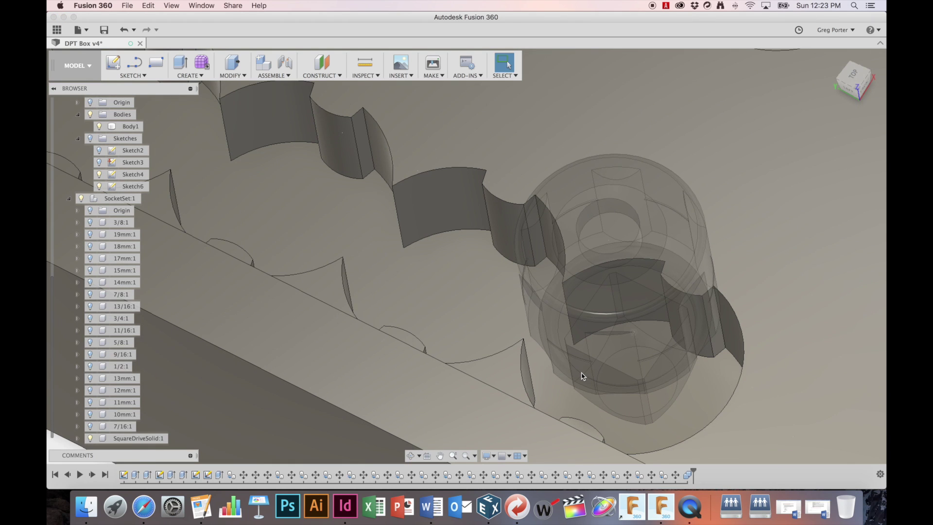
scroll(582, 376, down, 1)
click(850, 78)
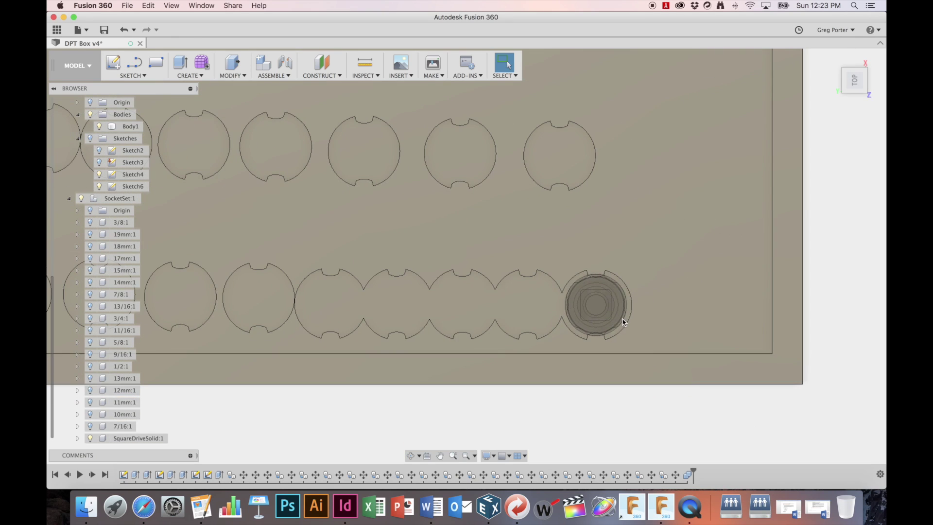
scroll(624, 322, up, 5)
scroll(624, 322, up, 2)
middle_drag(623, 323, 605, 313)
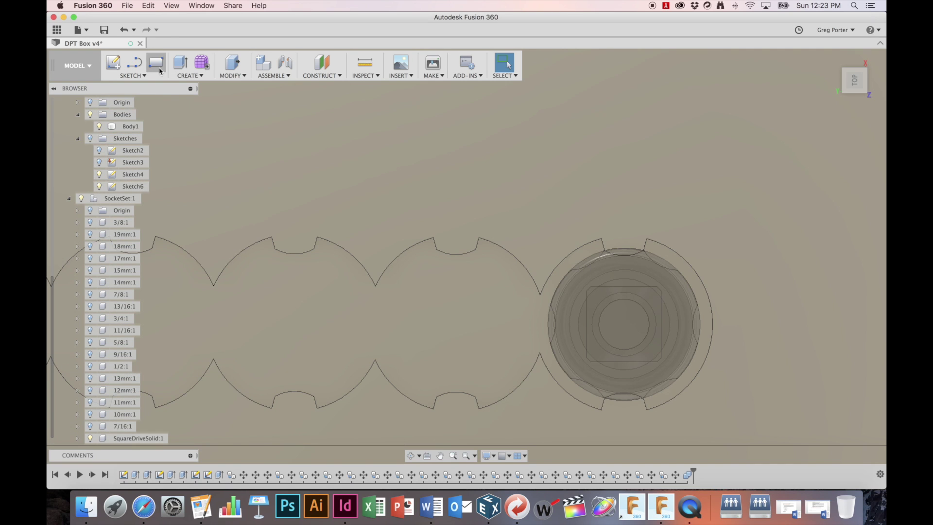
click(112, 62)
click(382, 322)
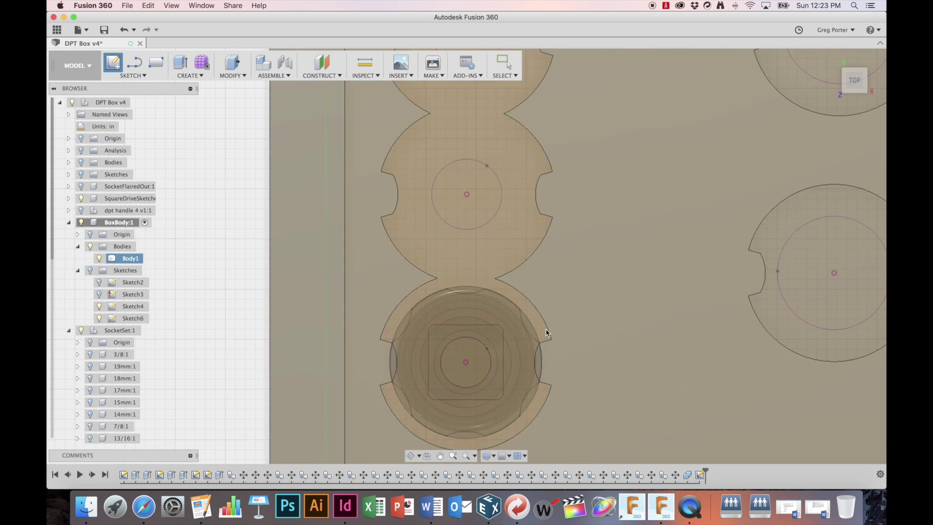
- Sketch a circle about 0.5" in diameter centred in the end pocket and finish the sketch
key(c)
click(465, 362)
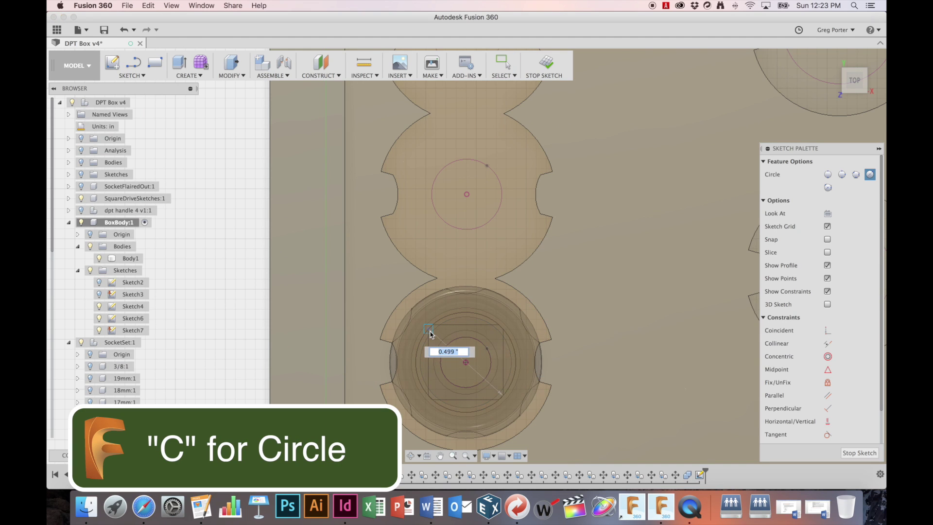
click(428, 338)
click(542, 63)
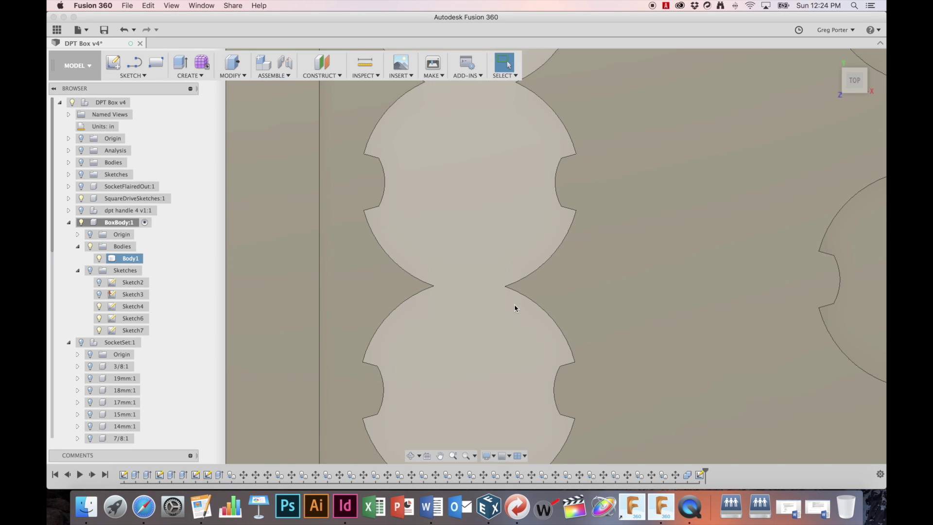
- Extrude the new circle downward as a cut, making a deeper round hole in the end pocket's floor
scroll(515, 304, down, 3)
scroll(515, 304, down, 5)
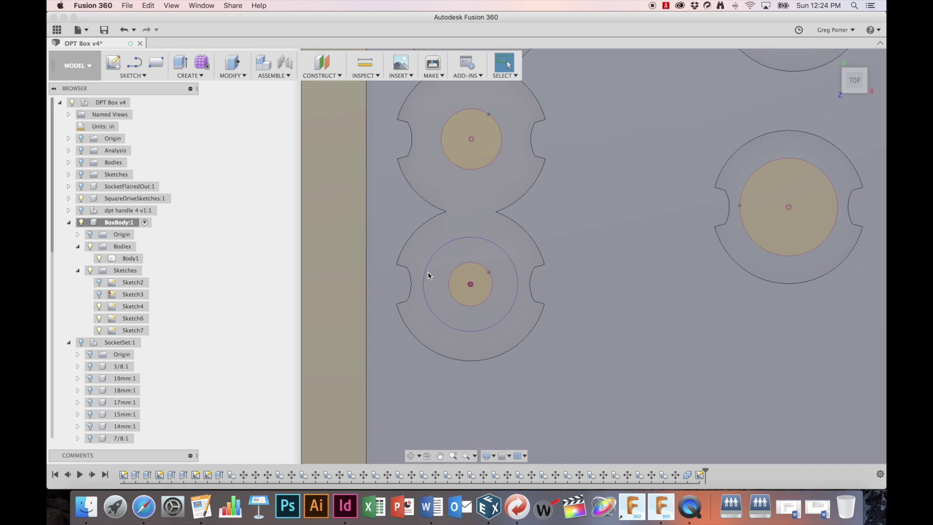
click(427, 274)
key(e)
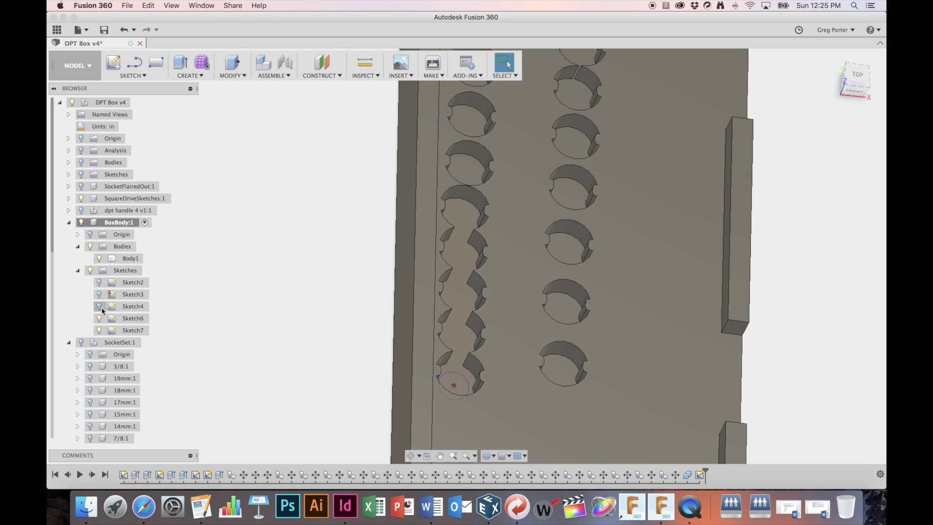
key(e)
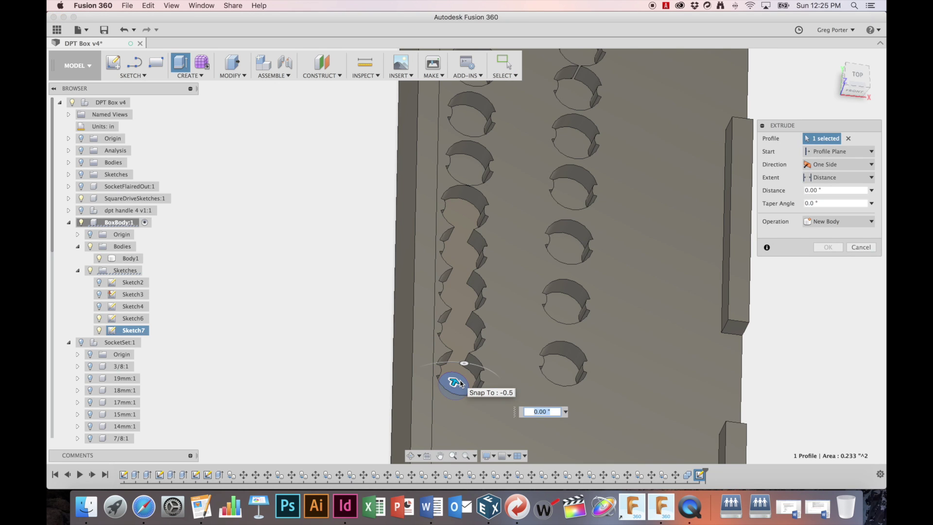
key(Escape)
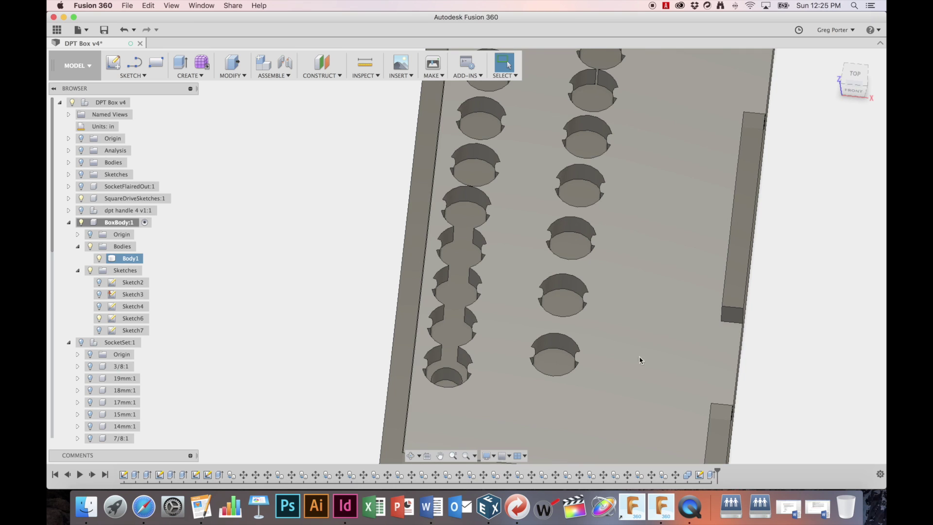
- Create a section analysis on the XZ origin plane, offset to slice the box through the end pocket with the round hole
scroll(464, 408, down, 5)
shift+middle_drag(464, 408, 450, 320)
click(365, 76)
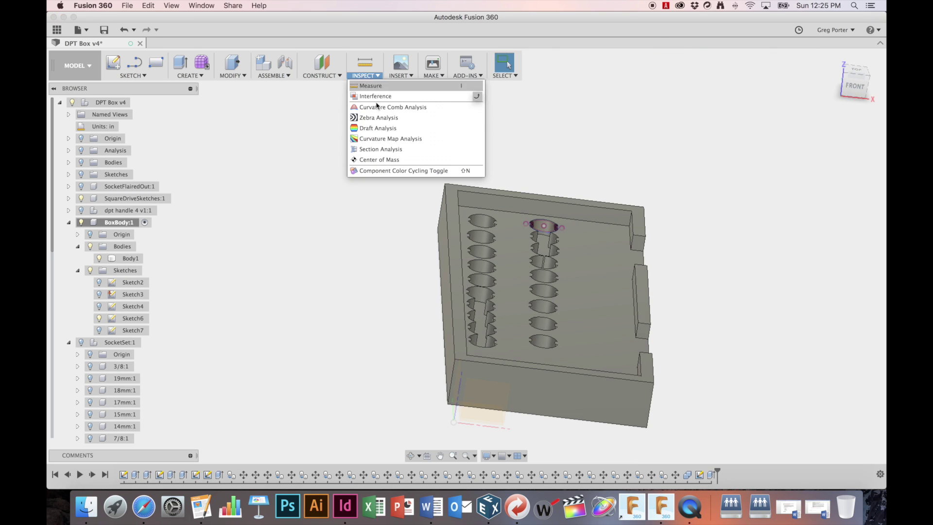
click(392, 149)
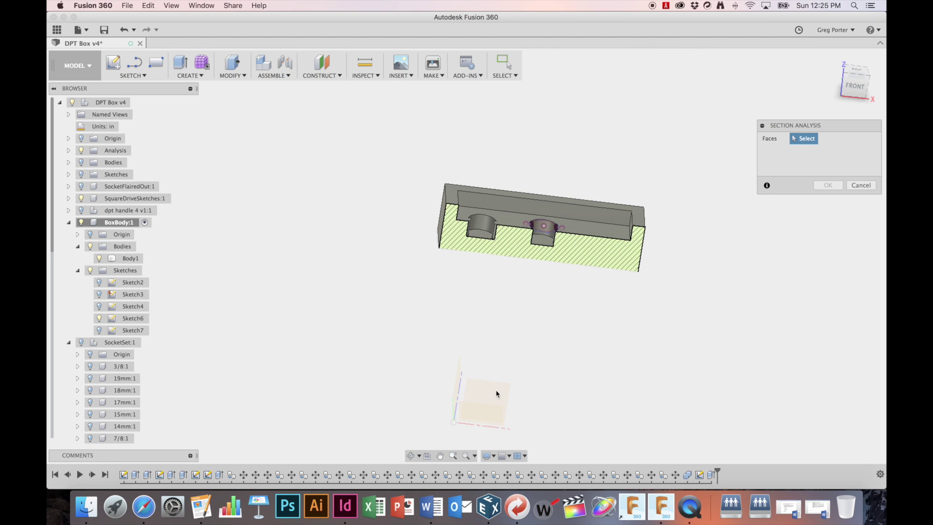
click(495, 394)
mouse_move(474, 393)
mouse_down()
mouse_move(474, 302)
mouse_move(469, 309)
mouse_up()
click(831, 229)
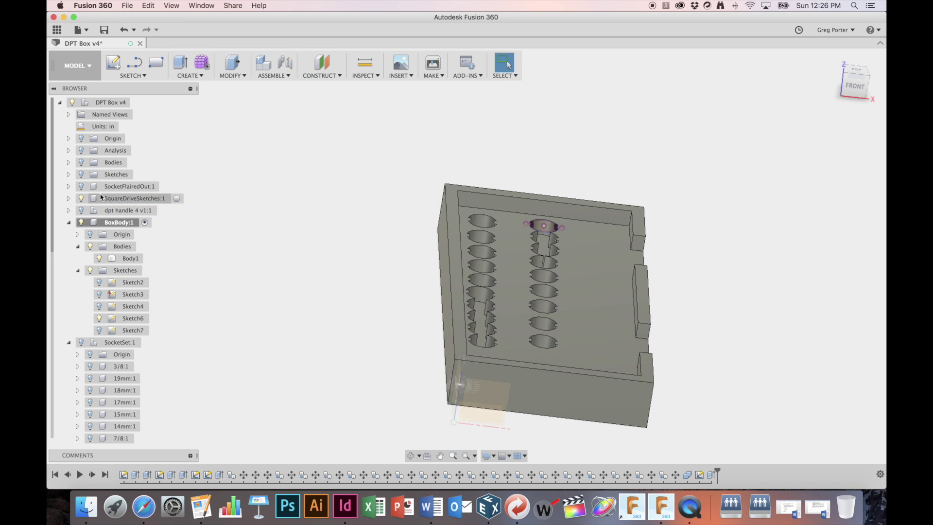
- Turn on the section analysis and view the sectioned end pocket from the front
click(81, 151)
scroll(492, 349, up, 10)
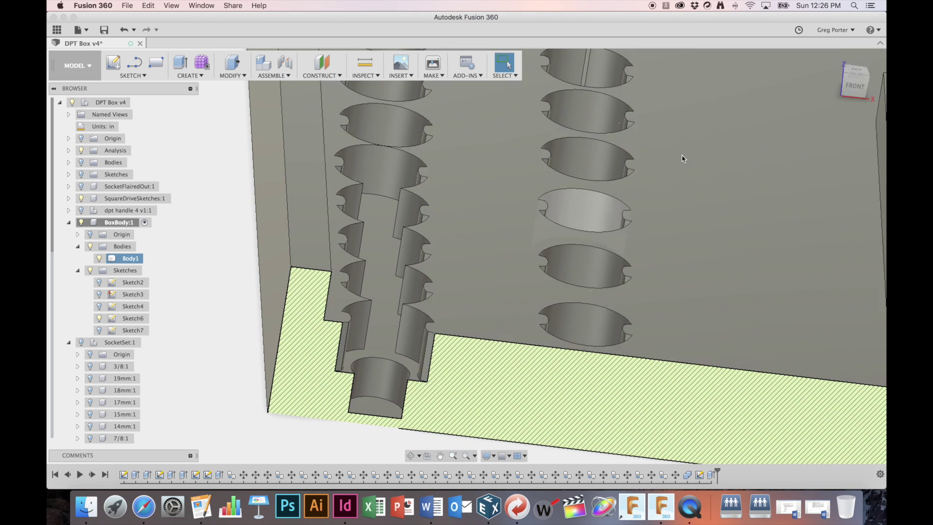
click(855, 86)
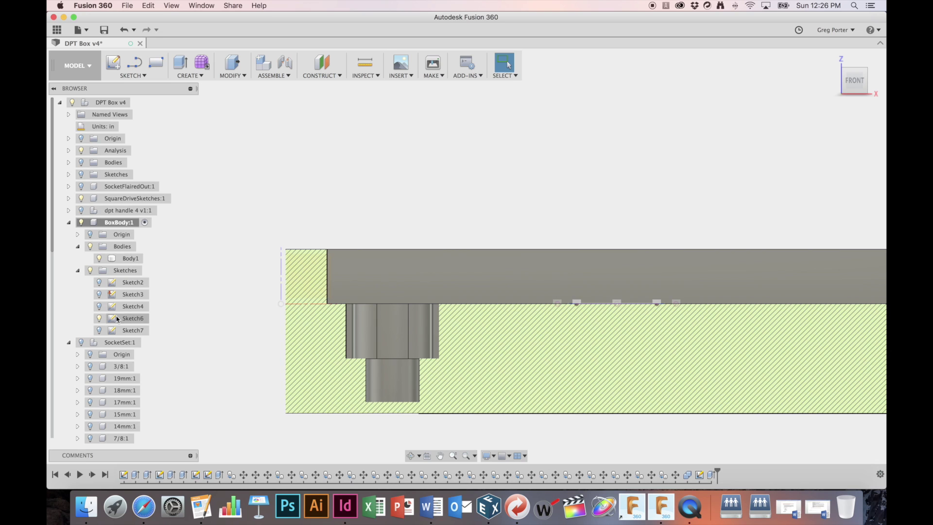
- Move the SquareDriveSolid body -0.682" along Z so it sits down inside the end pocket and its round hole
scroll(135, 353, down, 5)
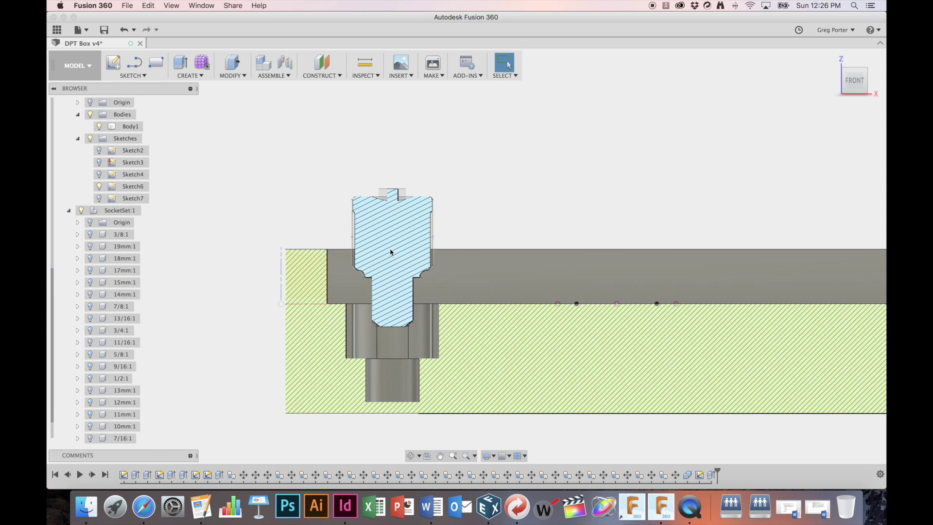
scroll(111, 427, down, 1)
click(129, 439)
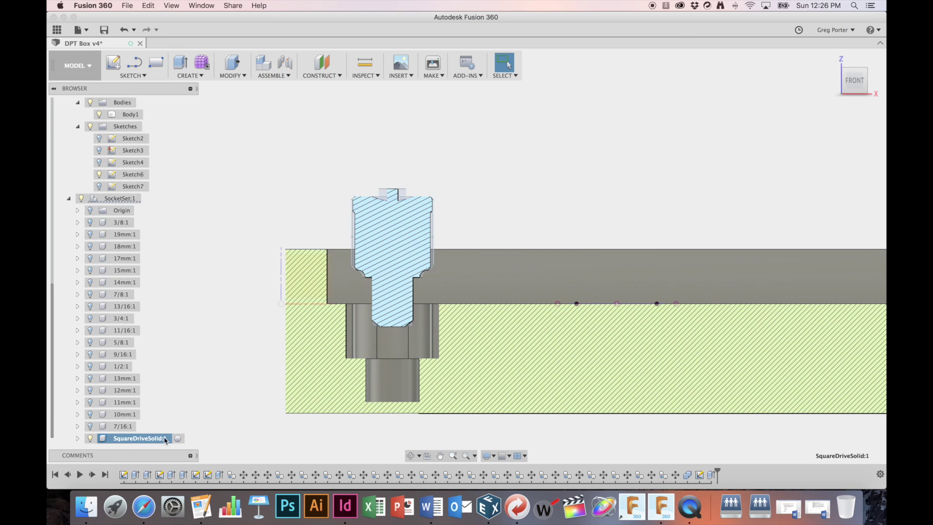
click(77, 438)
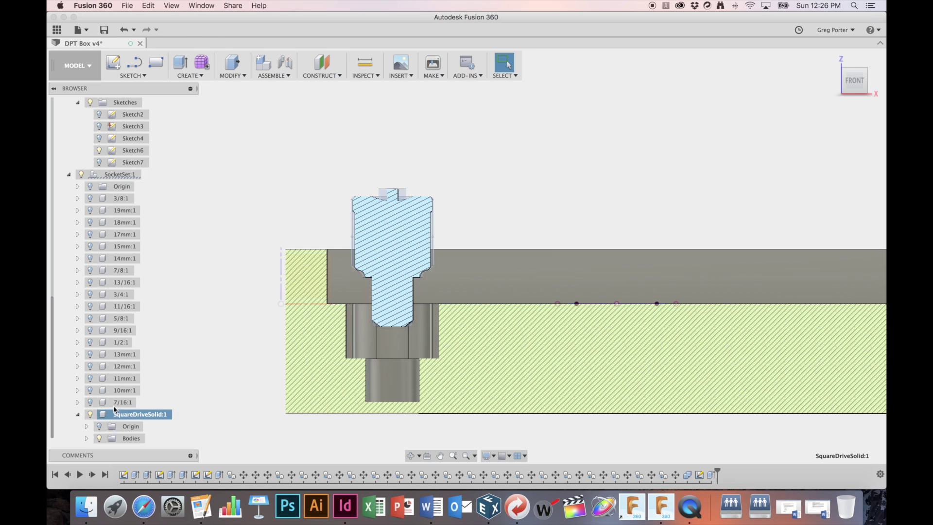
click(125, 440)
key(m)
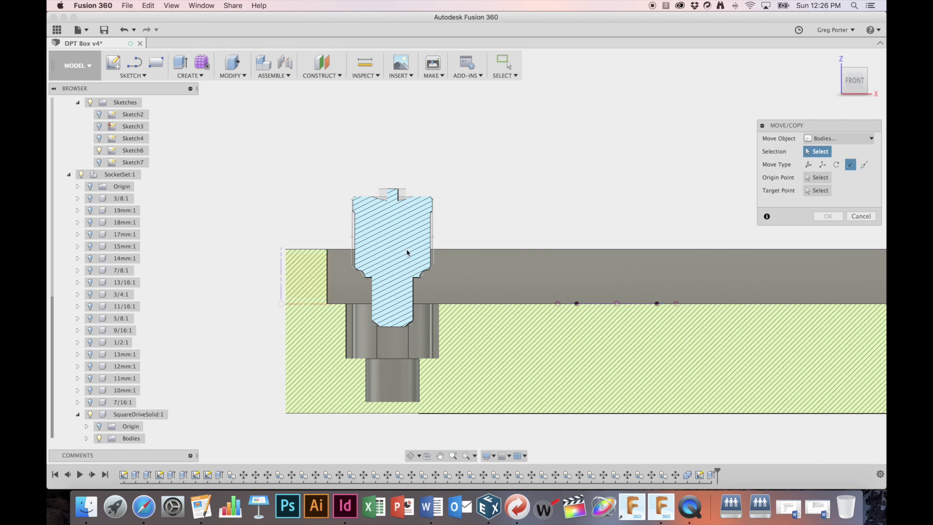
click(809, 165)
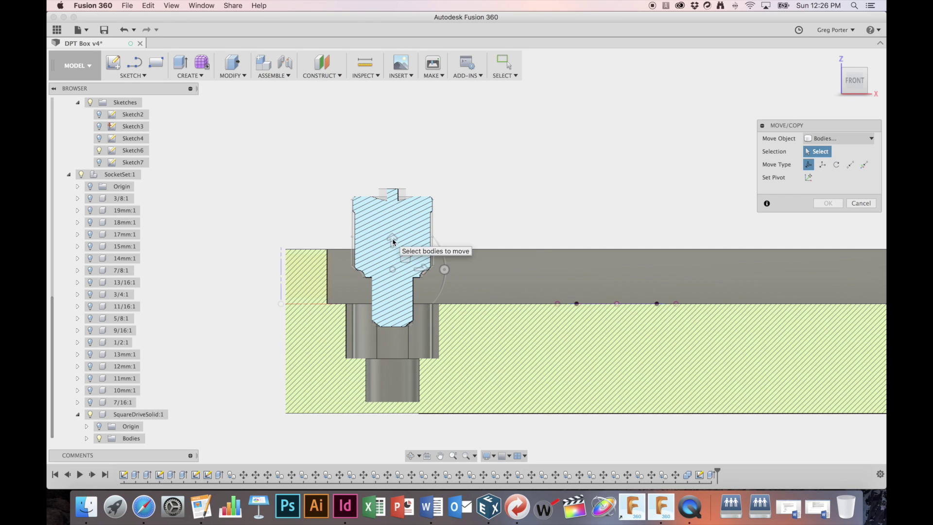
click(90, 438)
click(130, 438)
drag(350, 305, 352, 374)
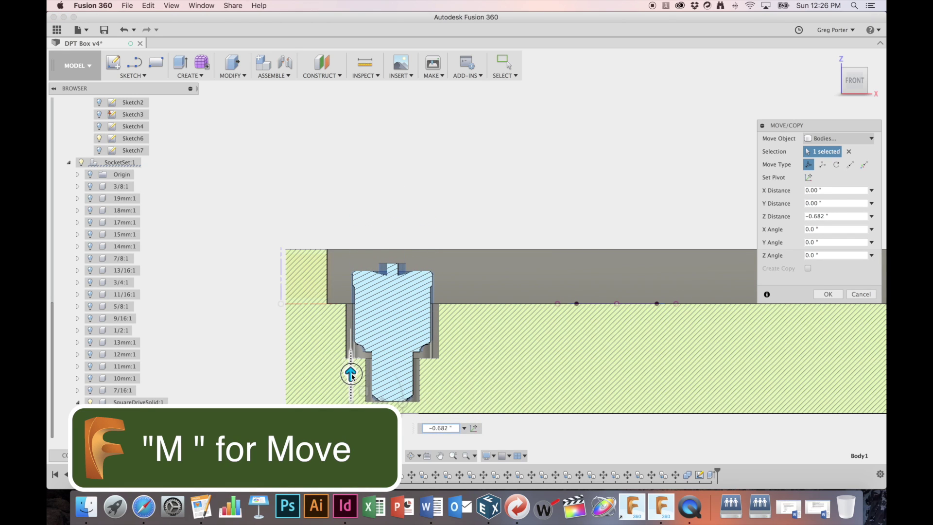
click(828, 294)
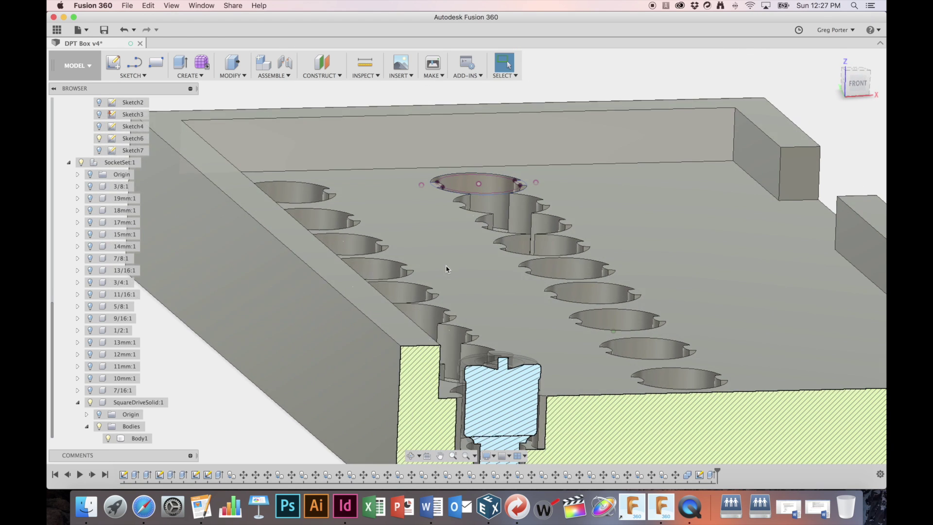
- Turn off the section analysis and activate the top-level DPT Box component
scroll(445, 266, down, 5)
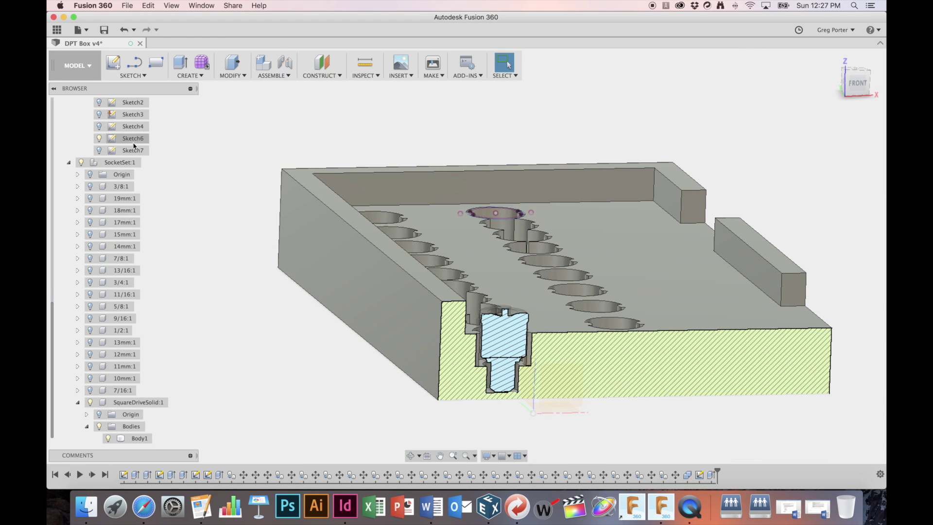
scroll(134, 146, up, 10)
click(81, 150)
shift+middle_drag(488, 282, 525, 233)
click(136, 102)
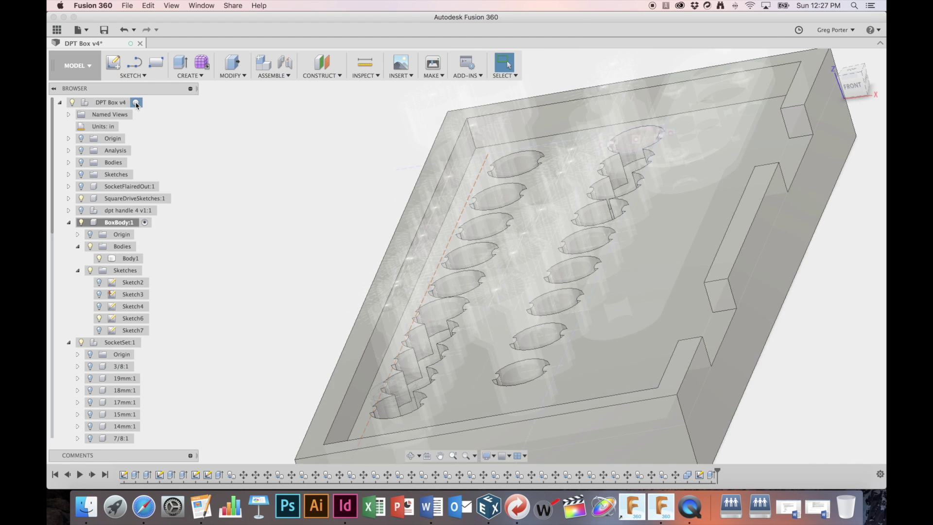
- Rotate the SquareDriveSolid body -30° about its own vertical axis inside the end pocket
scroll(392, 421, up, 5)
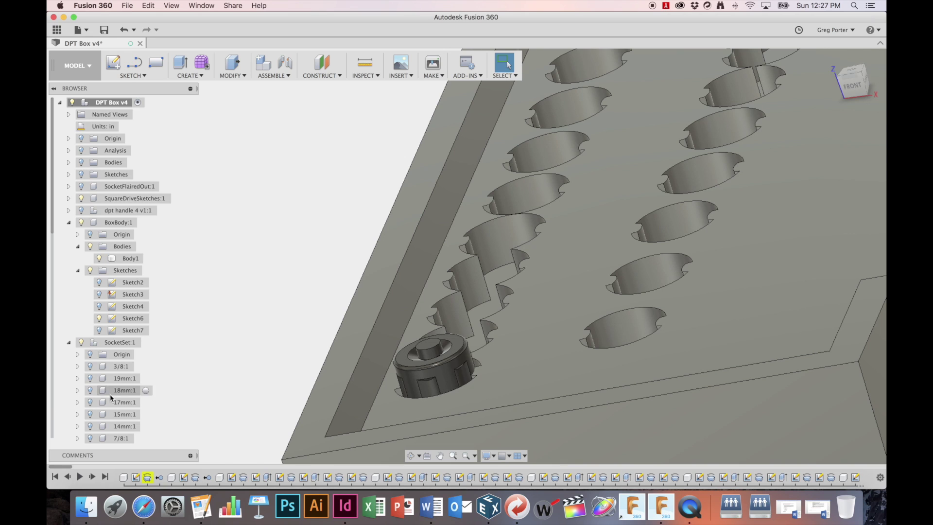
scroll(132, 404, down, 5)
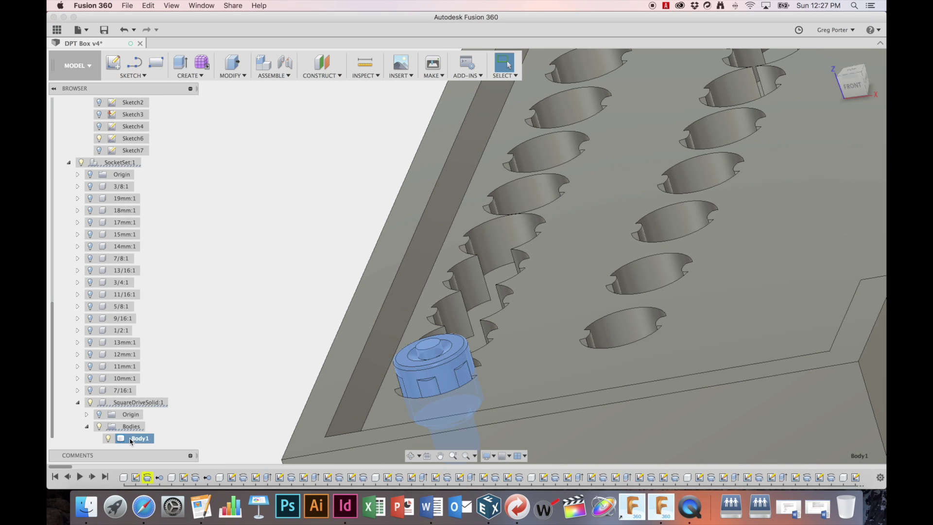
key(m)
click(836, 164)
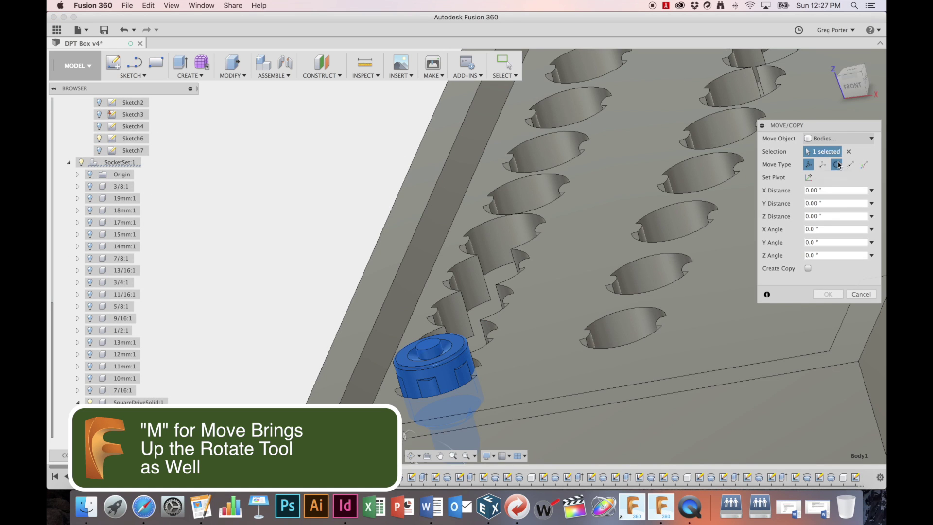
click(428, 349)
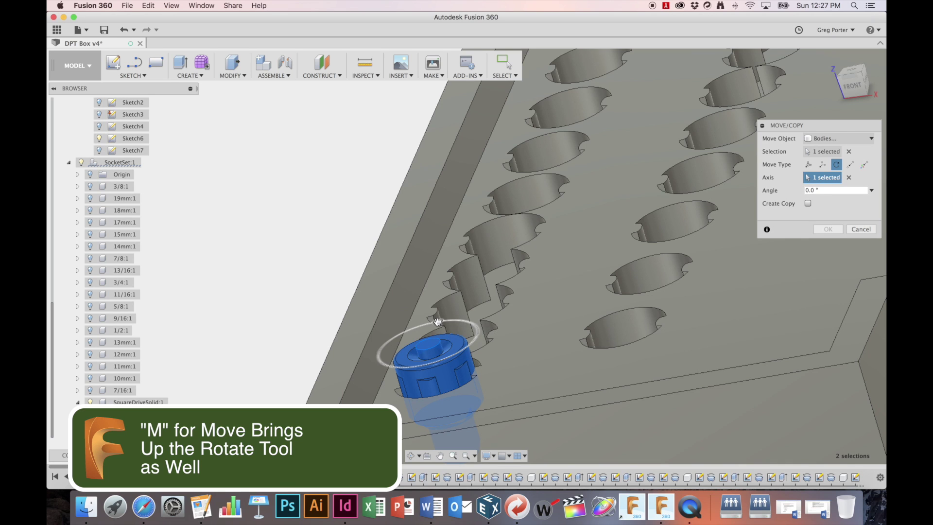
drag(437, 321, 428, 325)
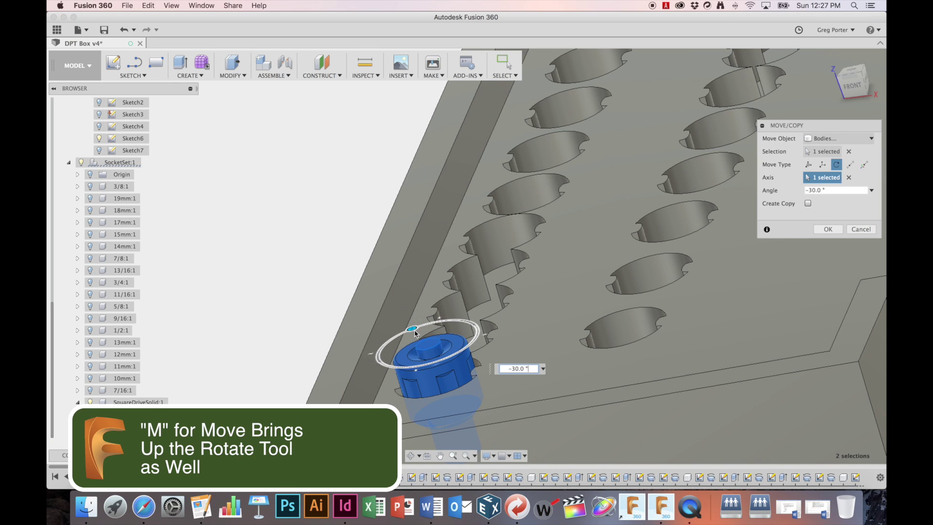
click(826, 232)
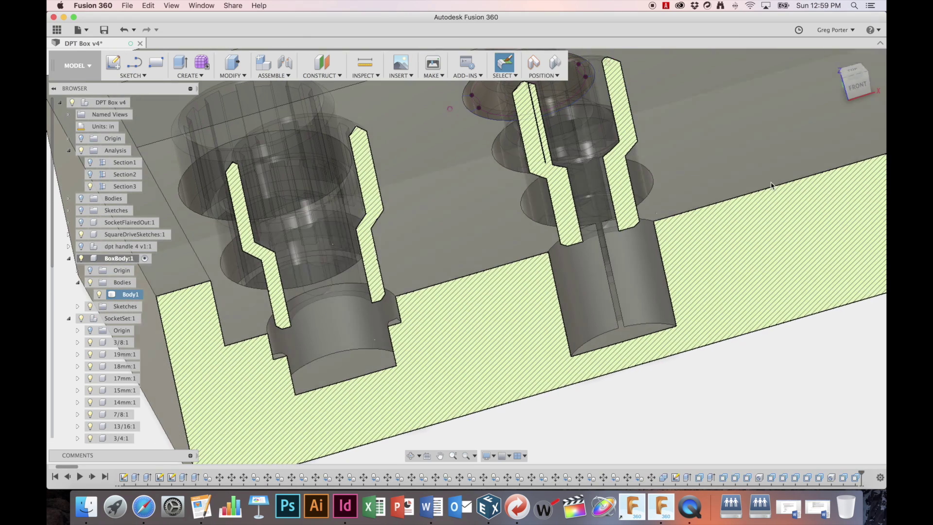
- View the section from the front and try to move the 15mm socket component down along Z
click(857, 86)
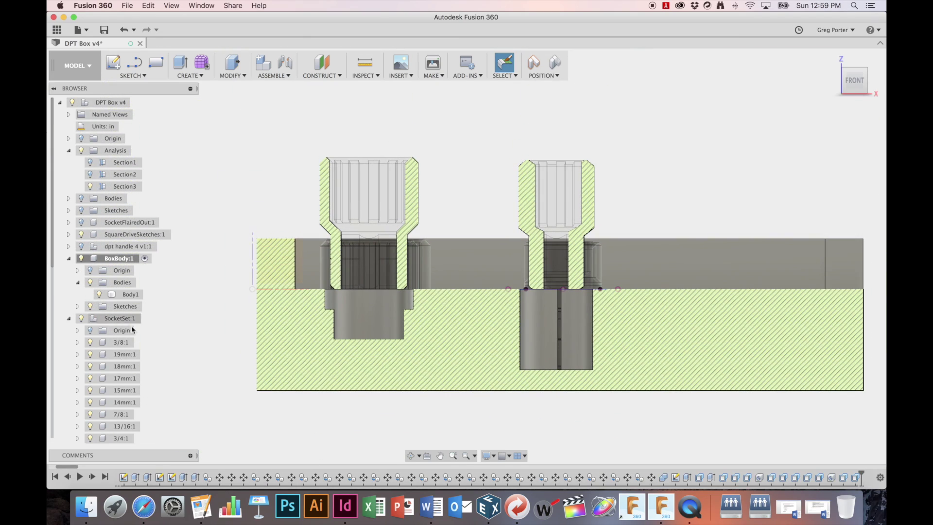
key(m)
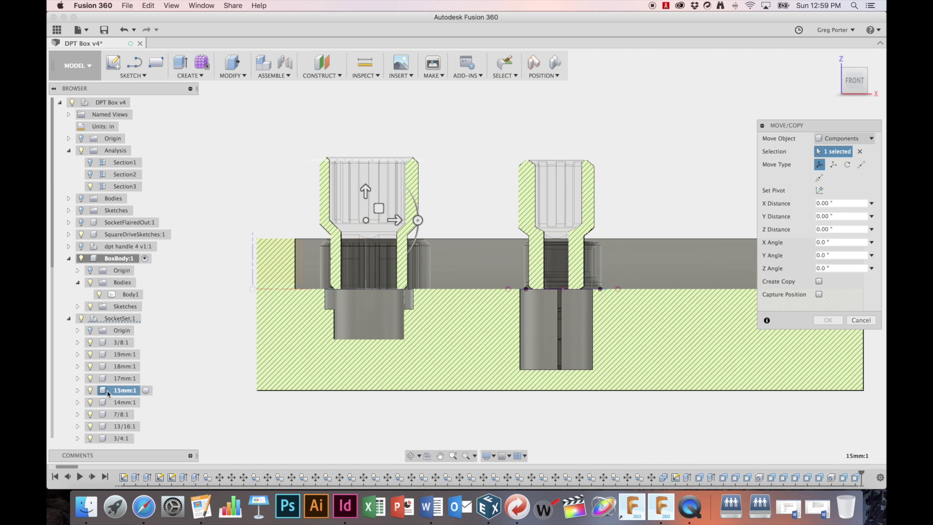
drag(366, 195, 366, 239)
key(Return)
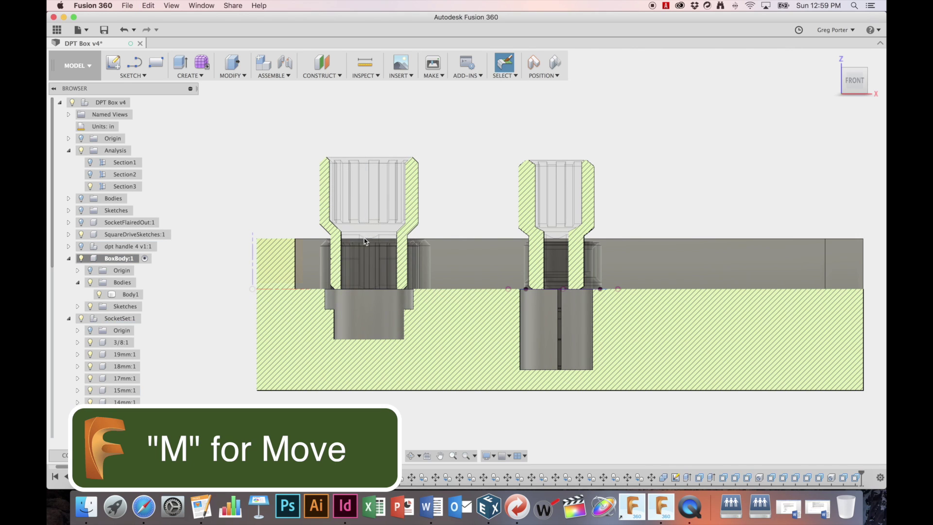
- Move the 17mm socket component down along Z until its rim is level with the box's upper edge
click(120, 380)
key(m)
drag(369, 189, 372, 271)
key(Return)
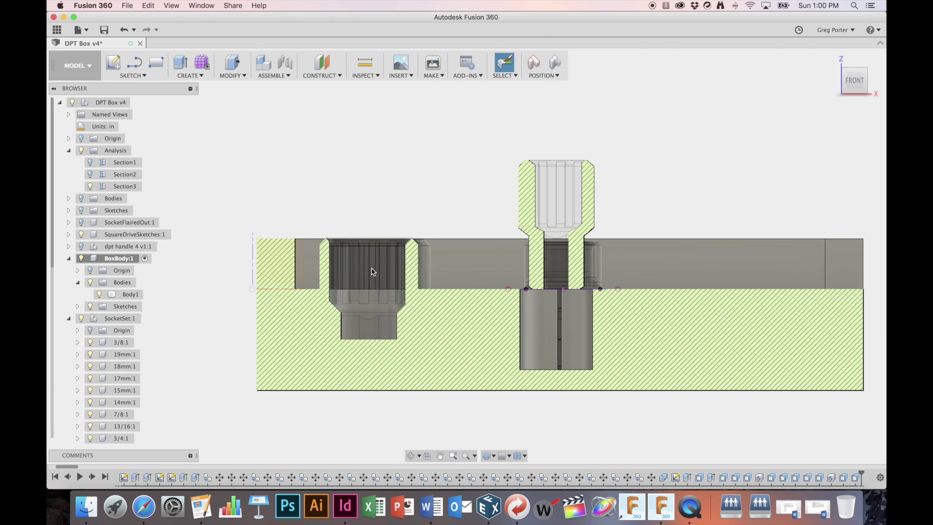
- Nudge the 17mm socket slightly lower along Z so its rim sits just below the box's upper edge
scroll(371, 269, up, 5)
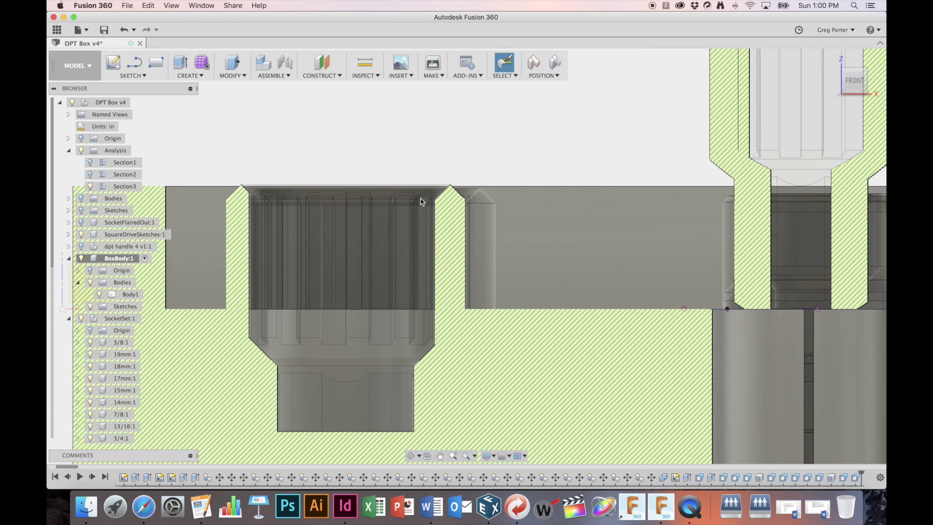
scroll(421, 202, up, 4)
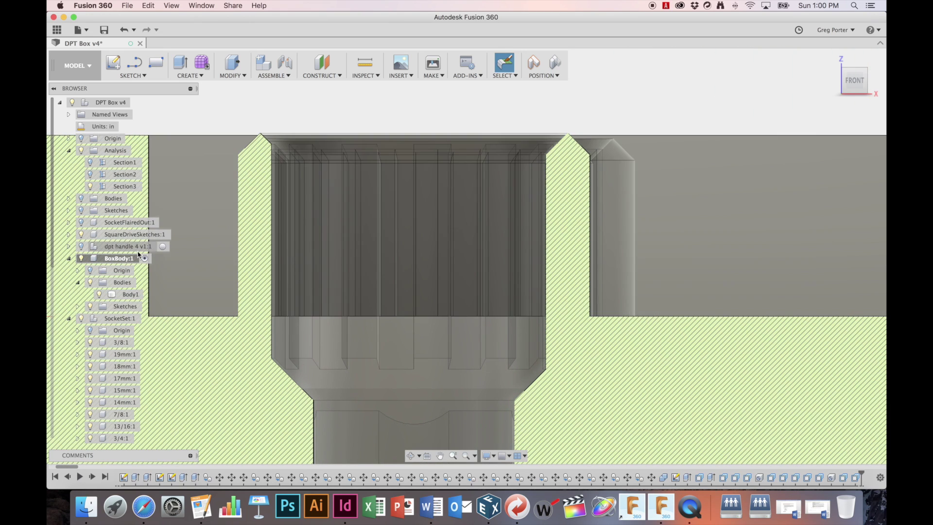
click(121, 379)
key(m)
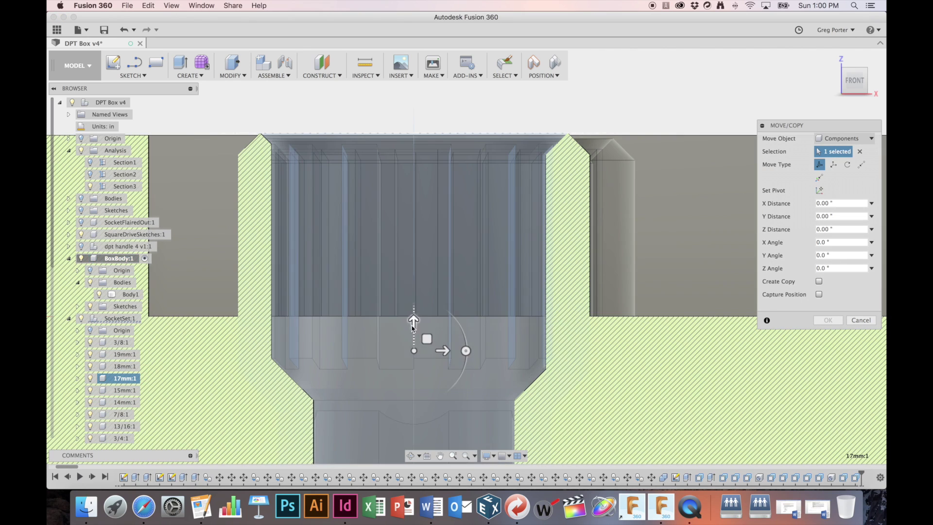
click(414, 322)
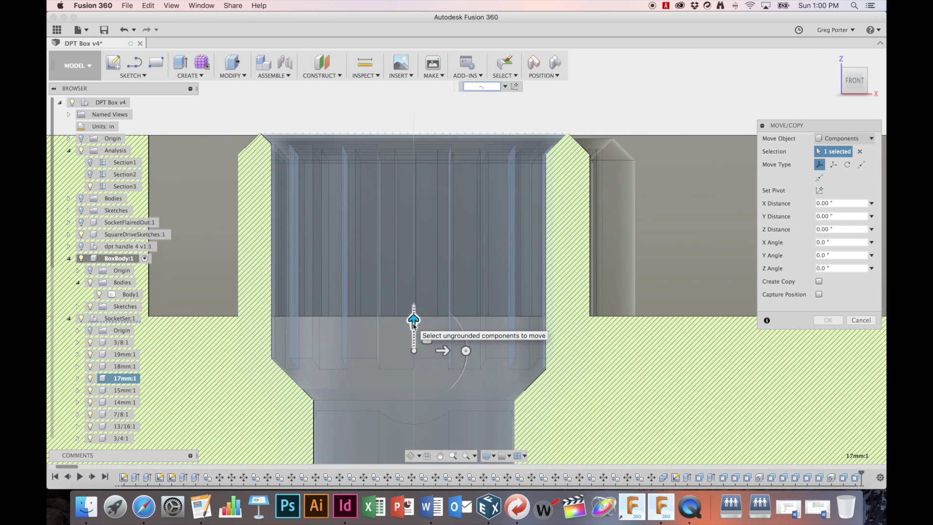
key(Escape)
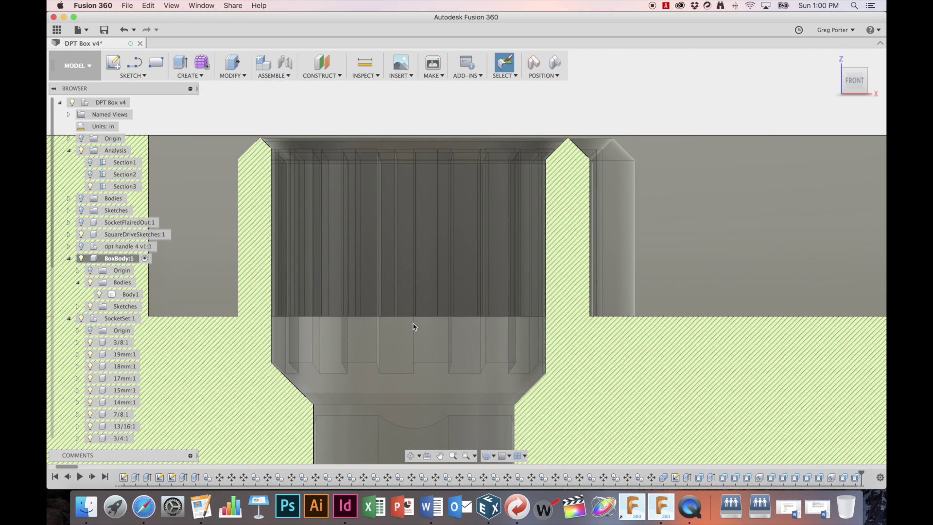
- Offset the floor face of the round hole under the 17mm socket by about -0.315" to deepen it to the socket's end
shift+scroll(414, 325, left, 5)
scroll(414, 326, down, 4)
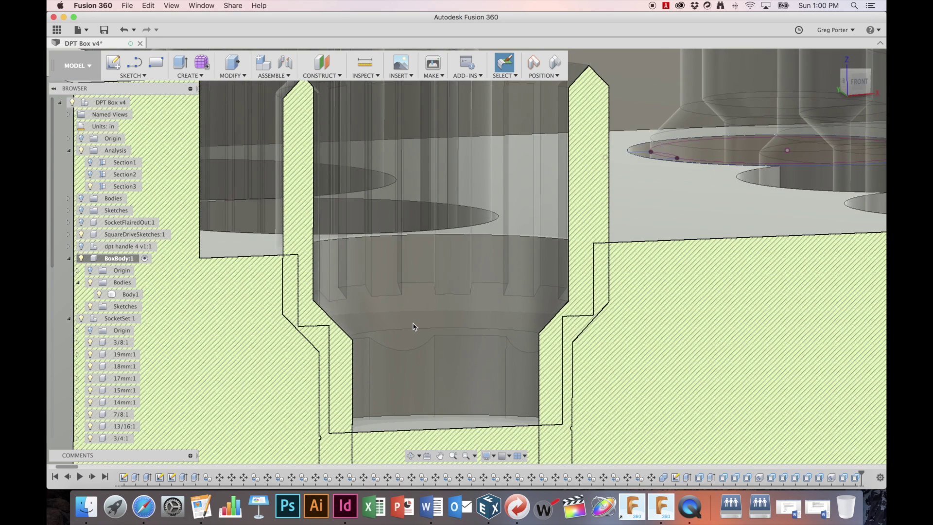
scroll(414, 326, down, 4)
key(q)
click(446, 363)
drag(446, 353, 451, 427)
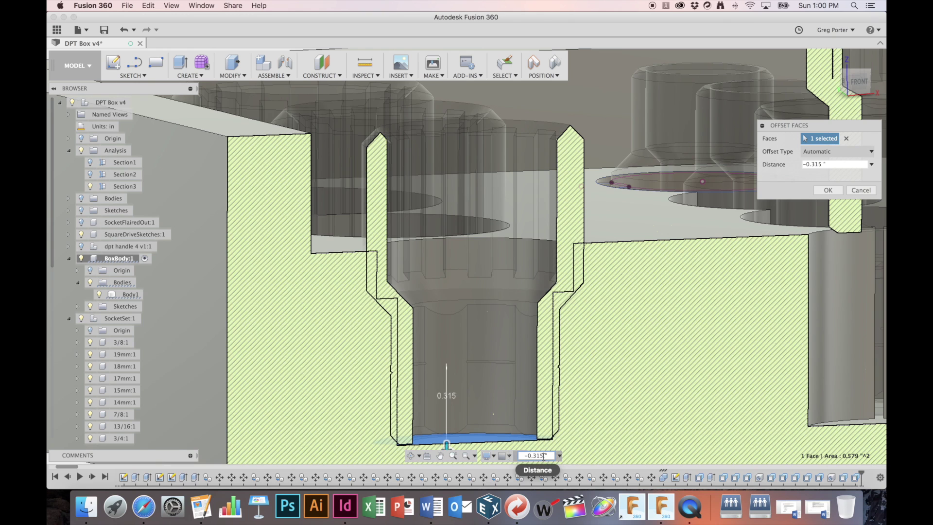
key(Return)
- Rotate the 17mm socket component about its vertical axis within its pocket
click(120, 378)
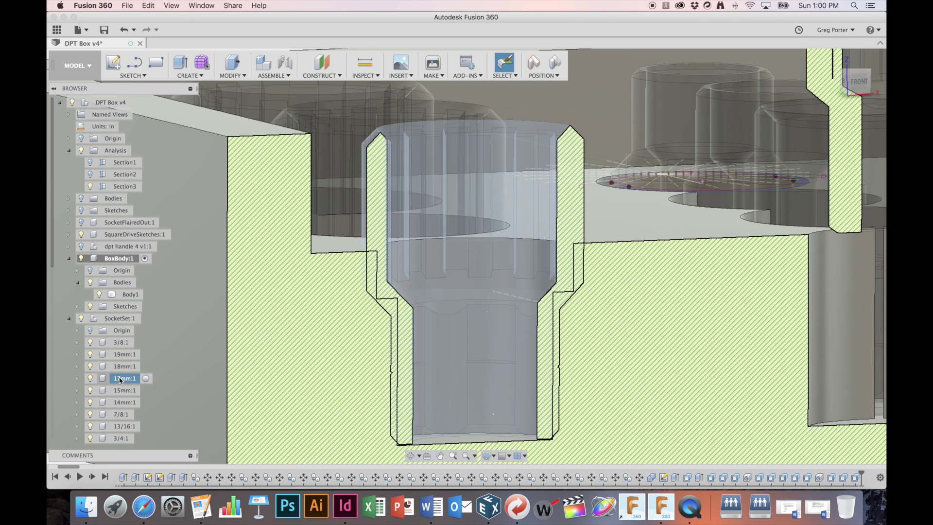
key(m)
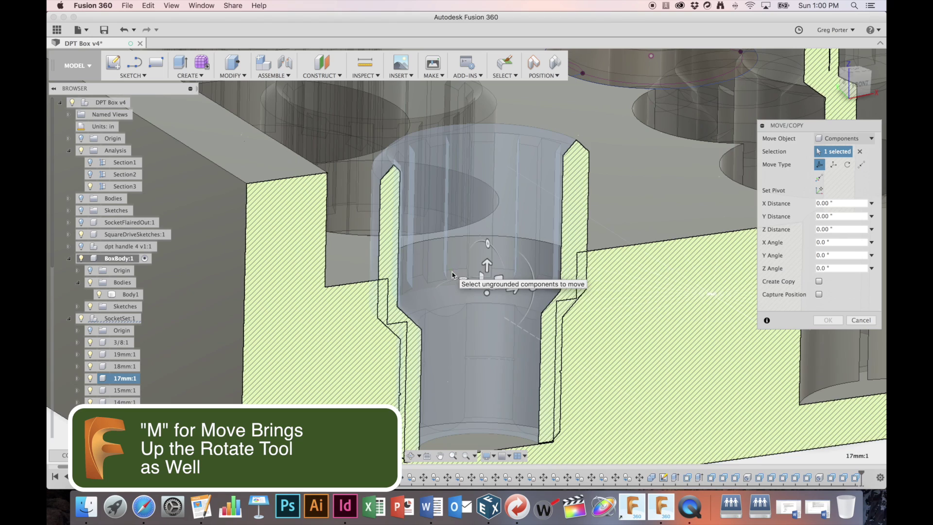
click(464, 279)
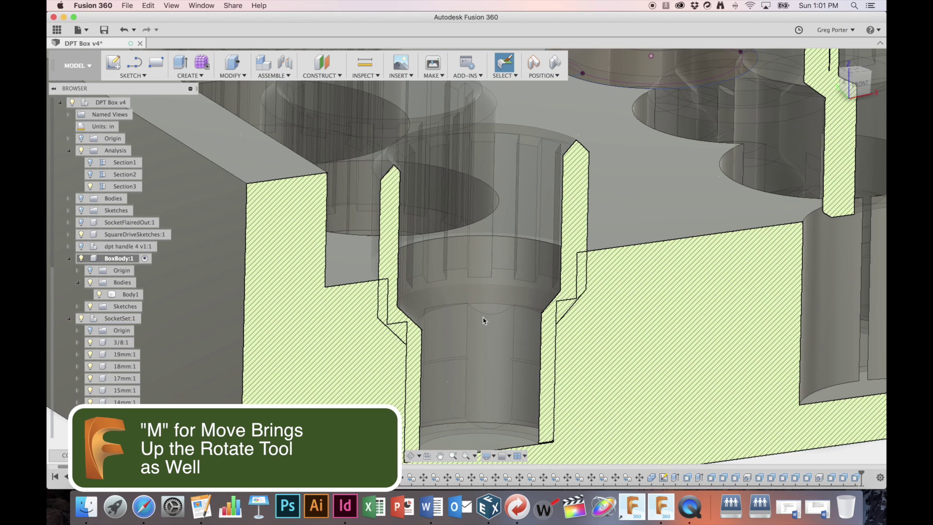
- Offset the floor face of one side notch in the 17mm pocket by about -0.412" to deepen the notch
shift+scroll(483, 320, up, 10)
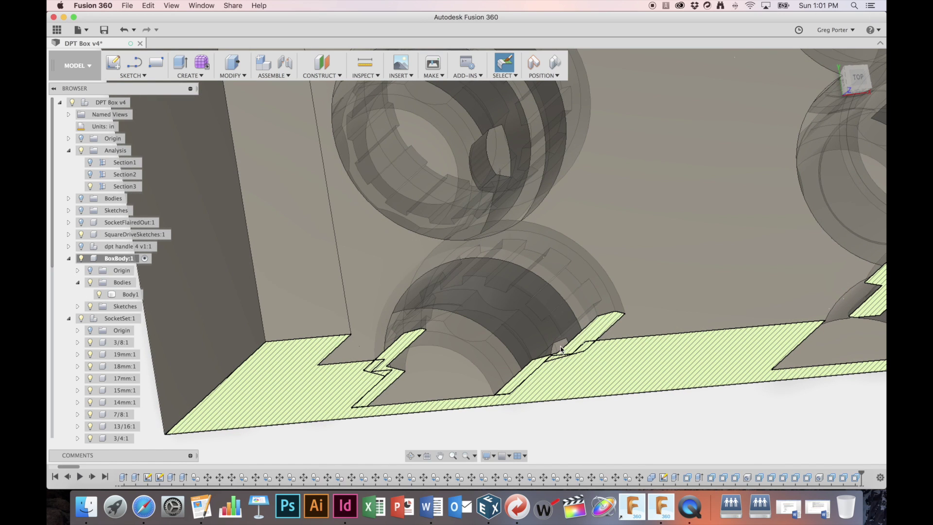
scroll(560, 349, up, 5)
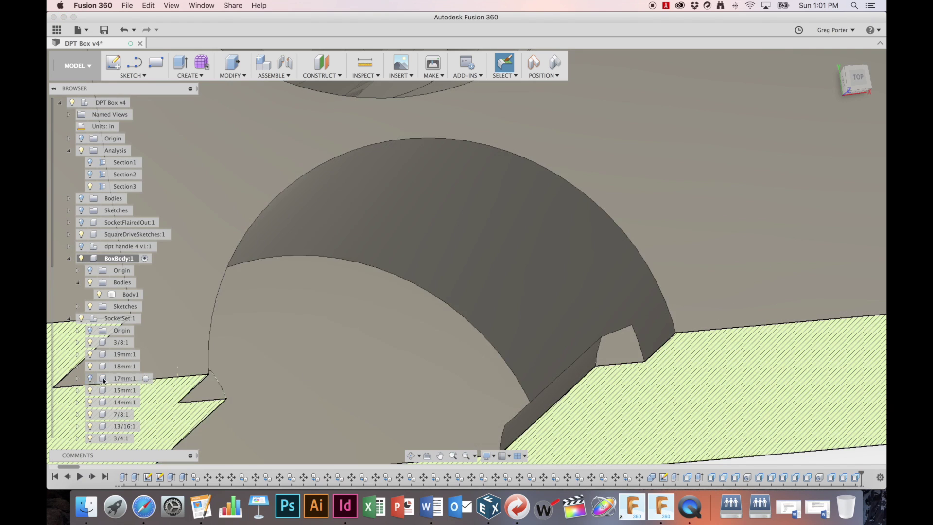
click(614, 352)
key(q)
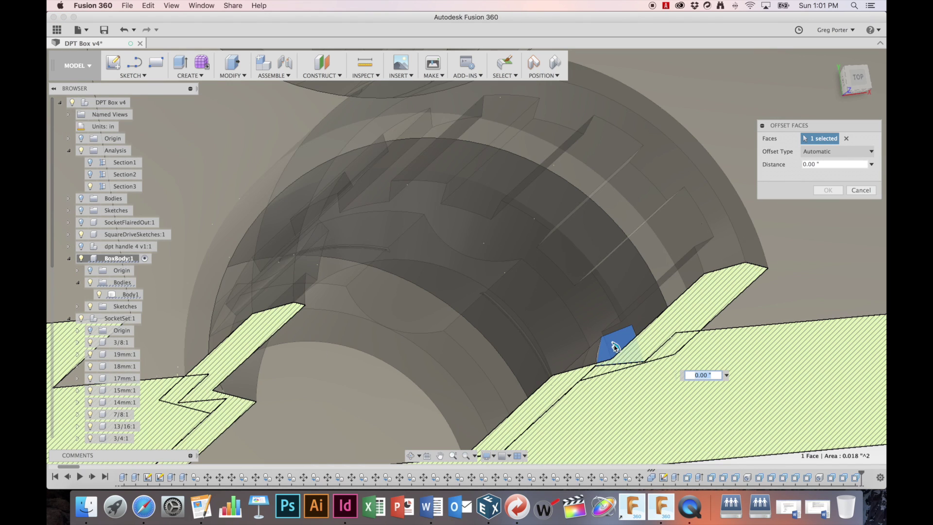
scroll(614, 349, up, 3)
drag(606, 293, 528, 373)
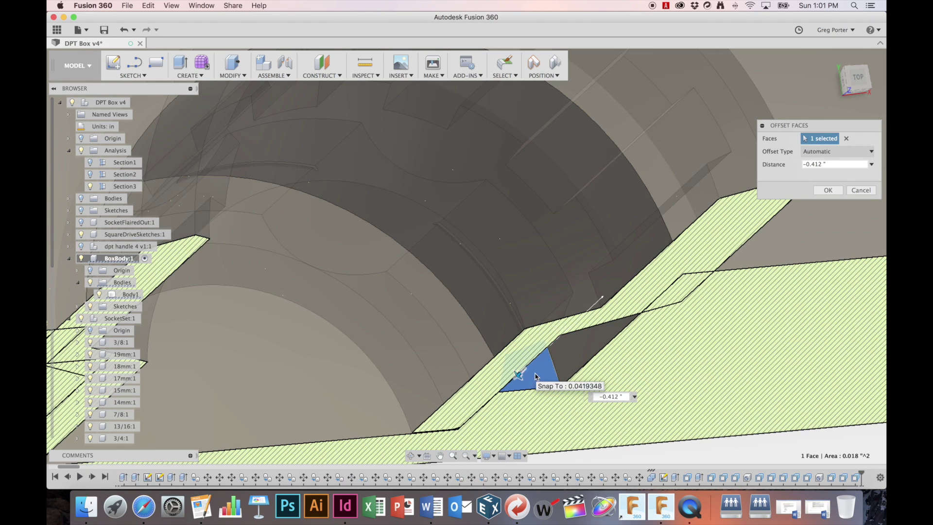
key(Return)
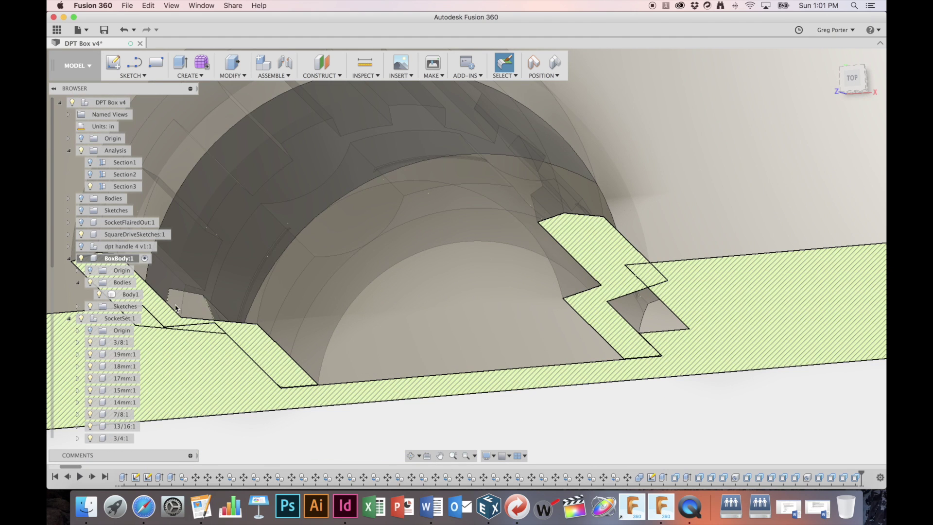
- Hide the 17mm socket to offset the floor face of its pocket's other side notch by -0.4", and show the socket again
click(89, 378)
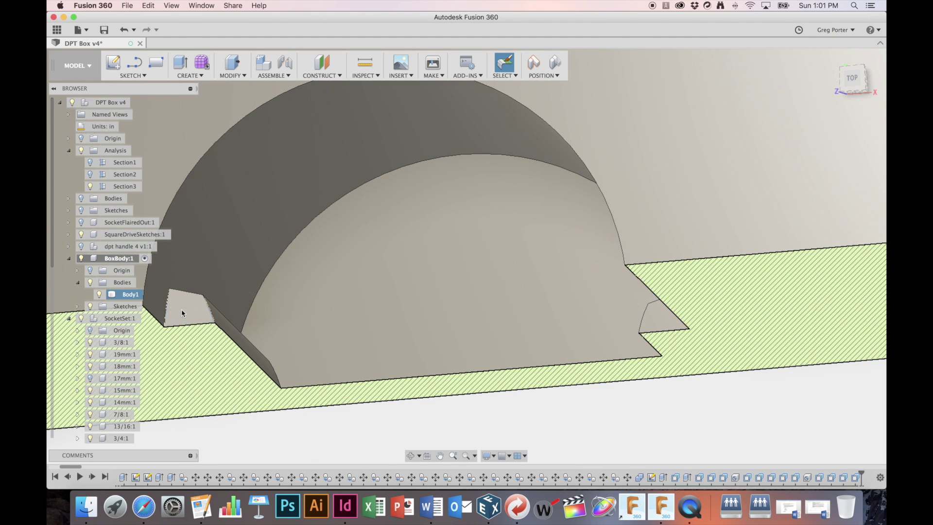
text(q-.4)
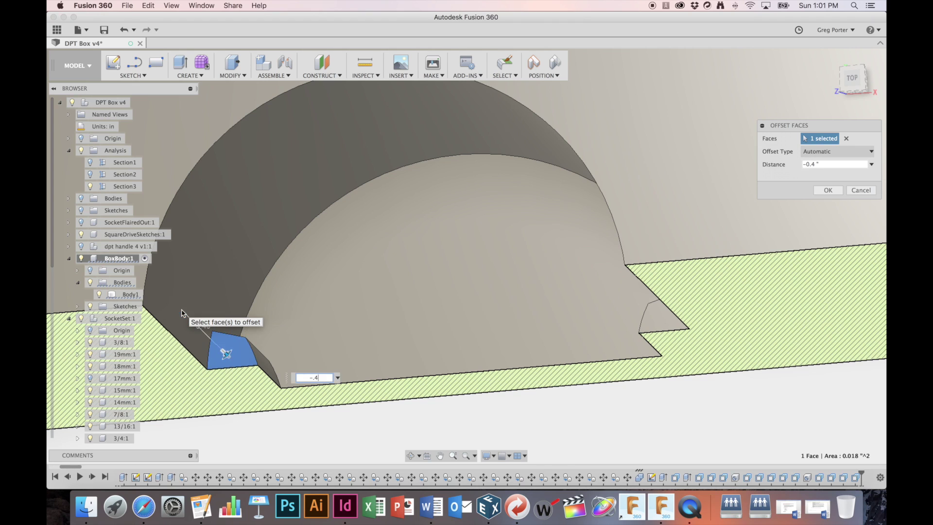
key(Return)
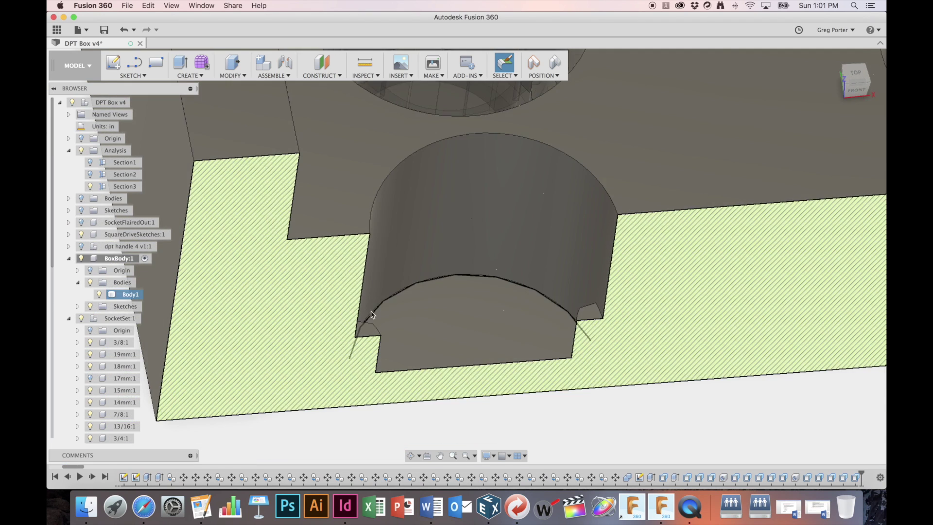
click(90, 378)
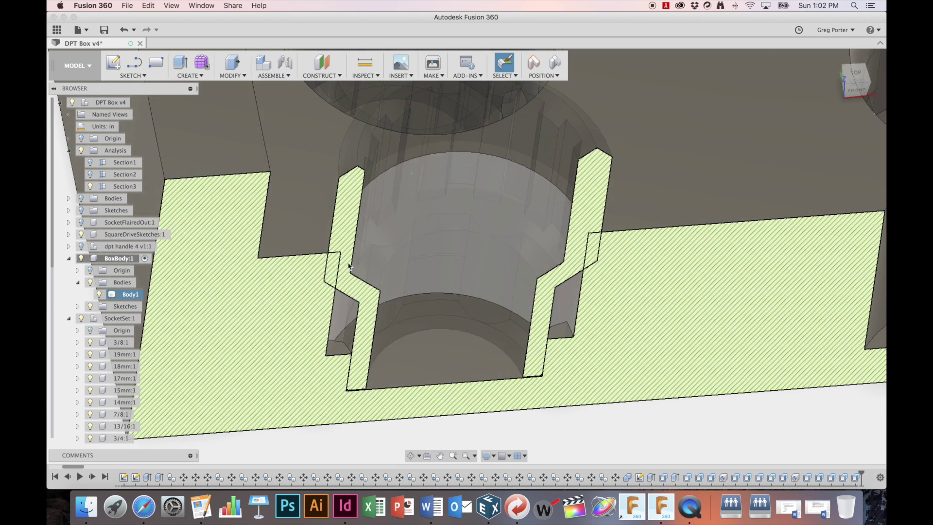
scroll(366, 313, down, 3)
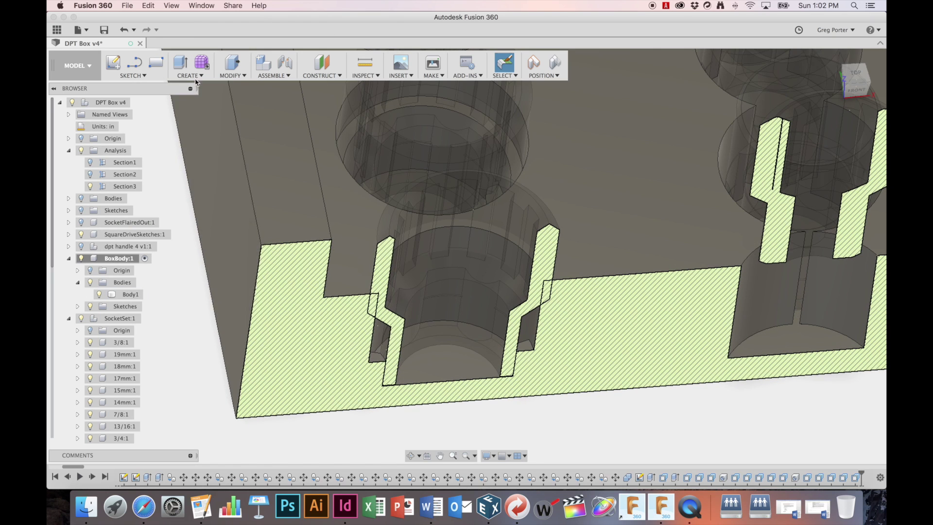
- Place a simple hole on the box's upper face around the 17mm socket, about 1.018" in diameter and about 0.308" deep
click(195, 77)
click(196, 160)
click(472, 256)
click(596, 262)
drag(596, 261, 557, 276)
shift+middle_drag(579, 325, 583, 338)
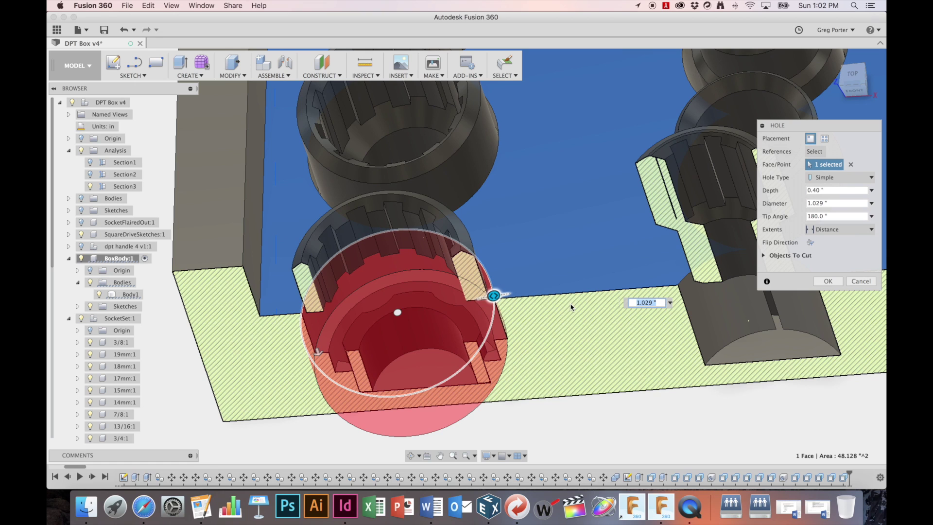
drag(493, 295, 492, 294)
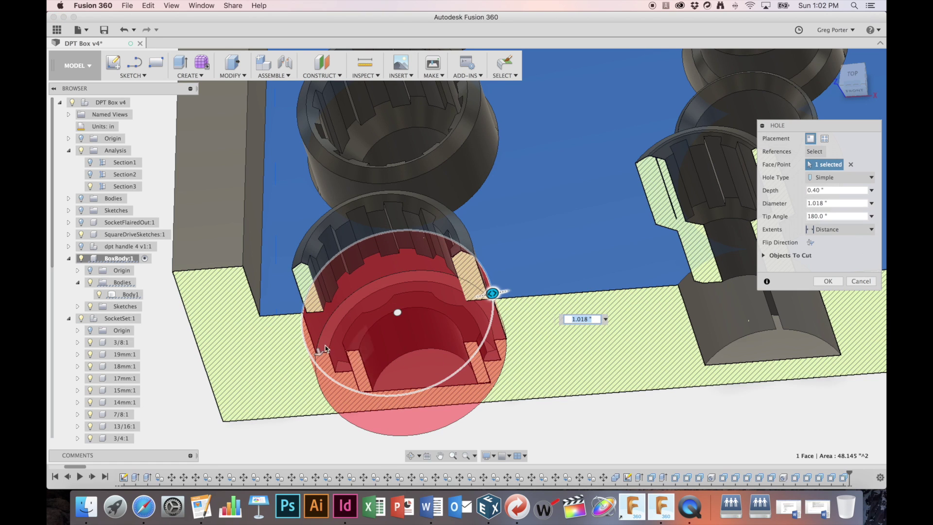
drag(318, 353, 322, 344)
shift+middle_drag(322, 344, 341, 286)
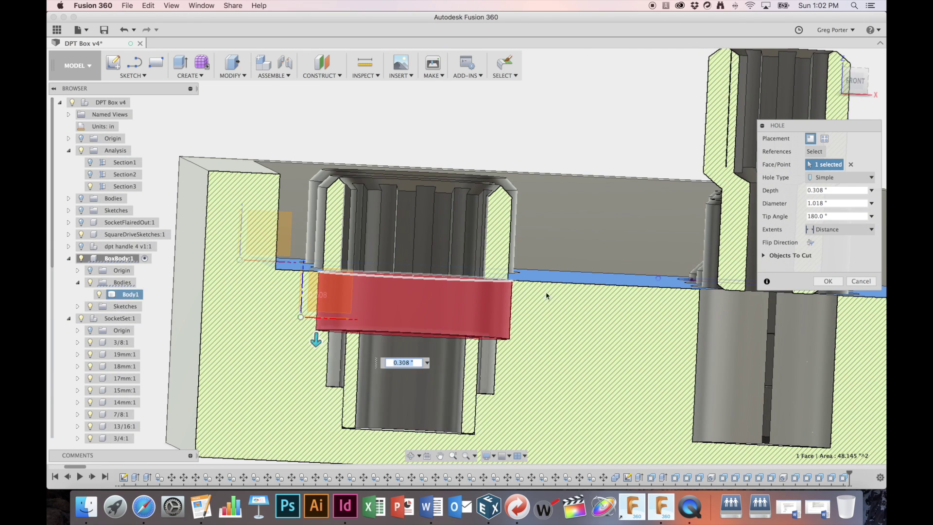
- Exclude the 17mm body from the hole cut, reduce the depth to about 0.258", and create the hole
click(765, 255)
click(767, 282)
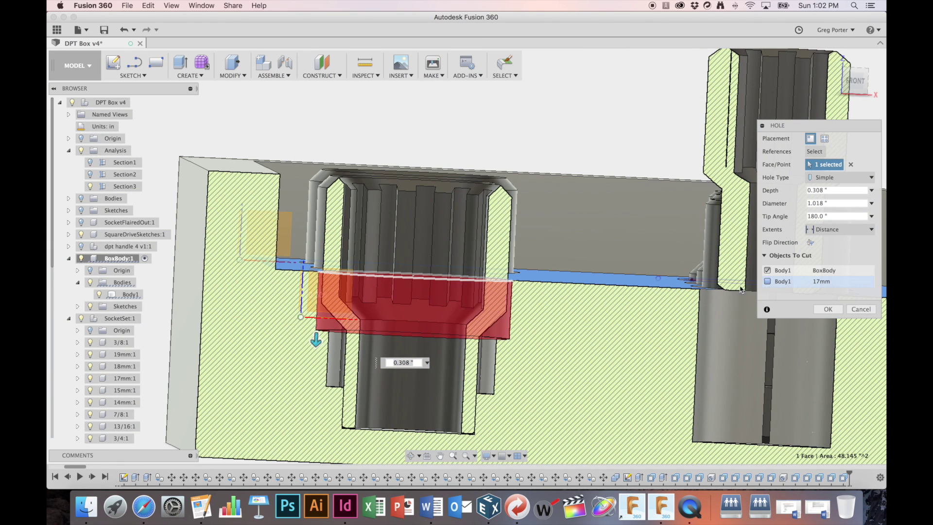
drag(315, 341, 316, 333)
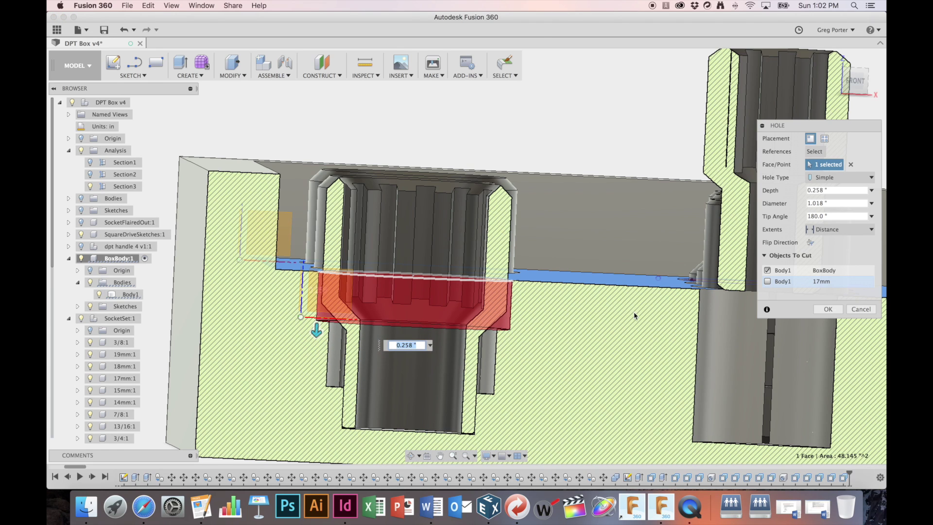
click(827, 310)
shift+middle_drag(515, 362, 352, 313)
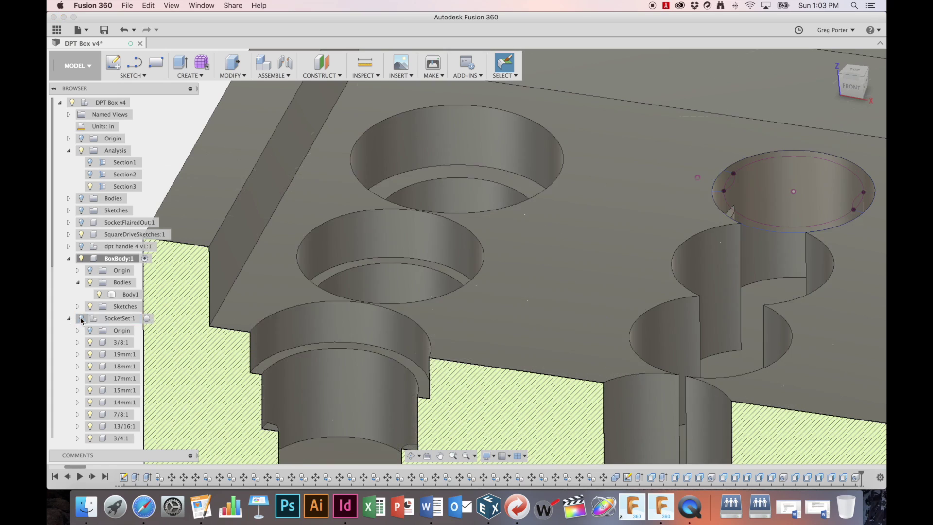
- Activate the BoxBody component and start a sketch on the box's face around the socket pockets
click(129, 294)
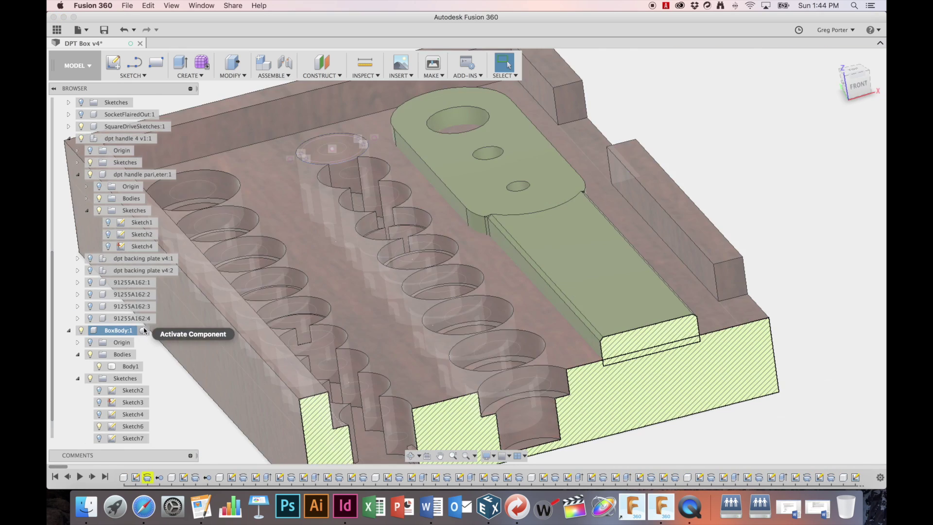
click(144, 330)
click(666, 132)
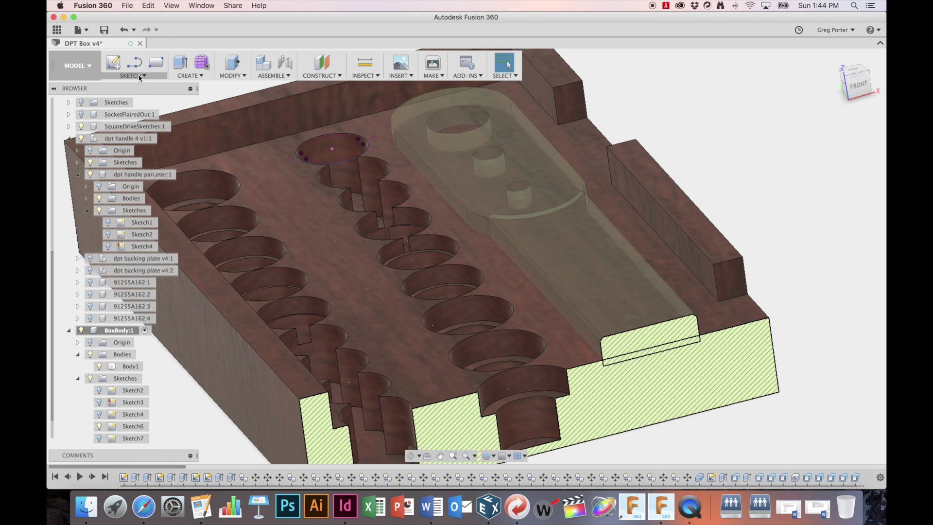
click(113, 63)
click(475, 246)
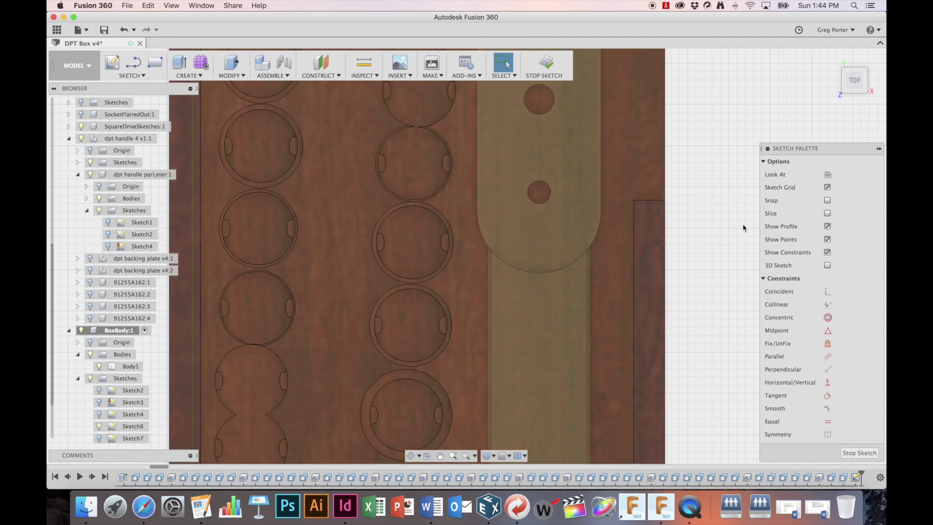
click(868, 56)
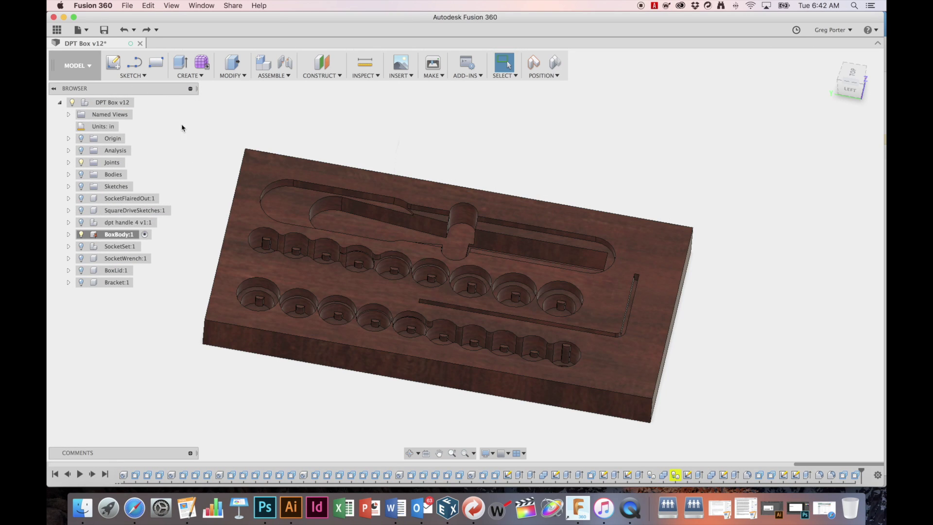
- Start a sketch on the box's top face and project the outer circles of the 5/8" to 7/8" socket pockets
click(116, 65)
click(460, 256)
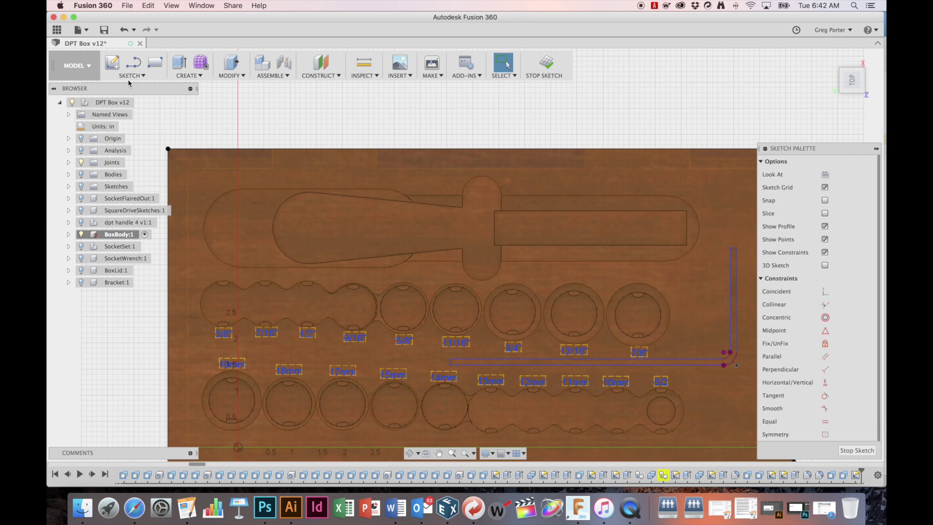
click(129, 76)
mouse_move(136, 308)
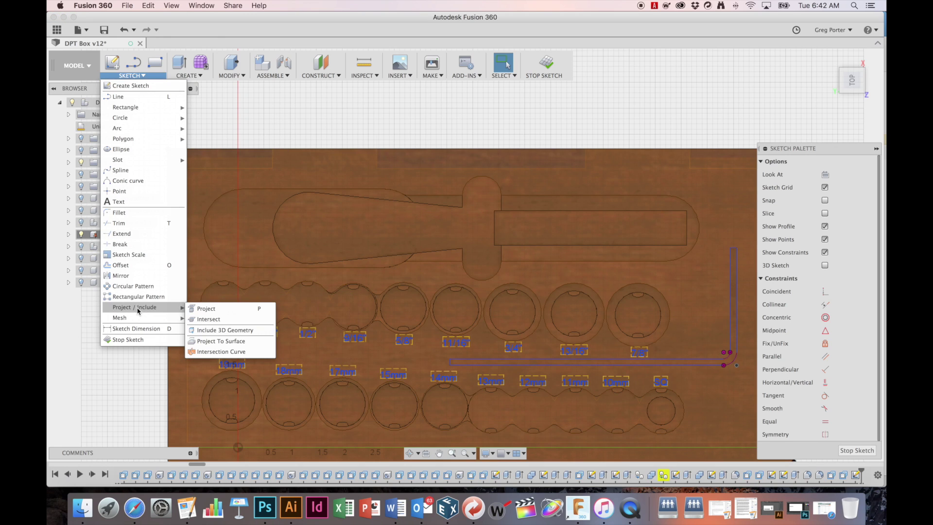
click(208, 309)
click(427, 297)
click(436, 295)
click(496, 295)
click(616, 298)
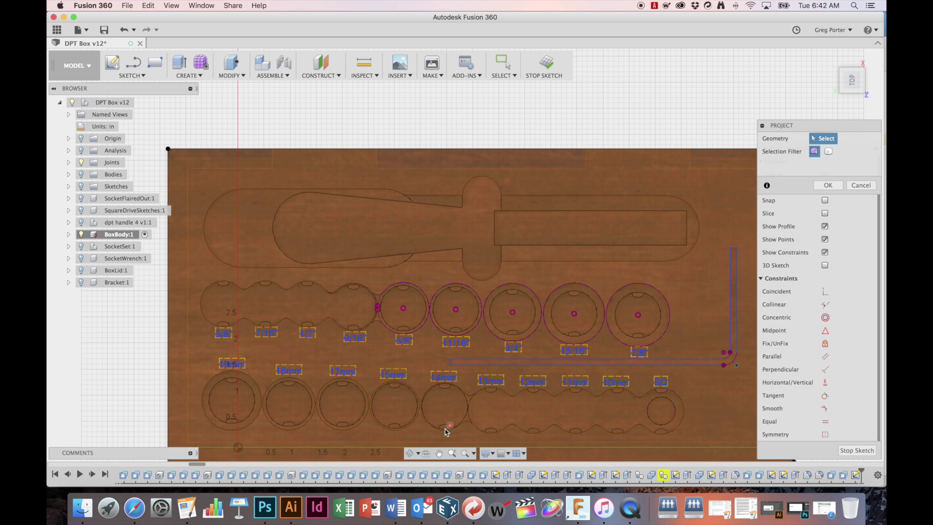
- Project the outer circles of the 14mm, 15mm, 17mm, 18mm and 19mm socket pockets into the sketch
click(420, 412)
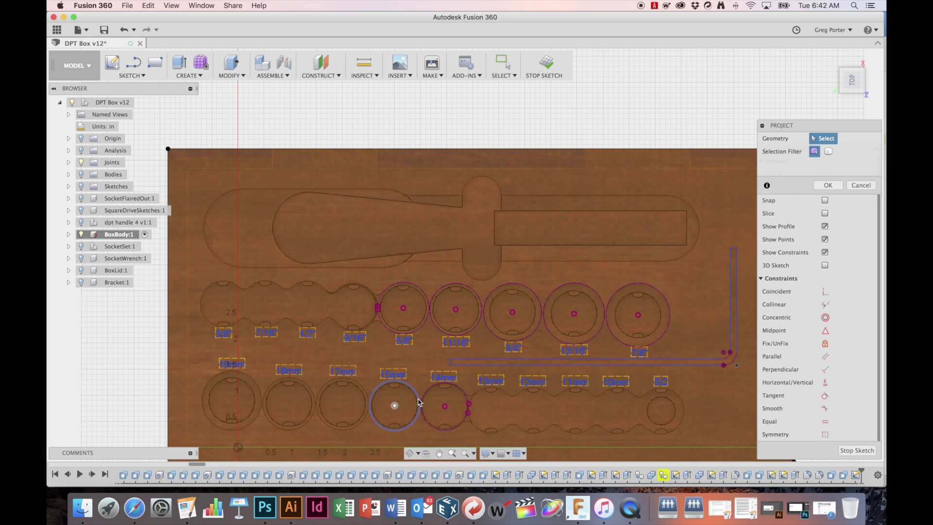
click(418, 400)
click(368, 396)
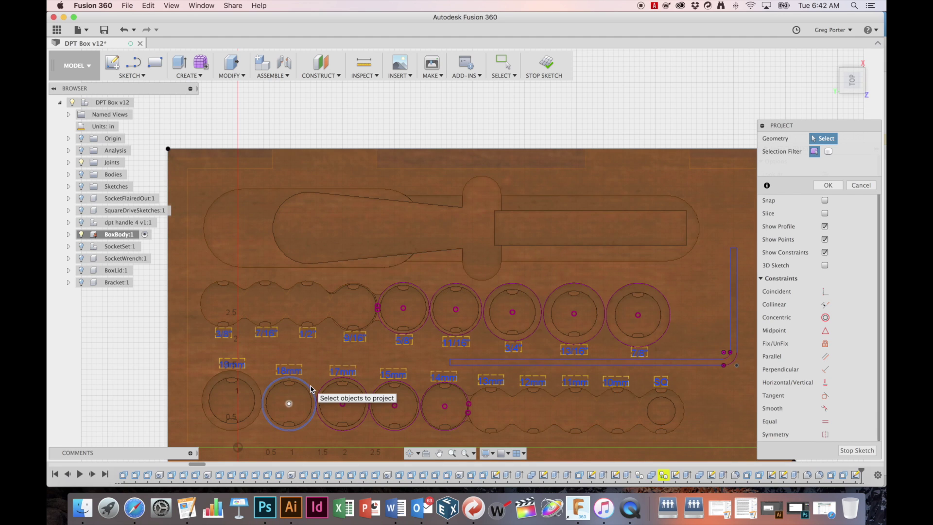
click(256, 389)
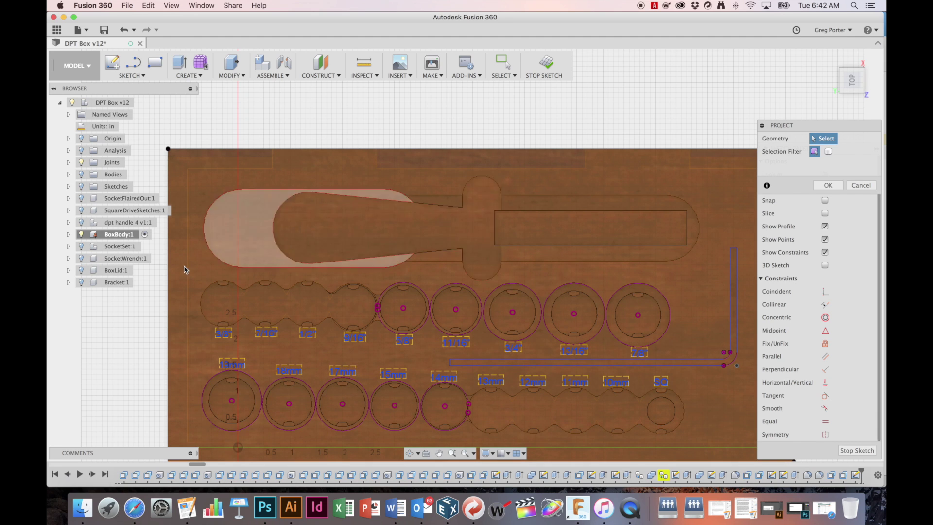
- Compare the projected circles with the box by toggling BoxBody's bodies, leaving the bodies hidden
click(69, 234)
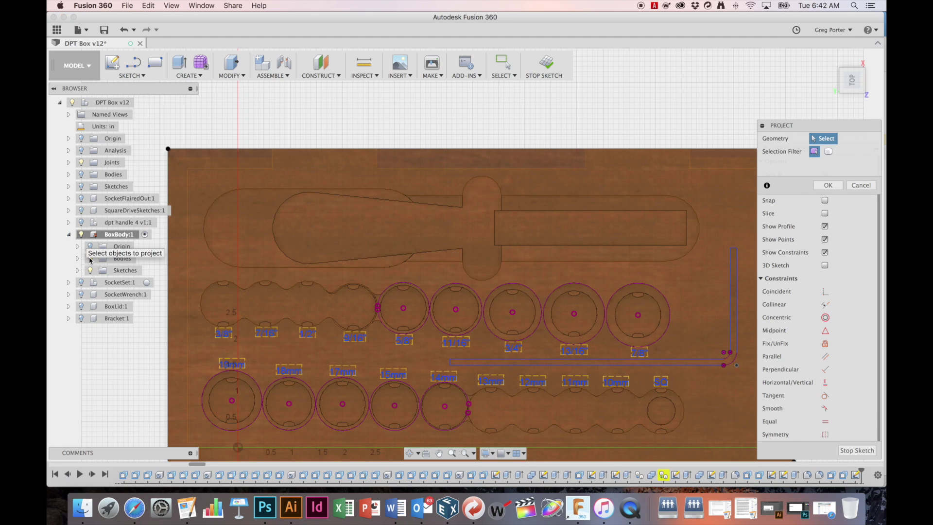
click(89, 260)
scroll(227, 272, down, 5)
scroll(227, 272, right, 4)
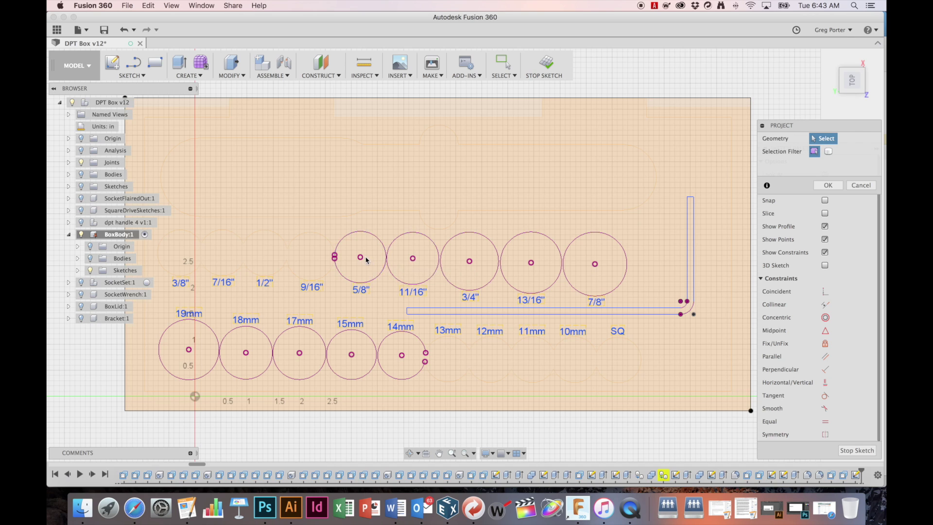
scroll(379, 262, up, 5)
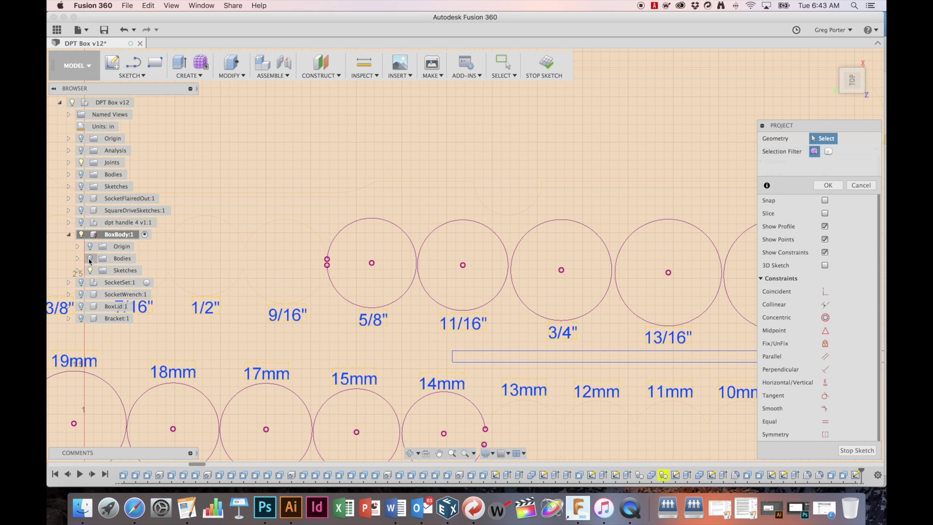
click(90, 260)
scroll(306, 265, up, 4)
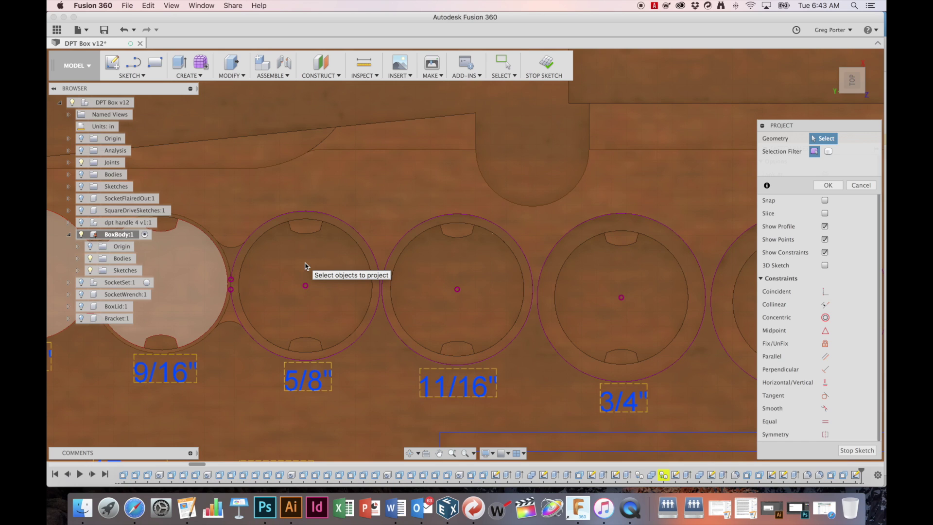
click(89, 258)
- Sketch a long line from the 5/8" circle to the 7/8" circle, a short end segment, and a second long line back
key(l)
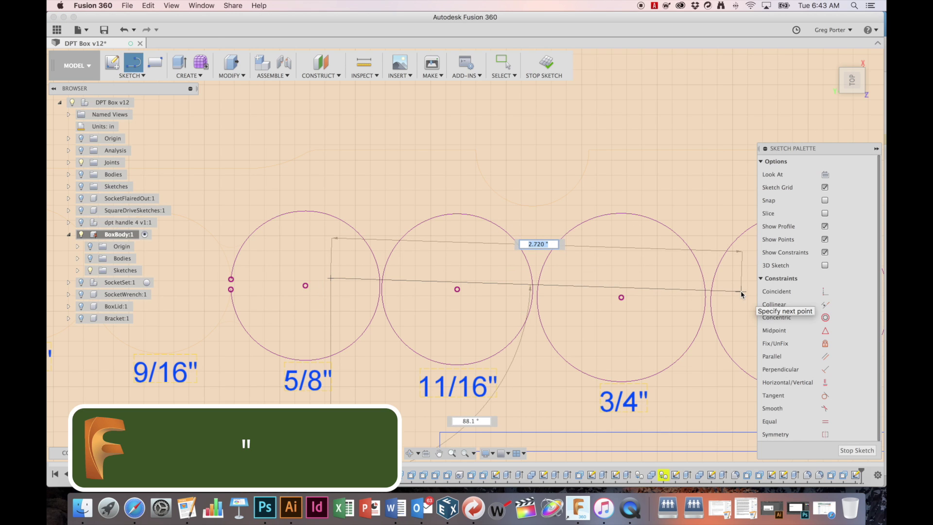
scroll(741, 295, right, 8)
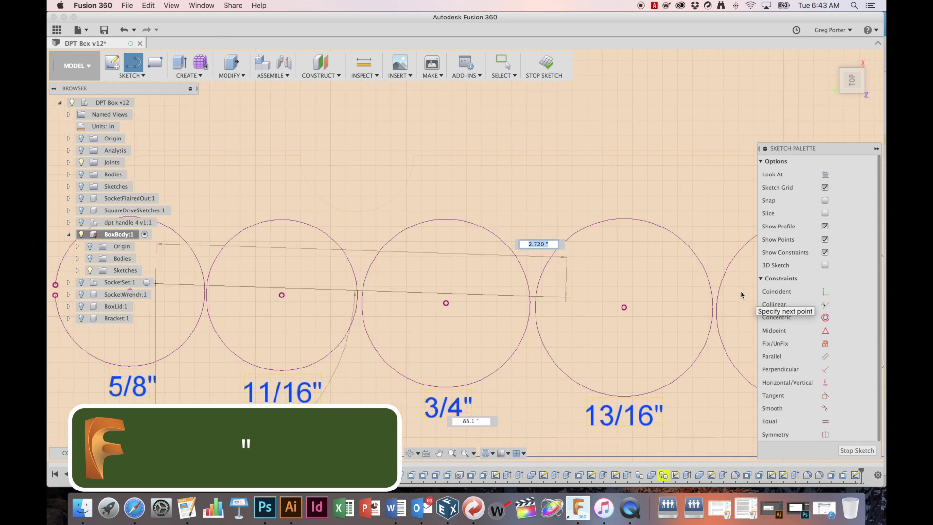
click(535, 305)
scroll(344, 346, left, 6)
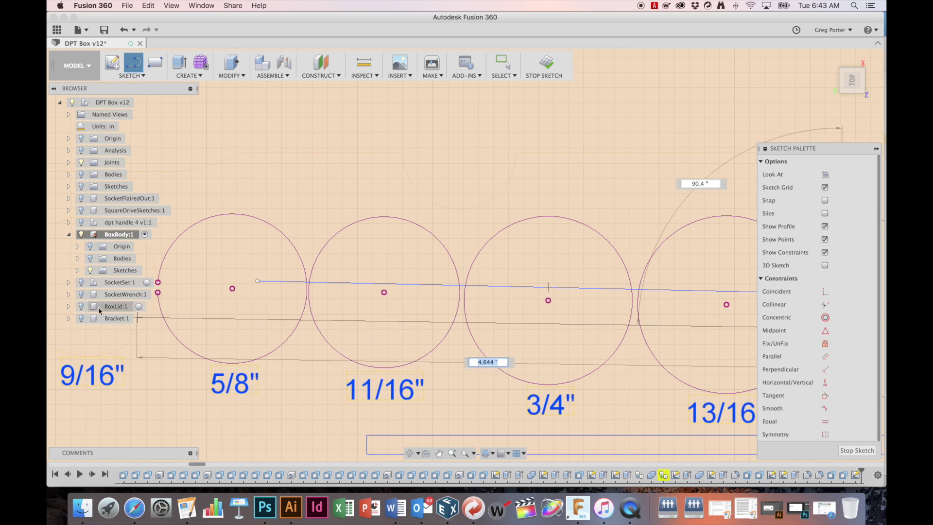
click(260, 307)
click(261, 281)
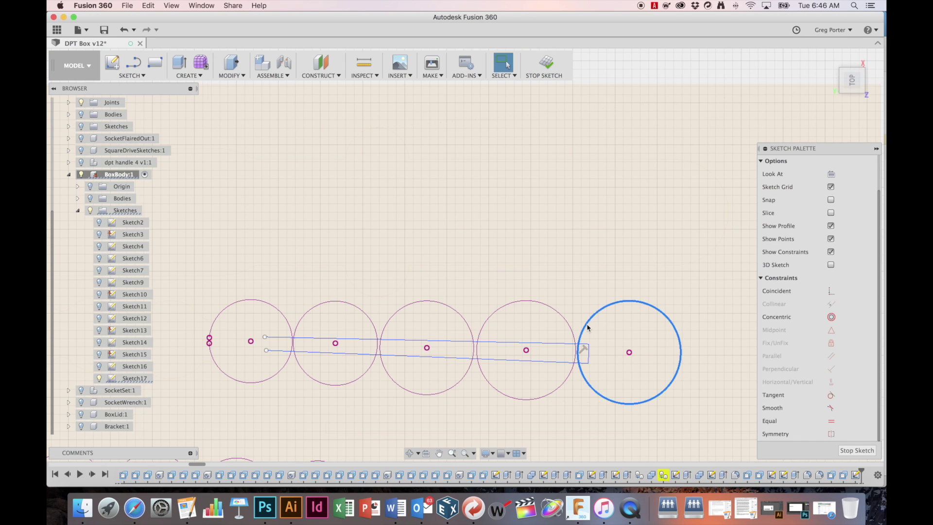
- Break the projection link of the 7/8" circle and trim its arc between the two long lines
right_click(586, 328)
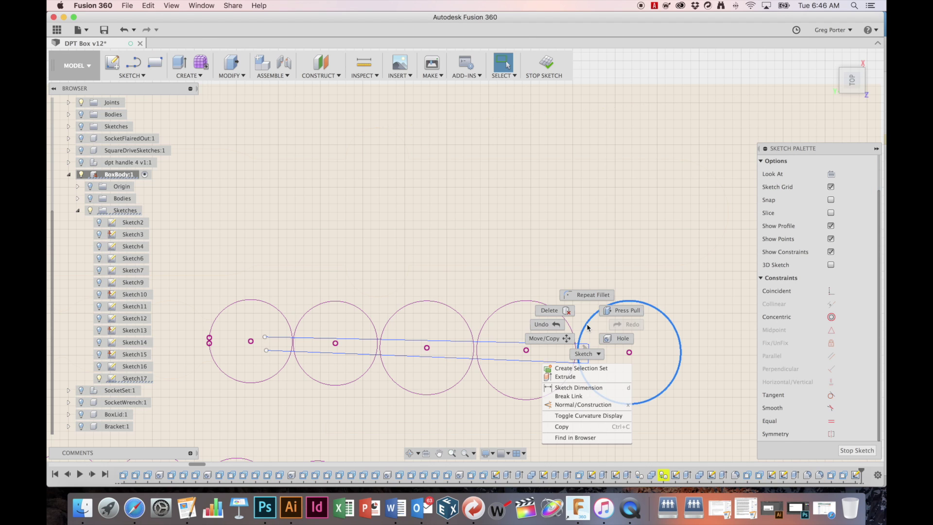
click(568, 396)
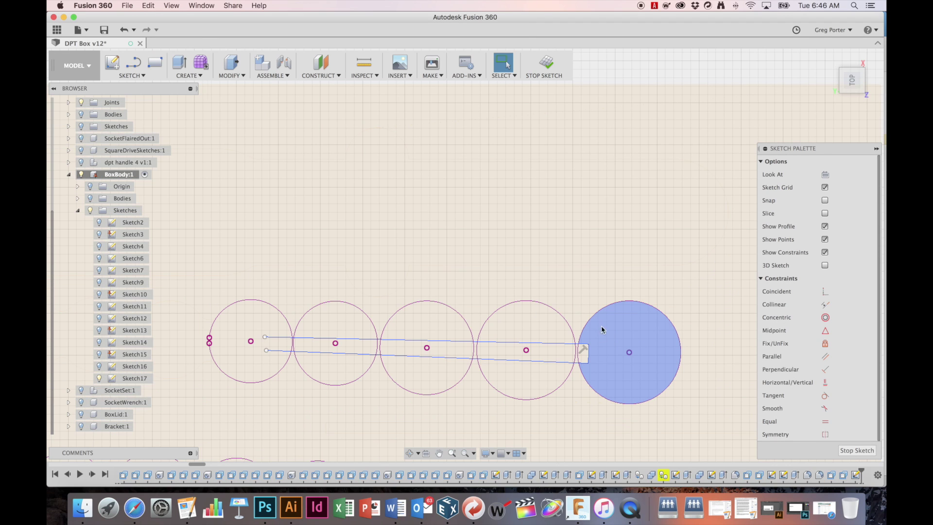
click(578, 353)
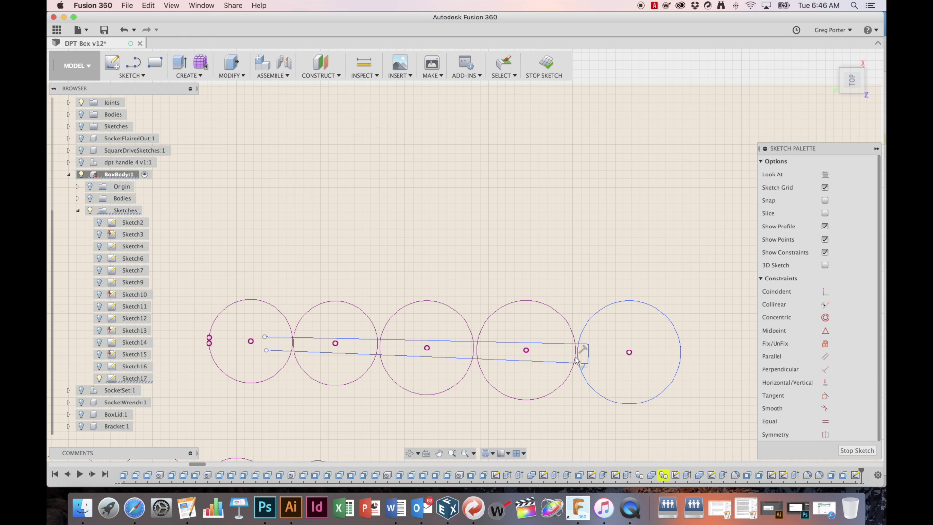
right_click(547, 322)
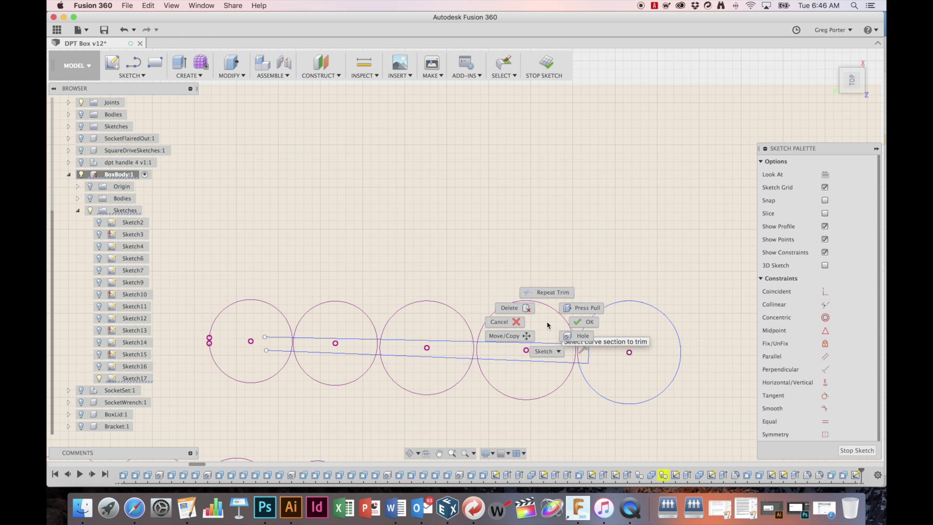
- Break the projection links of the 13/16" and 3/4" circles
click(553, 309)
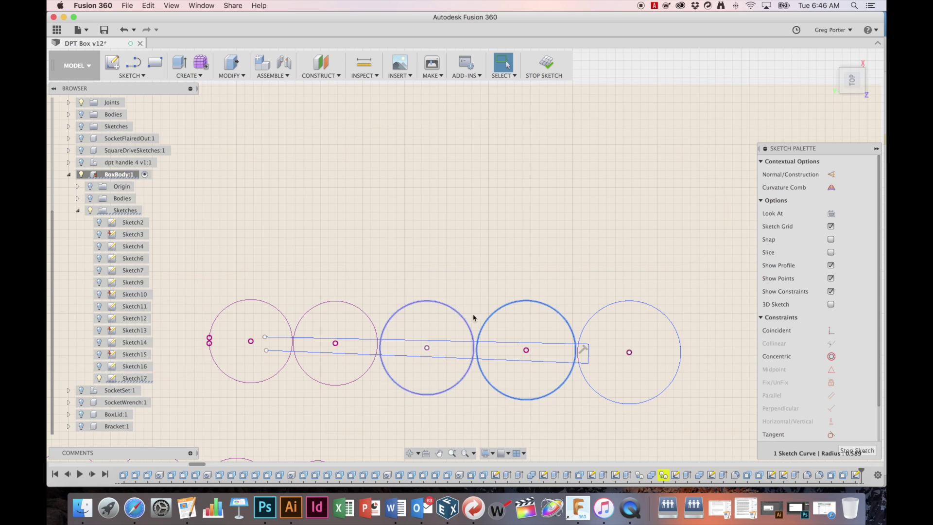
right_click(500, 314)
click(487, 382)
click(465, 322)
right_click(465, 328)
click(456, 401)
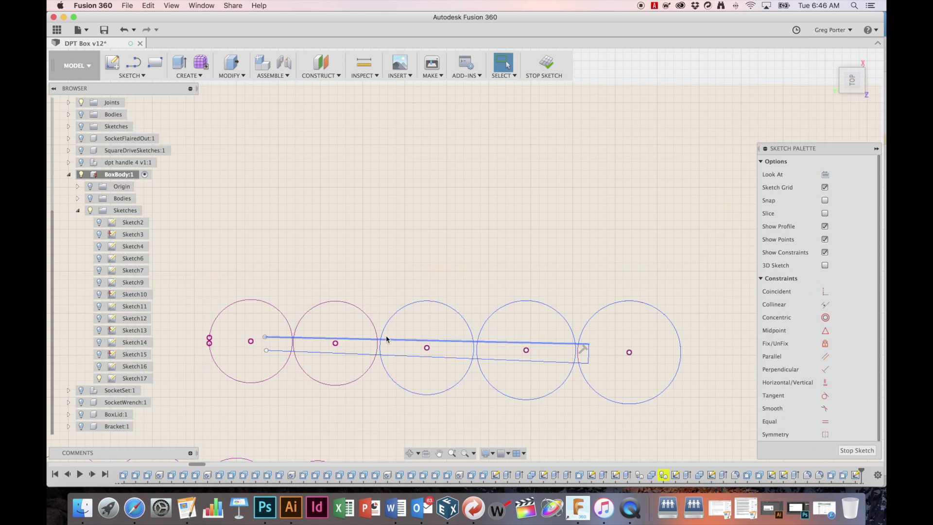
- Break the projection links of the two smallest socket circles and delete the outer arc piece at the 5/8" circle's open end
click(370, 323)
right_click(370, 326)
click(367, 402)
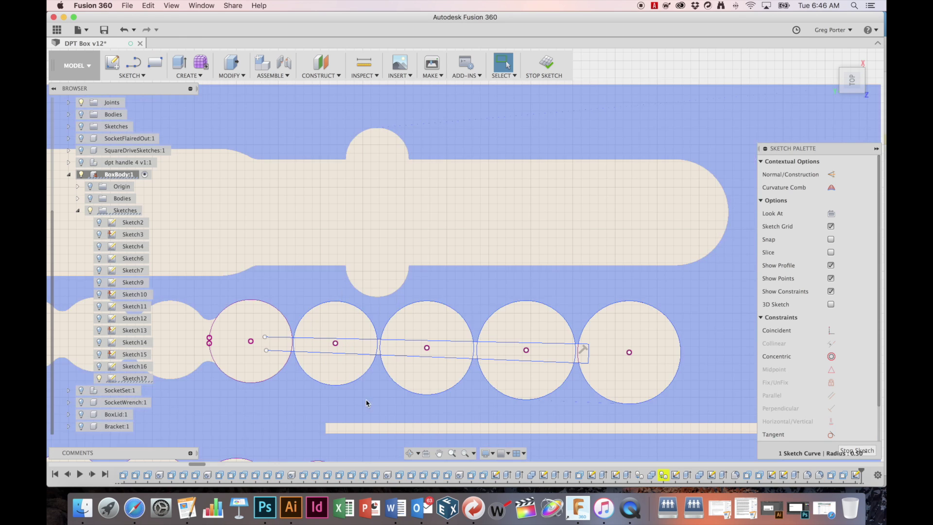
click(286, 320)
right_click(286, 320)
click(294, 390)
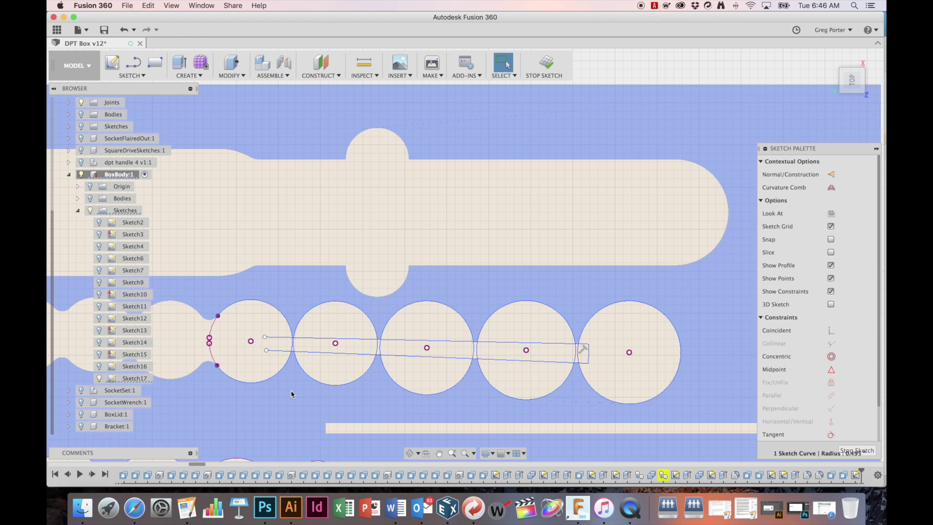
click(212, 328)
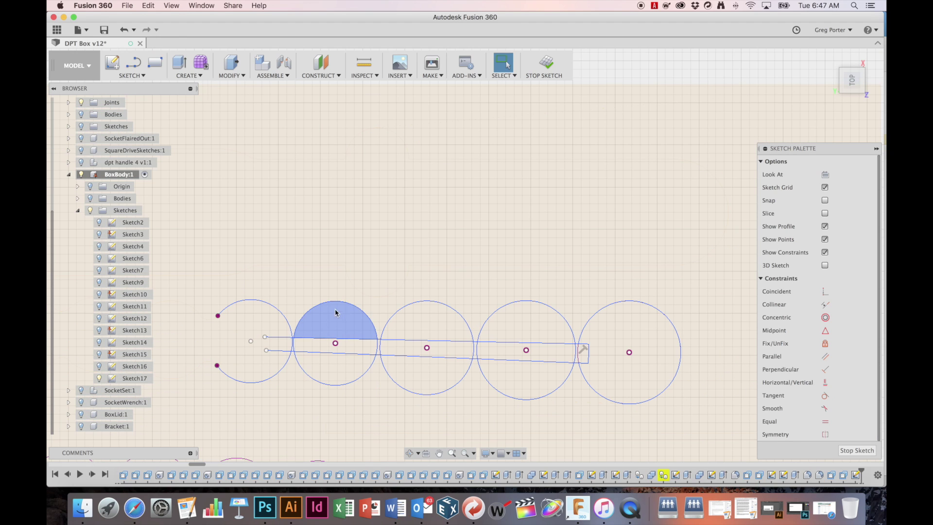
- Trim the circle arcs lying between the two long channel lines at the junctions of neighbouring circles
key(t)
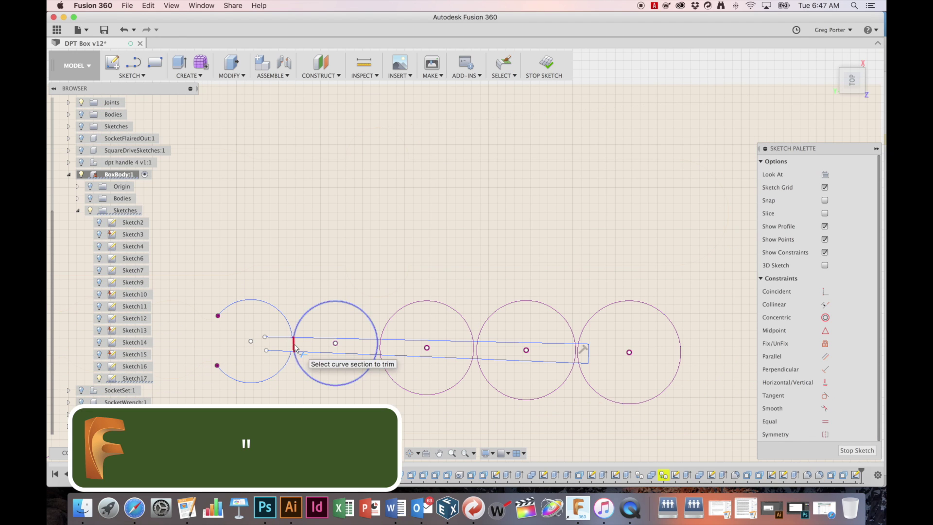
click(294, 346)
click(376, 347)
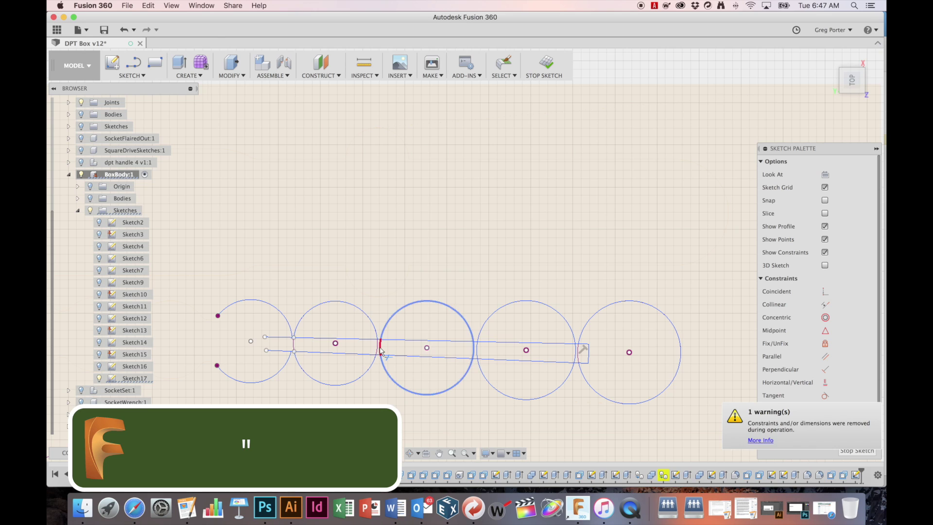
click(472, 352)
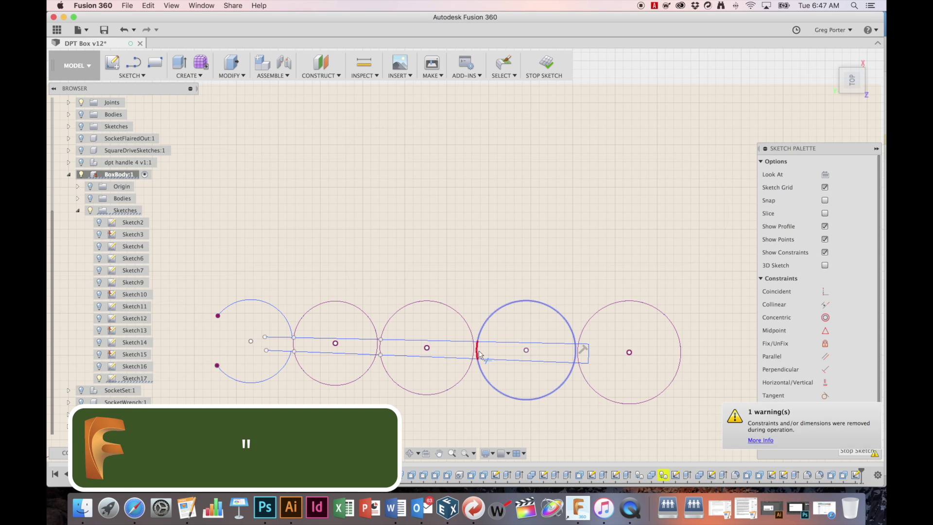
click(576, 356)
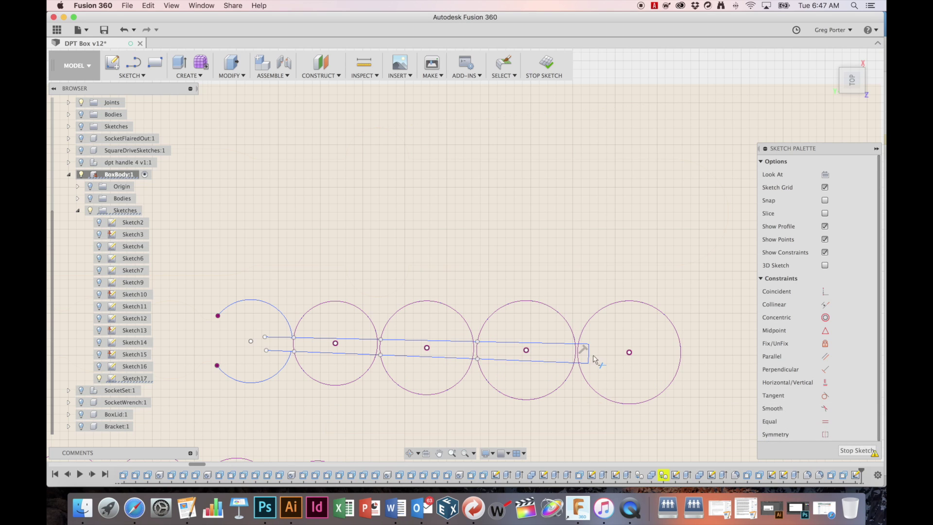
right_click(594, 348)
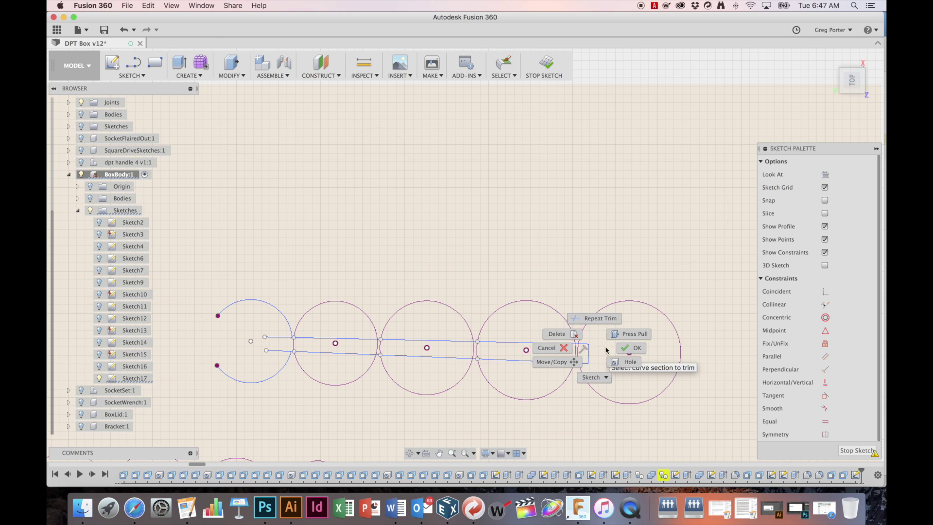
click(630, 350)
- Delete the remaining arc pieces between the two long lines so that all five circles open into each other
click(578, 355)
click(575, 358)
key(Delete)
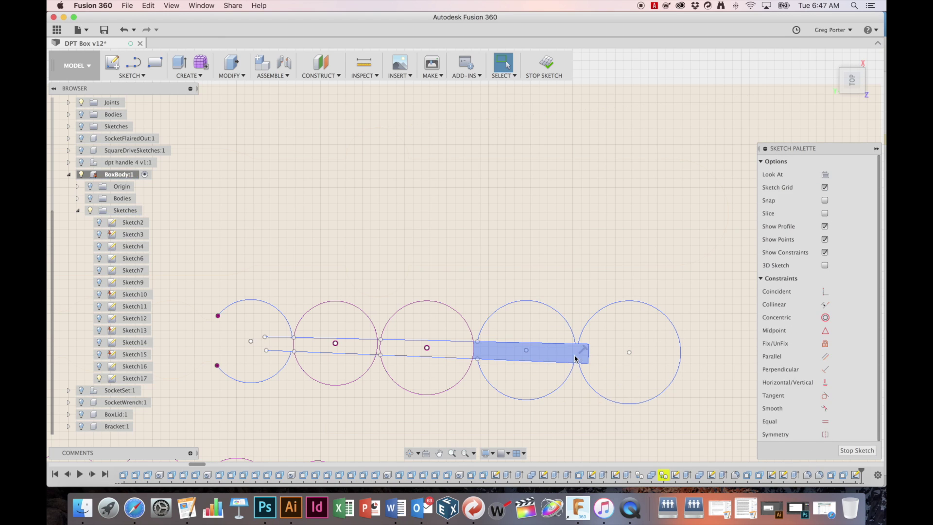
click(473, 353)
key(Delete)
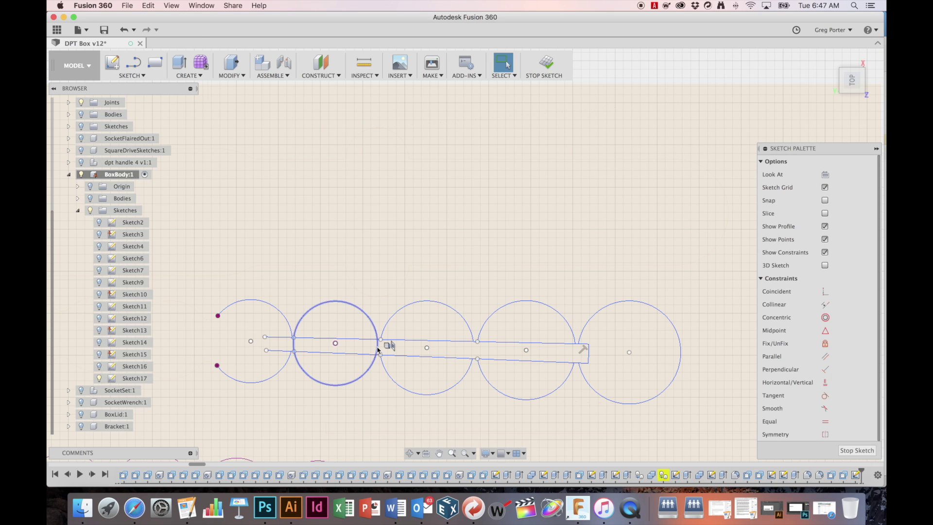
click(377, 347)
key(Delete)
- Delete the two long channel lines and the short end segment, keeping only the open socket arcs
click(324, 354)
key(Delete)
click(523, 343)
key(Delete)
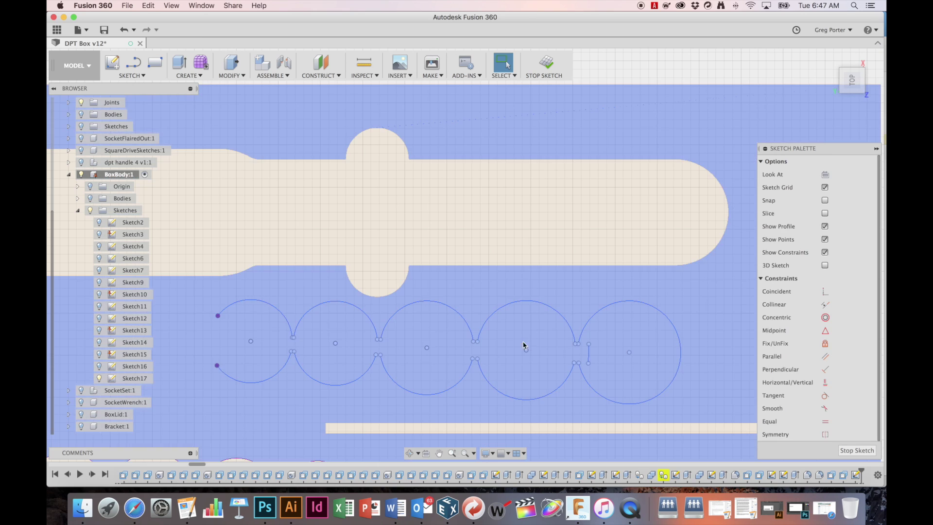
click(589, 354)
key(Delete)
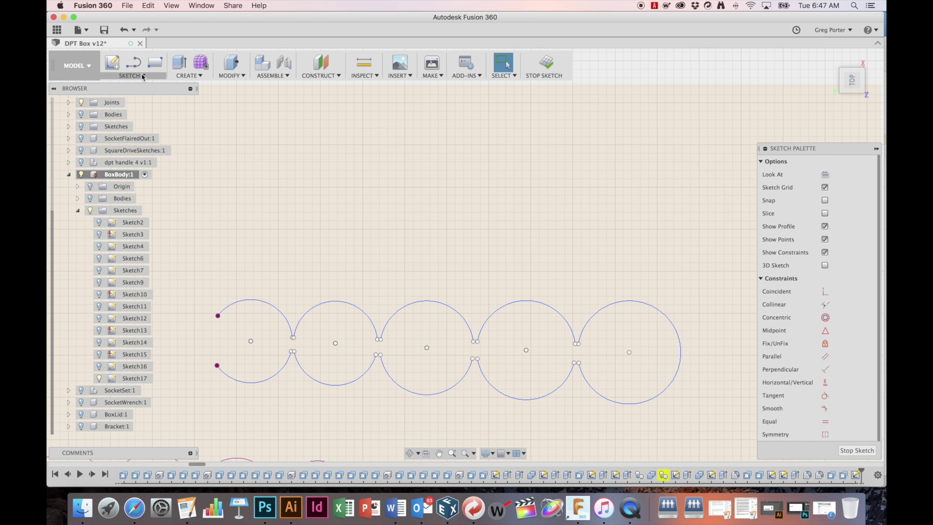
click(143, 76)
click(122, 200)
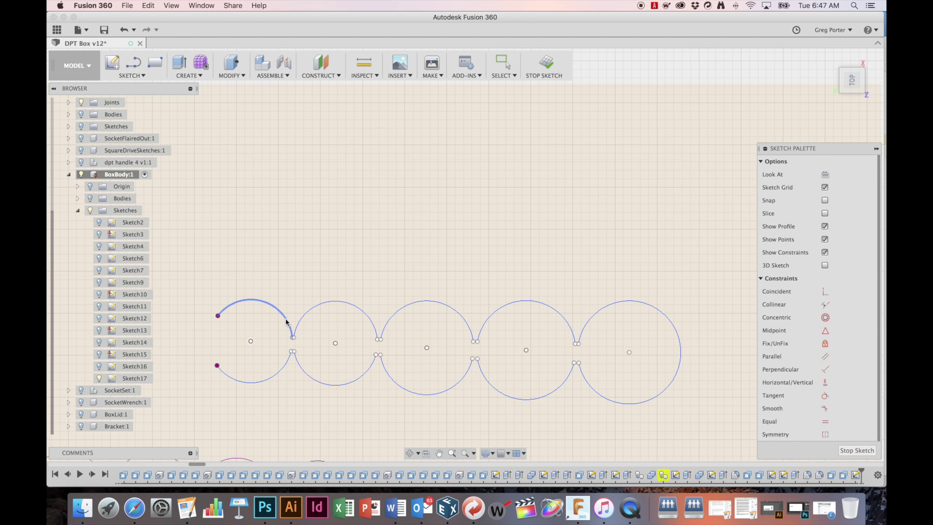
click(286, 321)
scroll(298, 330, up, 5)
scroll(299, 330, down, 3)
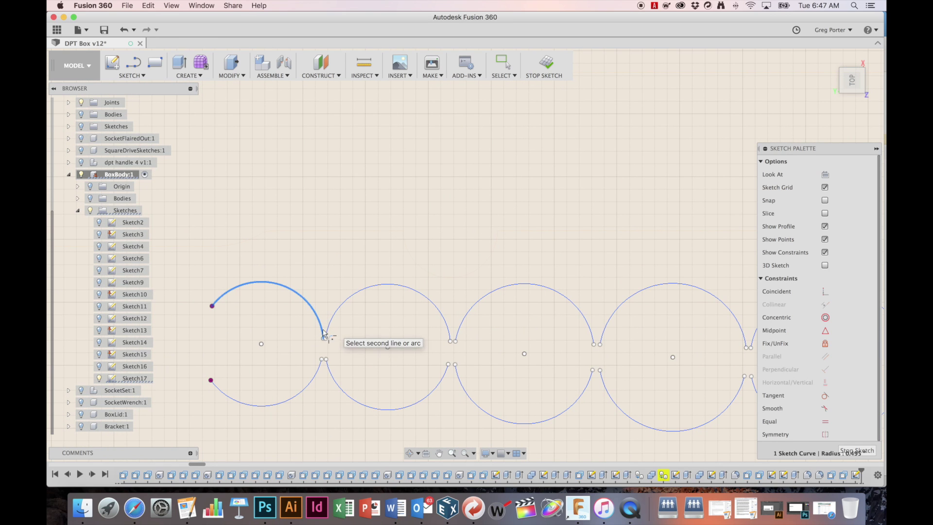
right_click(349, 336)
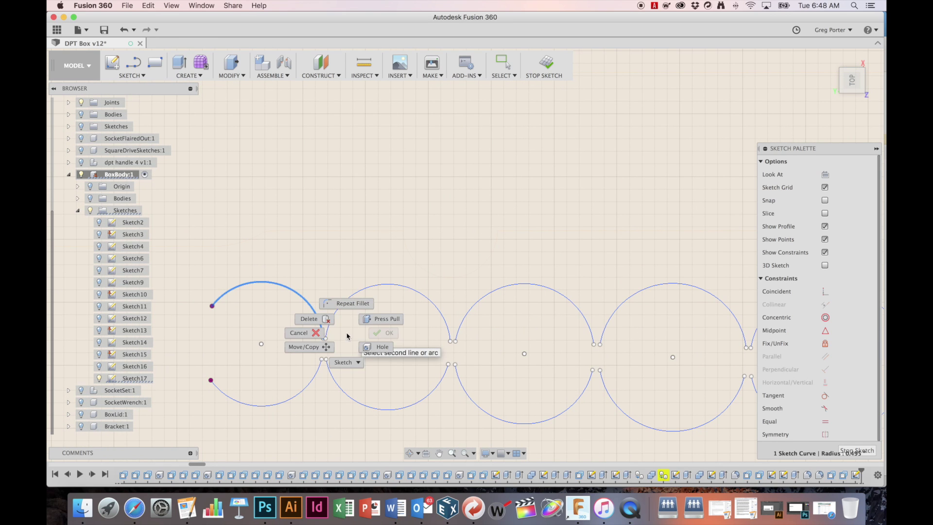
click(296, 324)
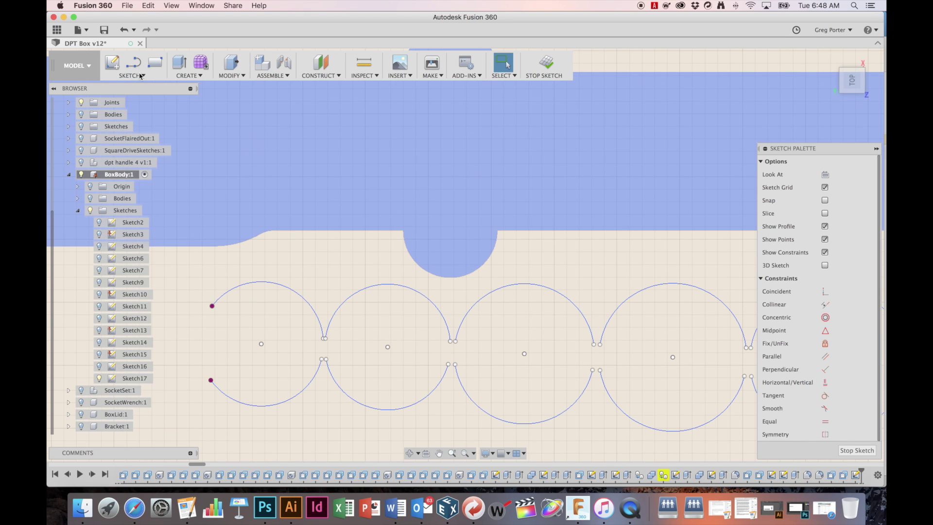
click(140, 76)
mouse_move(146, 118)
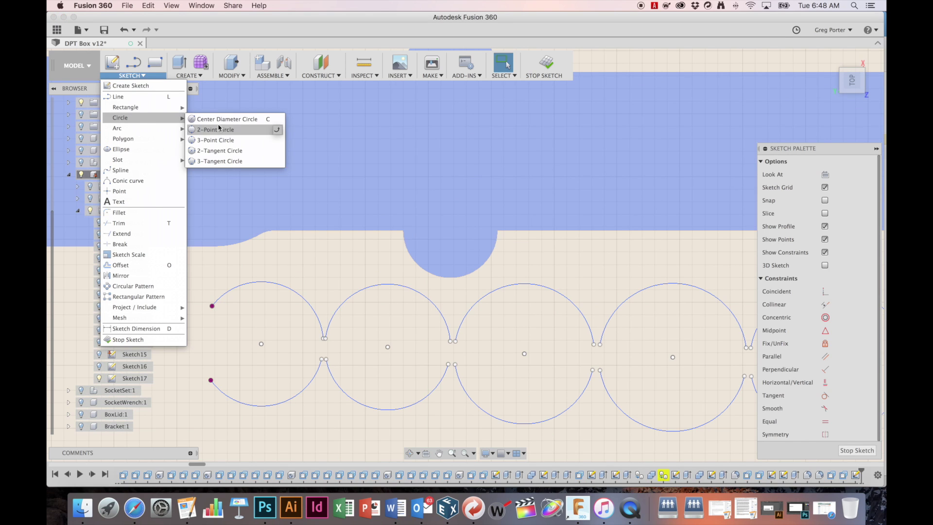
click(233, 151)
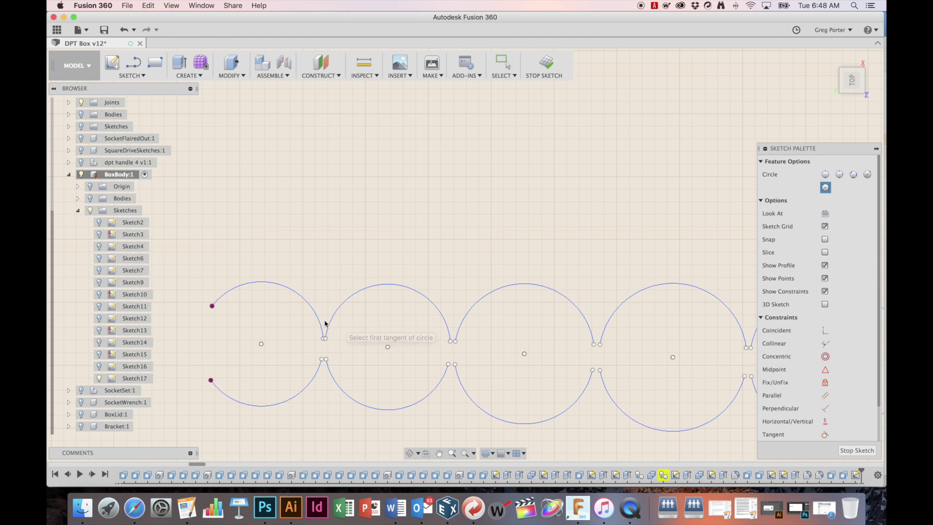
click(139, 74)
mouse_move(142, 118)
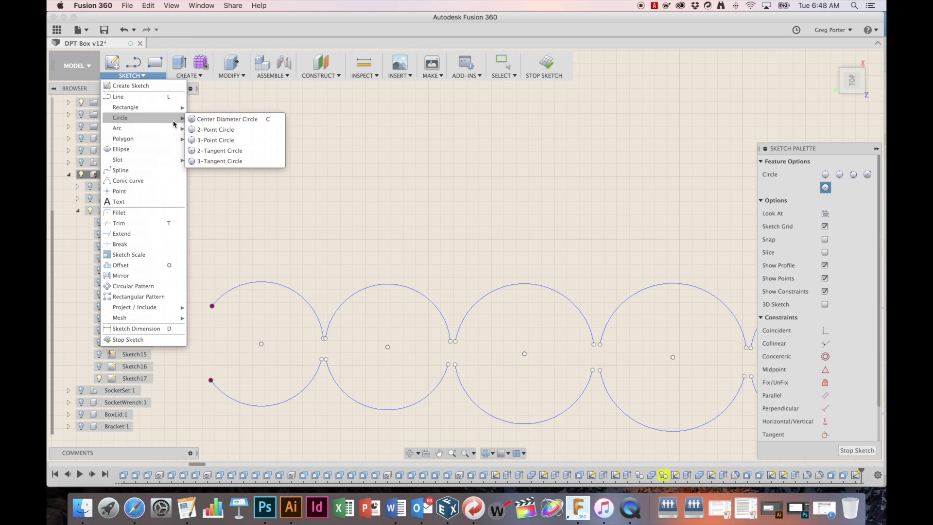
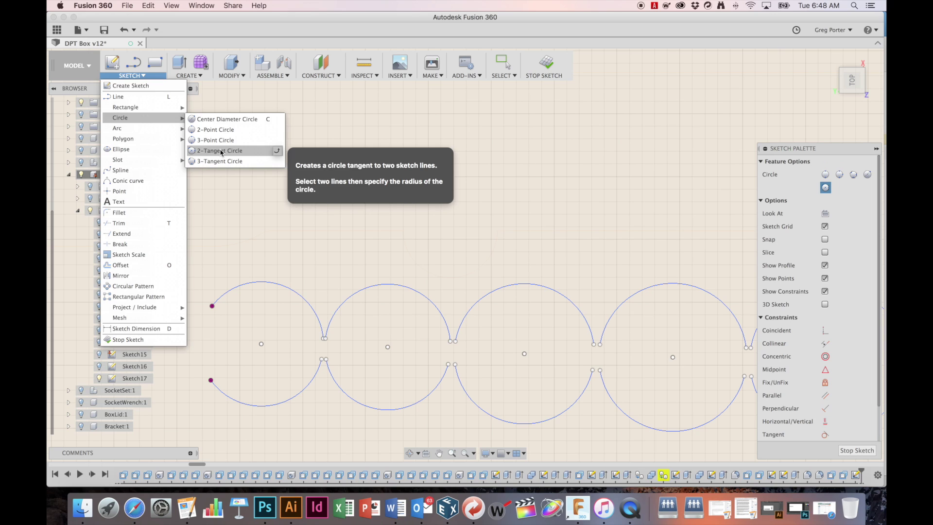
click(222, 153)
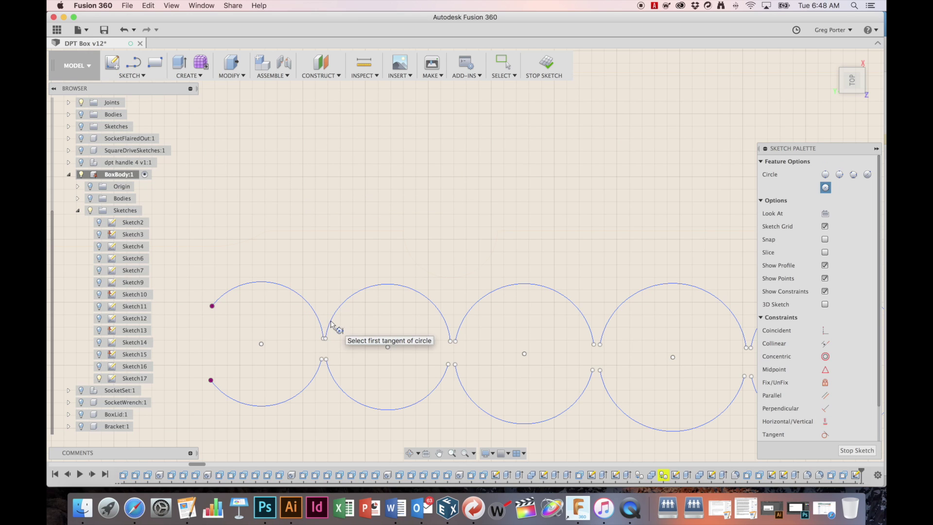
right_click(241, 202)
click(205, 205)
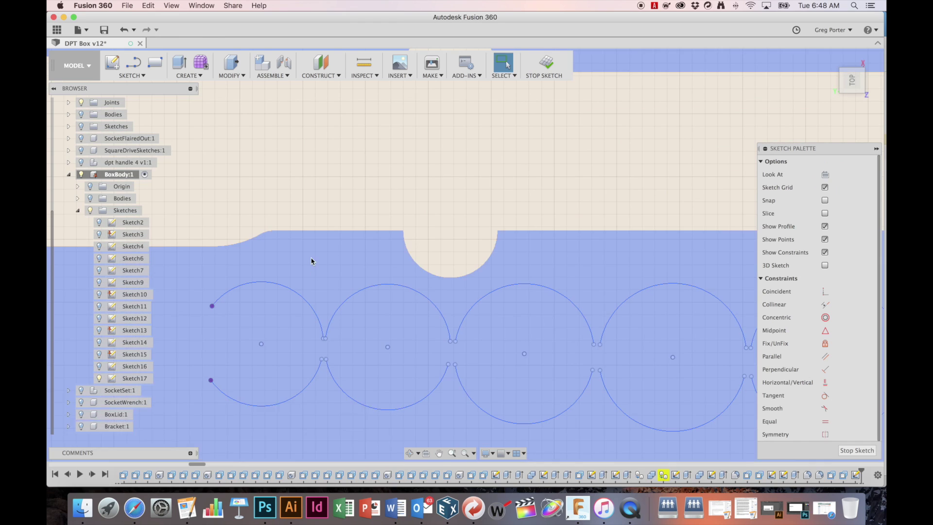
- Sketch a 0.25" diameter circle above the junction of the two smallest sockets and make it tangent to the 5/8" socket's upper arc
key(c)
click(308, 240)
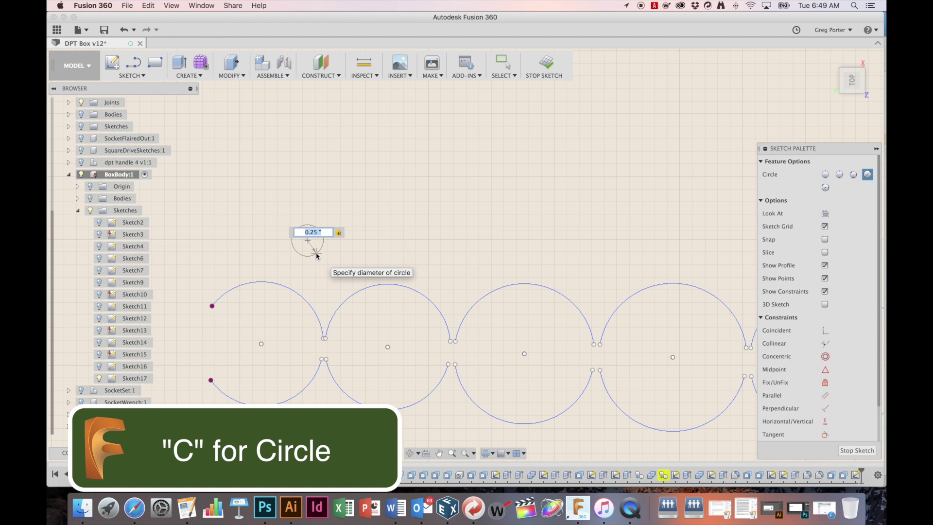
key(Return)
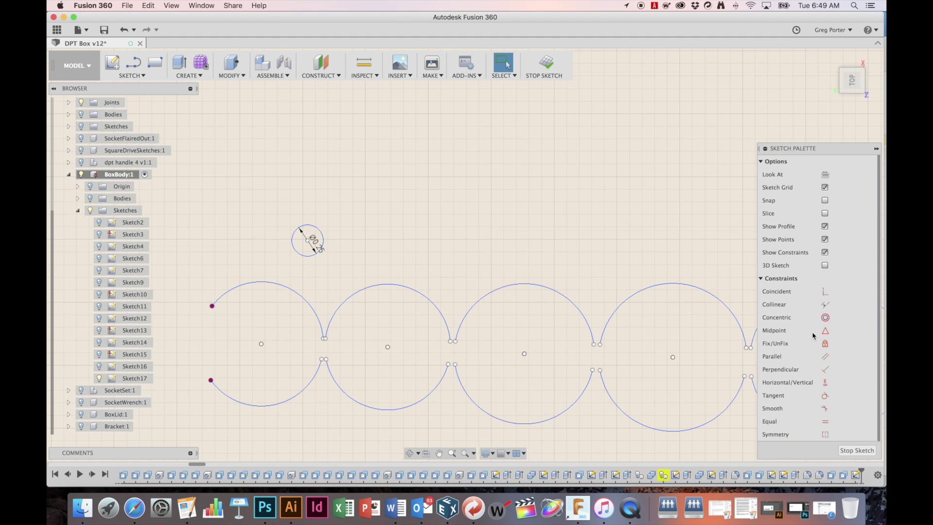
click(825, 396)
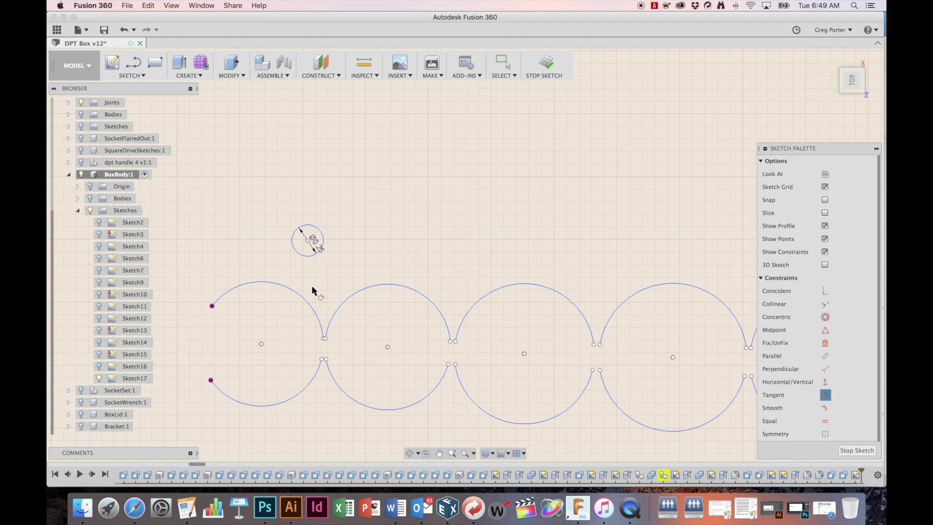
click(314, 313)
click(316, 248)
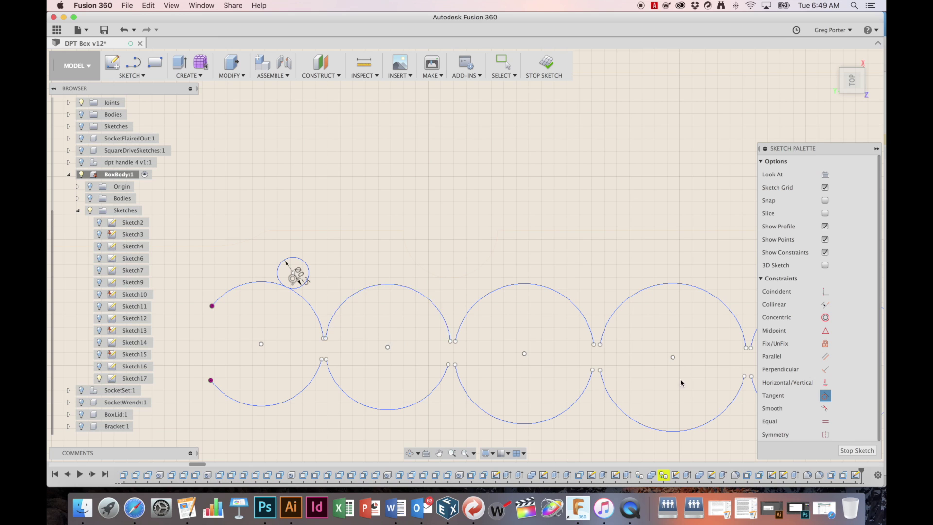
- Try to make the 0.25" circle tangent to the second socket's upper arc as well
click(334, 314)
click(307, 279)
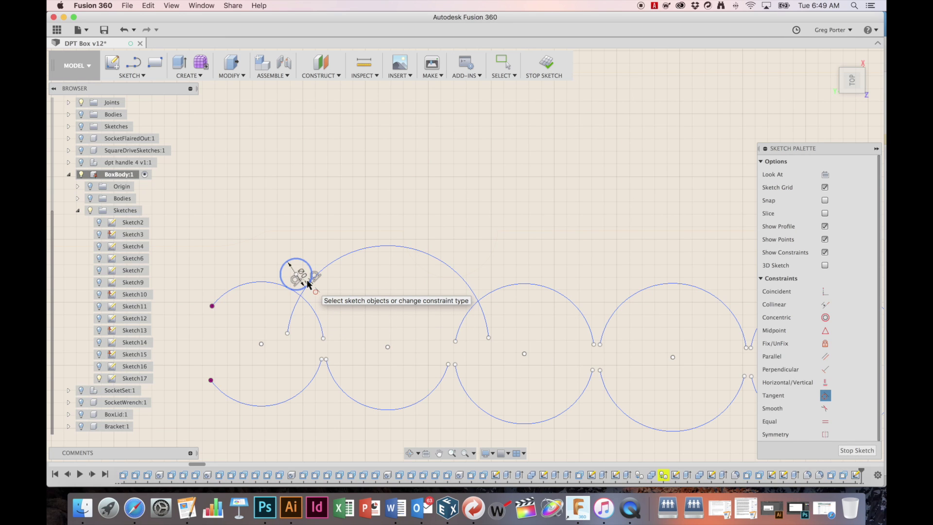
key(Escape)
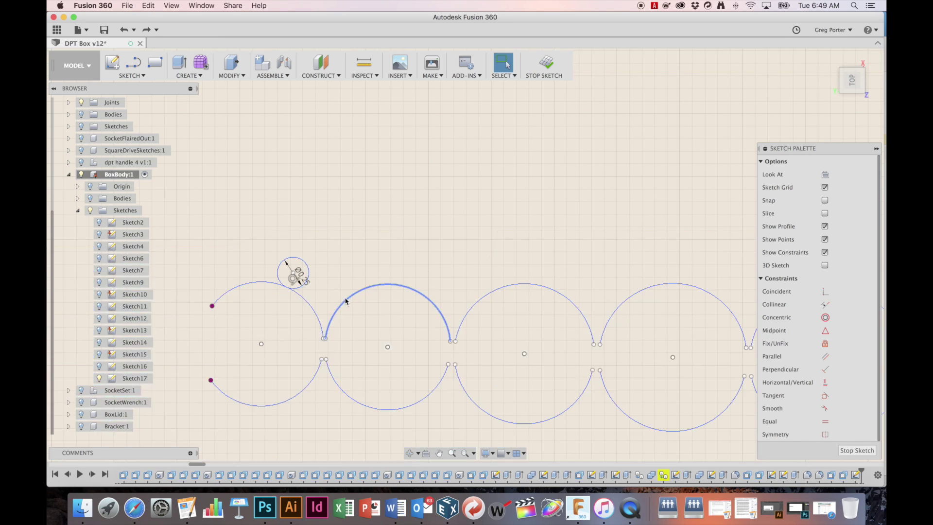
- Fix the second socket's upper arc in place
click(345, 305)
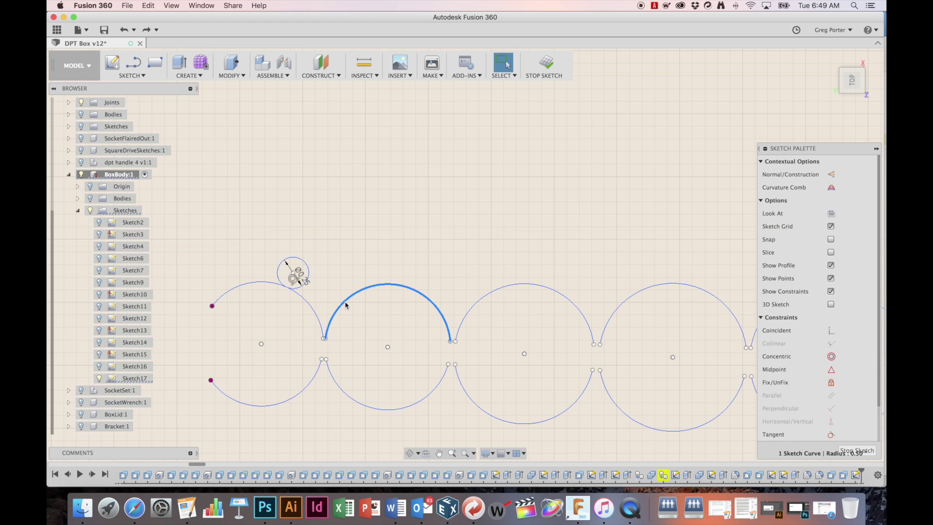
right_click(346, 305)
click(335, 384)
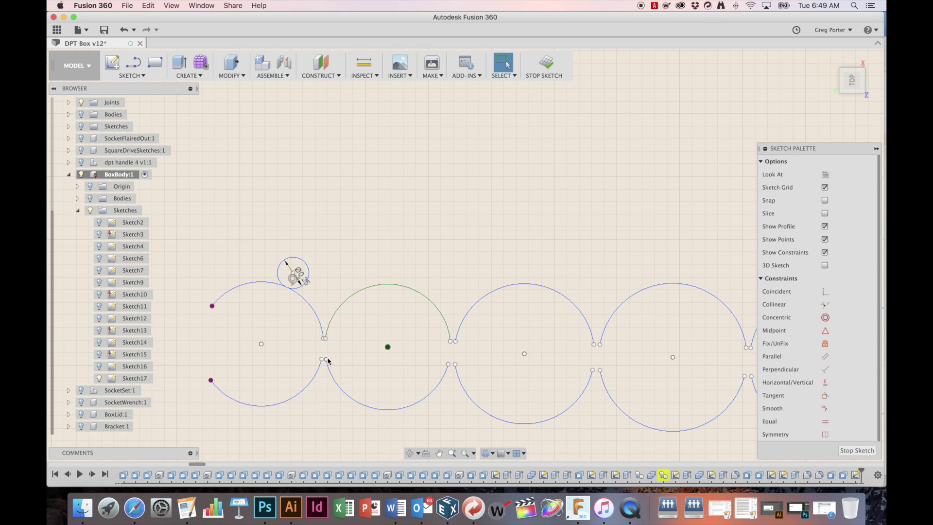
- Make the 0.25" circle tangent to the fixed arc and trim the excess curves, leaving a rounded transition between the first two sockets
click(824, 396)
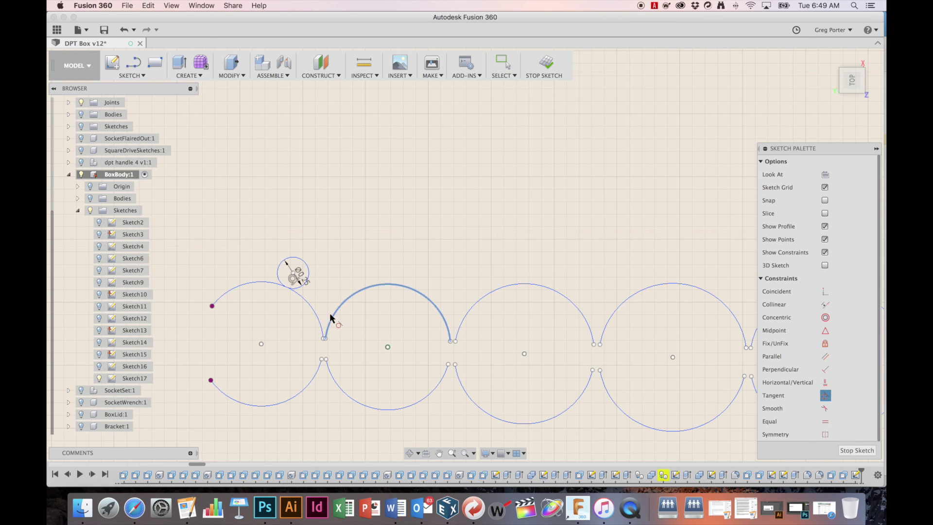
click(303, 283)
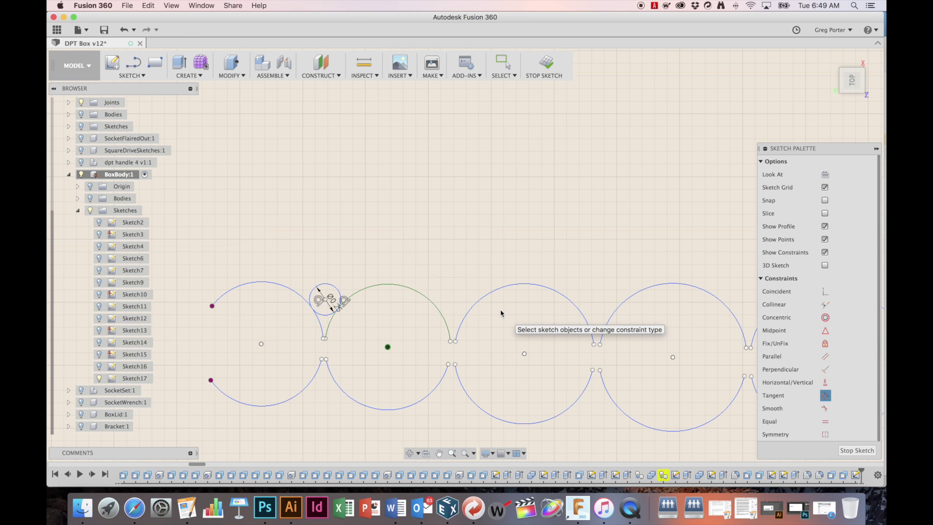
key(Escape)
click(320, 333)
click(318, 291)
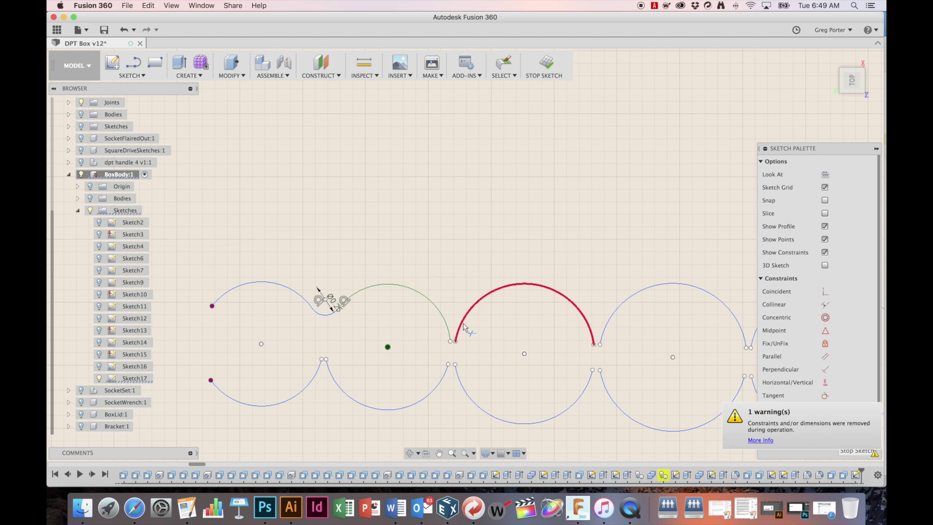
- Sketch a 0.25" diameter circle above the junction of the second and third sockets
click(132, 76)
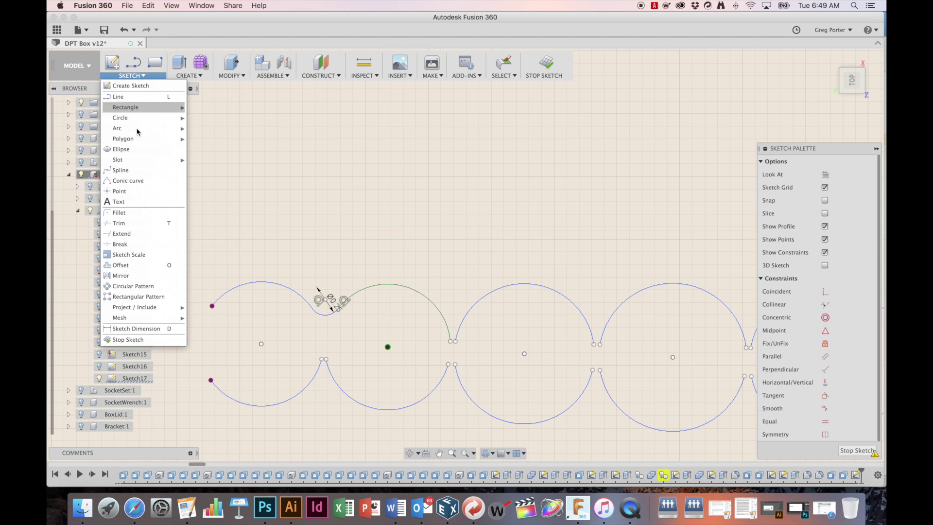
click(216, 118)
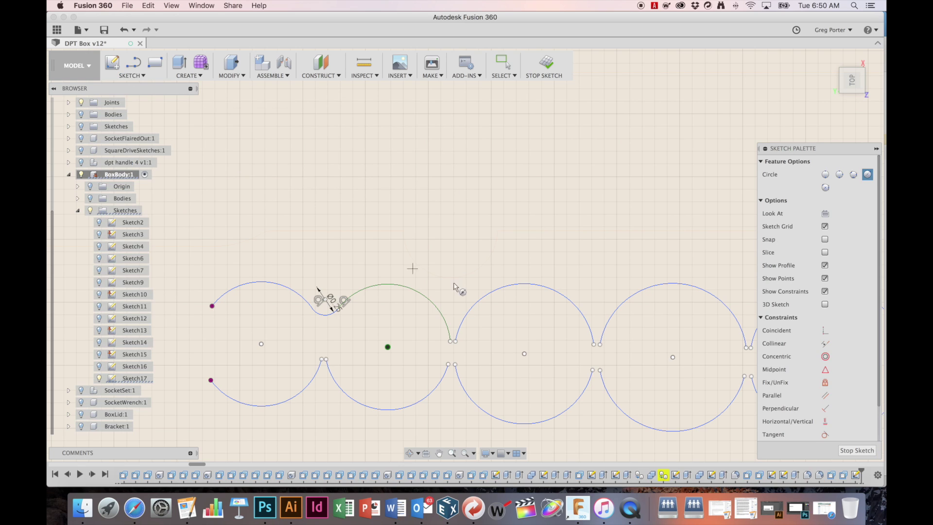
click(456, 289)
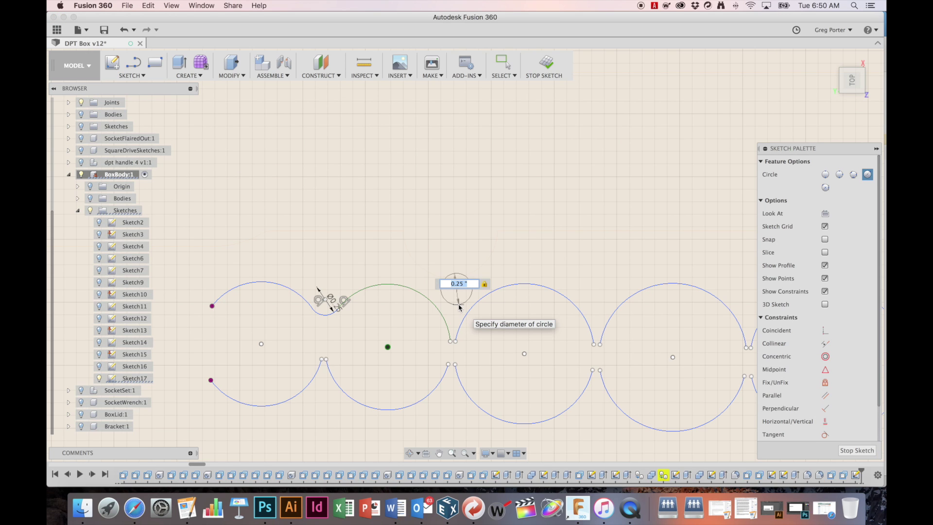
key(Return)
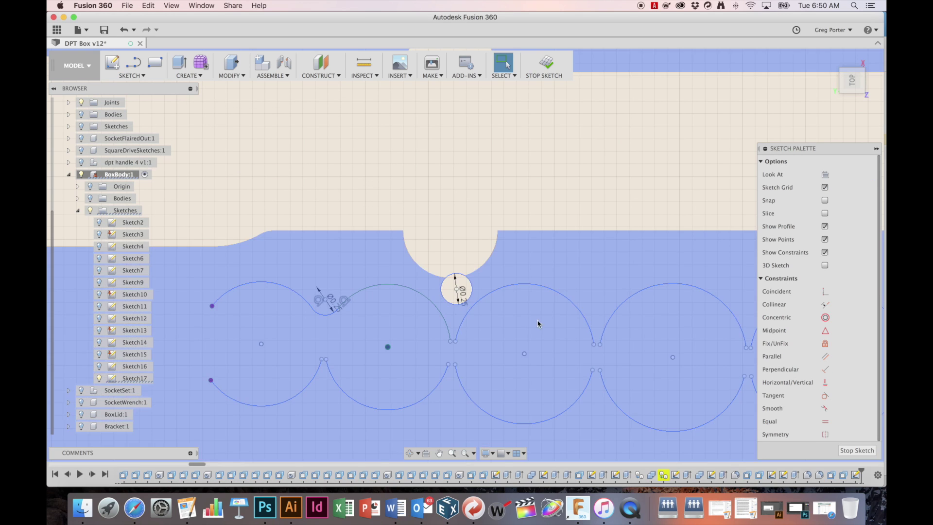
- Place copies of the 0.25" circle above the junctions of the third and fourth and the fourth and fifth sockets
click(445, 303)
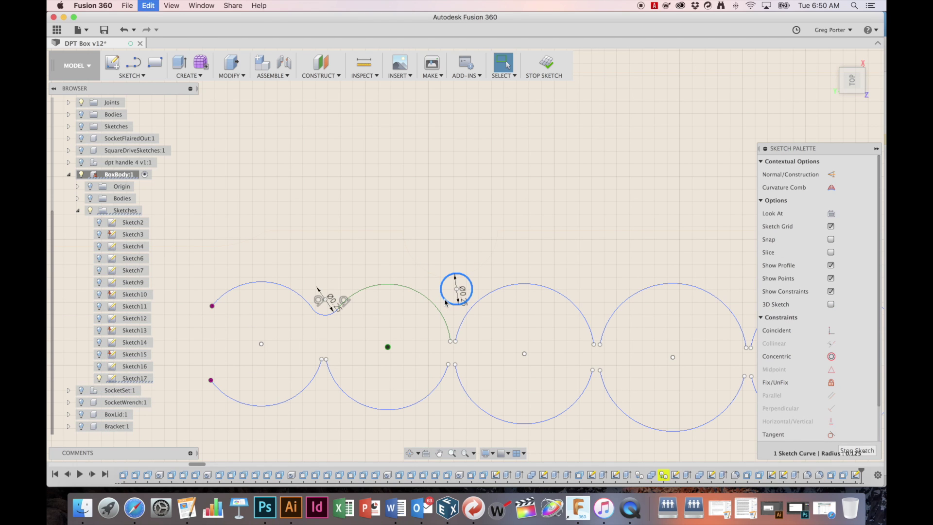
key(m)
drag(487, 288, 622, 288)
scroll(622, 288, right, 8)
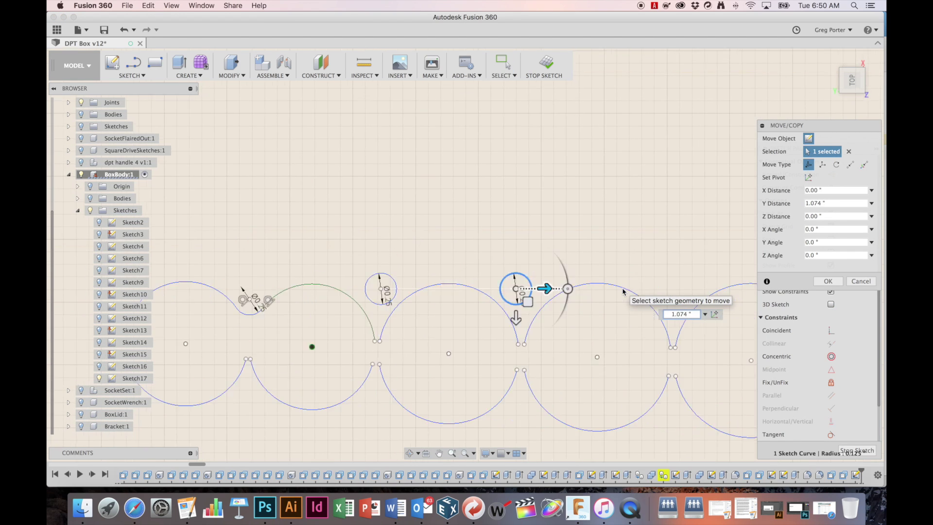
drag(432, 298, 582, 298)
key(Return)
key(super+v)
drag(292, 292, 435, 307)
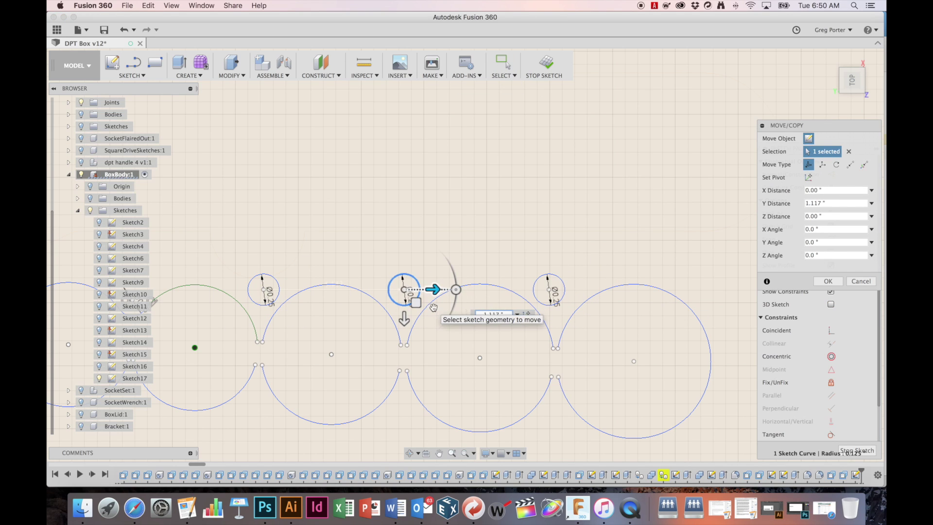
key(Return)
- Place copies of the 0.25" circle below the first two lower socket junctions
drag(410, 223, 280, 347)
key(Return)
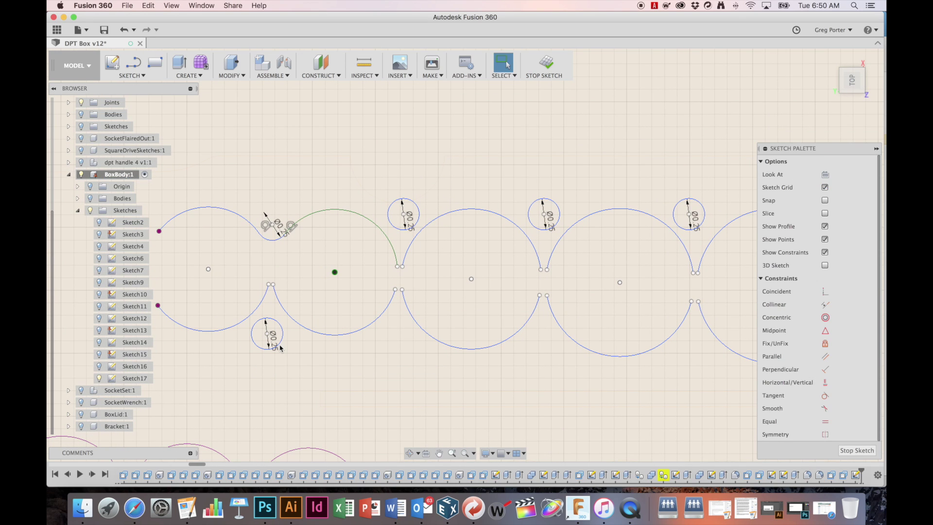
key(super+v)
drag(414, 228, 408, 350)
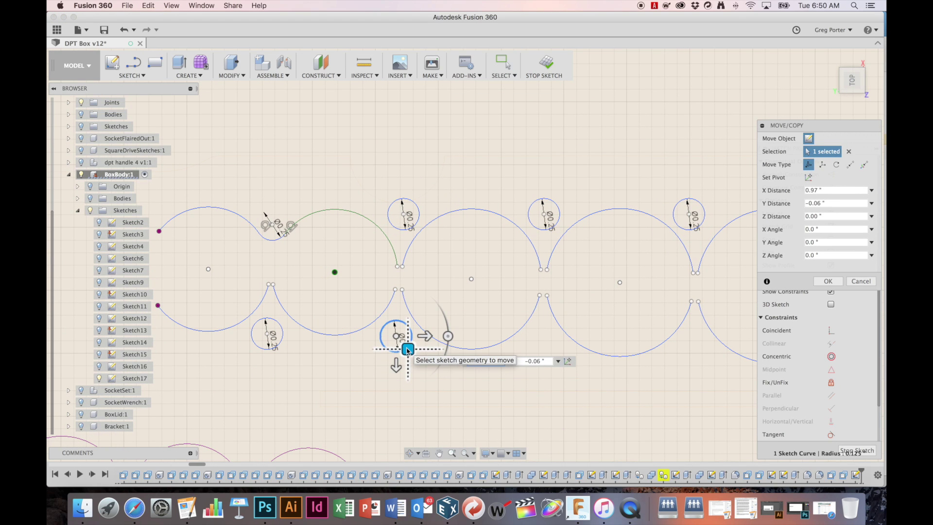
key(Return)
- Place two more copies of the 0.25" circle below the third and fourth lower socket junctions
key(super+v)
drag(414, 227, 551, 353)
scroll(551, 354, right, 5)
key(Return)
key(super+v)
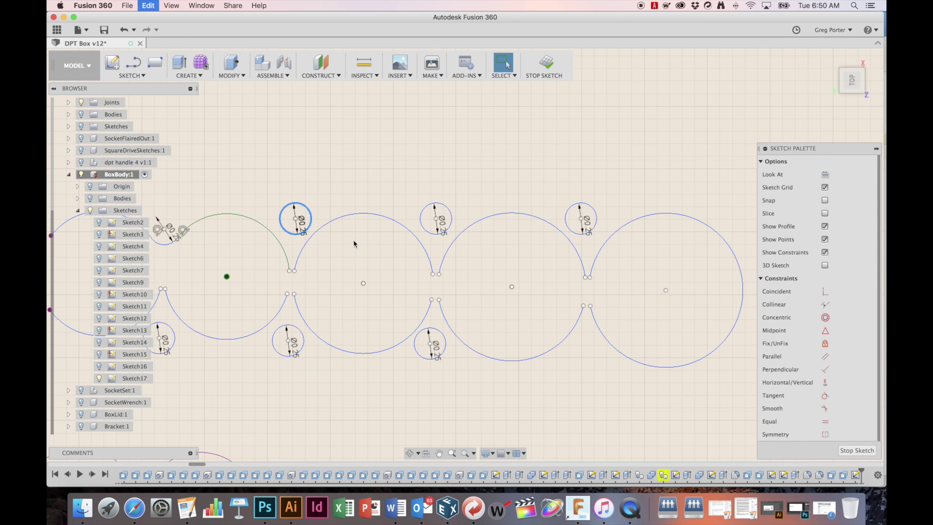
mouse_move(312, 235)
mouse_down()
mouse_move(528, 345)
mouse_move(596, 361)
mouse_up()
key(Return)
- Make the circle above the second and third sockets' junction tangent to the second socket's upper arc
scroll(430, 316, left, 5)
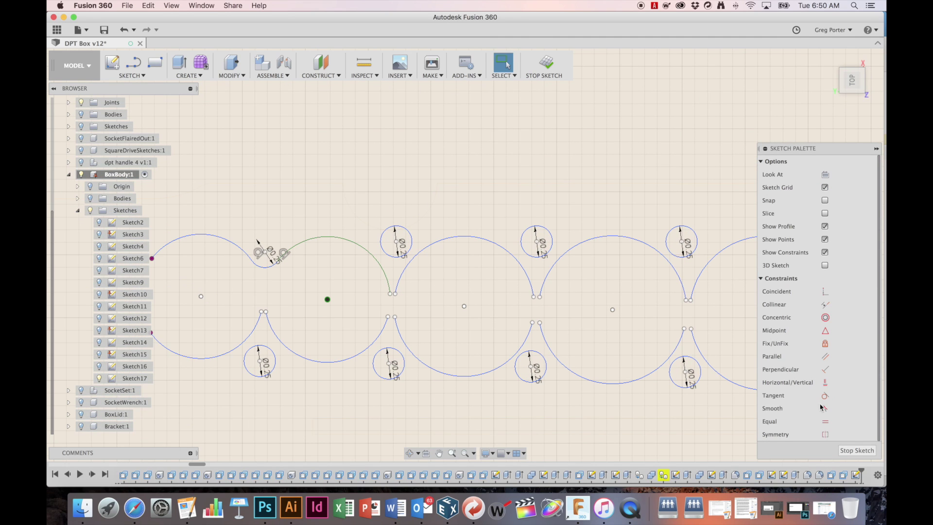
click(825, 395)
click(387, 255)
click(384, 271)
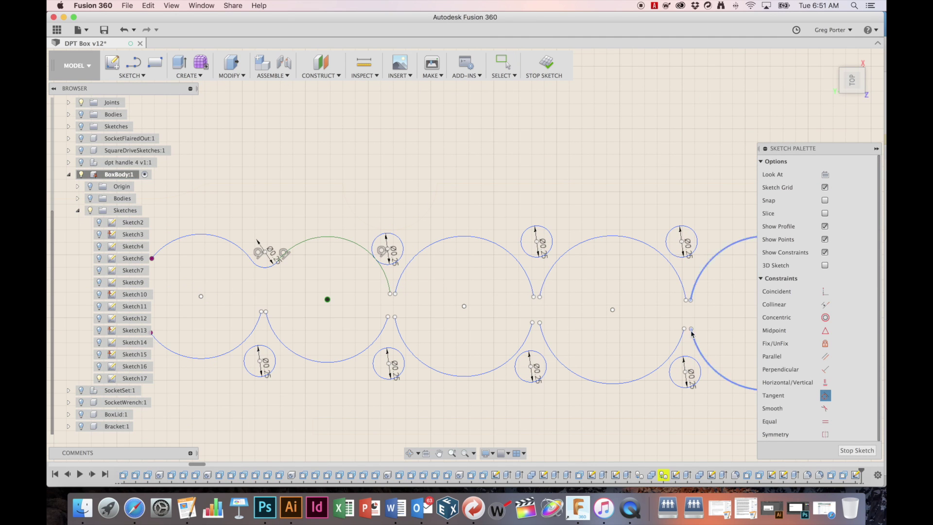
- Try to make the same circle tangent to the third socket's upper arc, and undo the attempt
click(407, 260)
key(Escape)
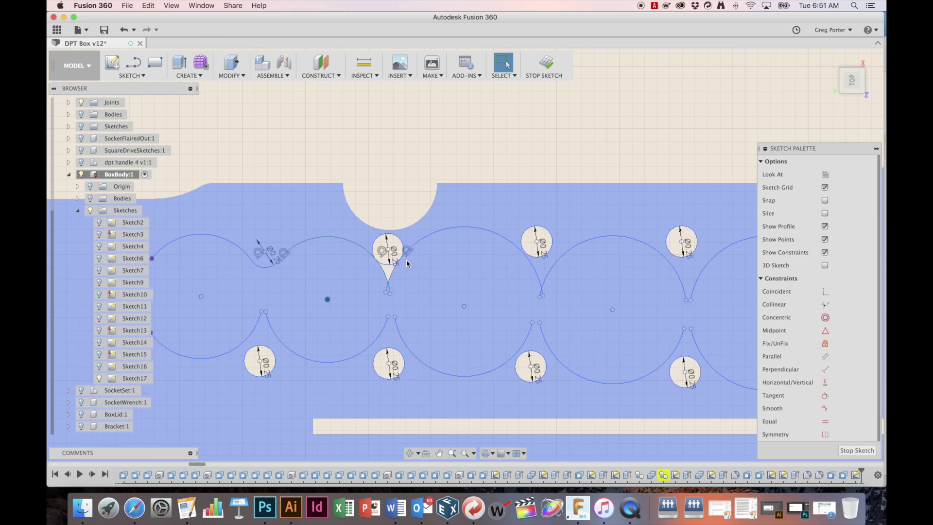
key(super+z)
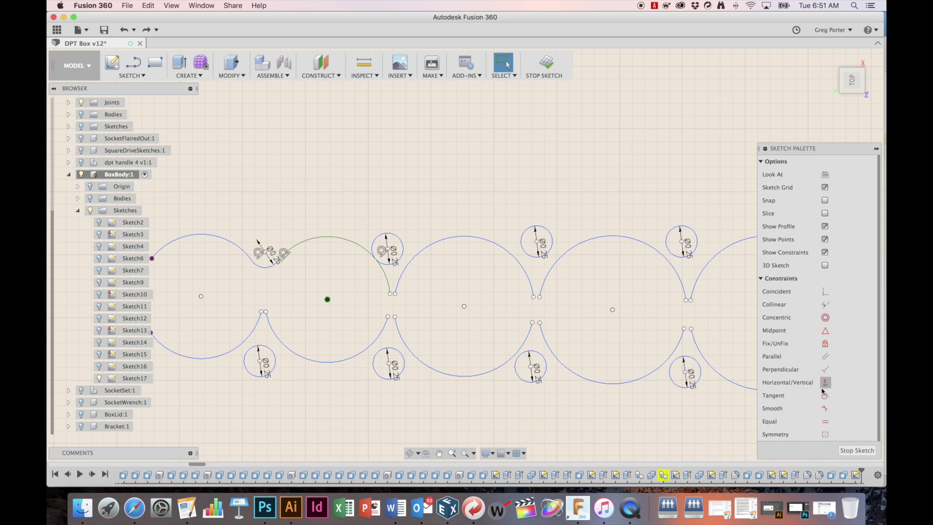
click(402, 270)
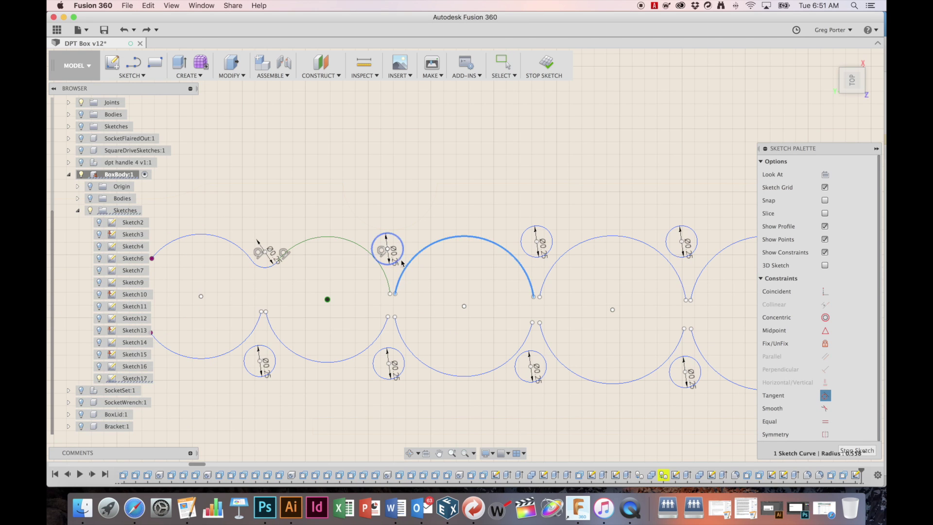
click(401, 260)
key(Escape)
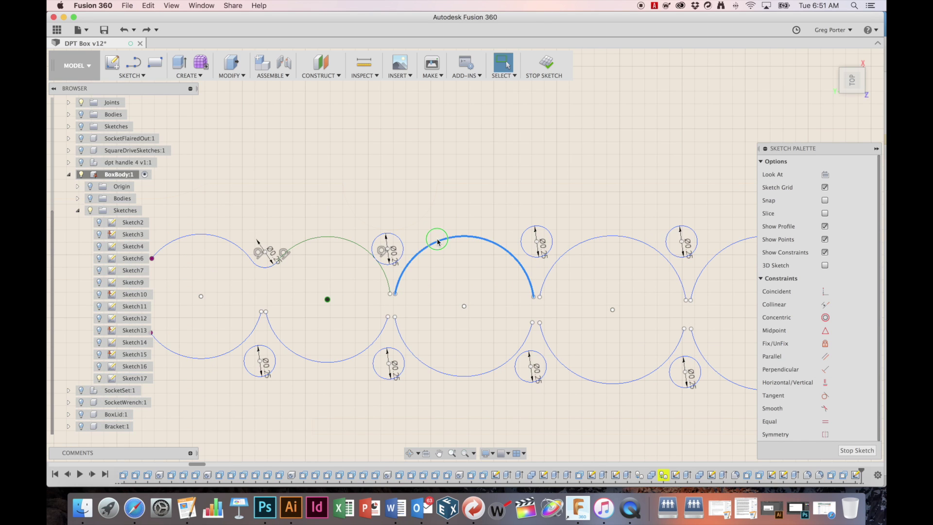
- Fix the upper arcs of the third and fourth sockets and the large fifth socket's arc in place
right_click(432, 238)
click(419, 323)
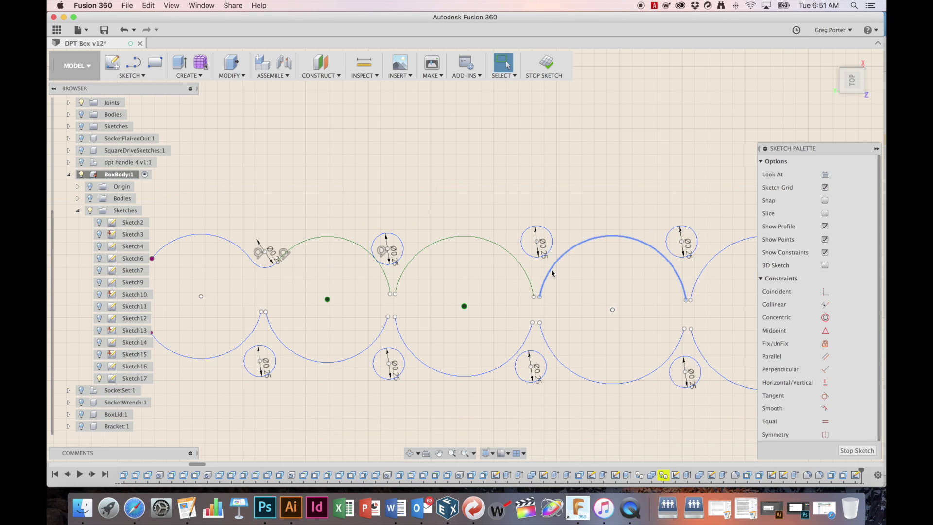
right_click(551, 271)
click(543, 353)
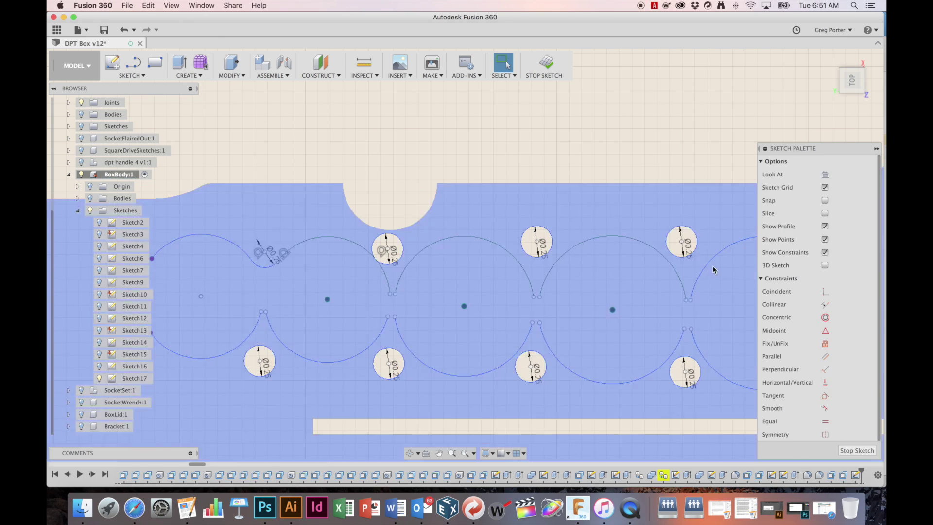
right_click(708, 270)
click(690, 350)
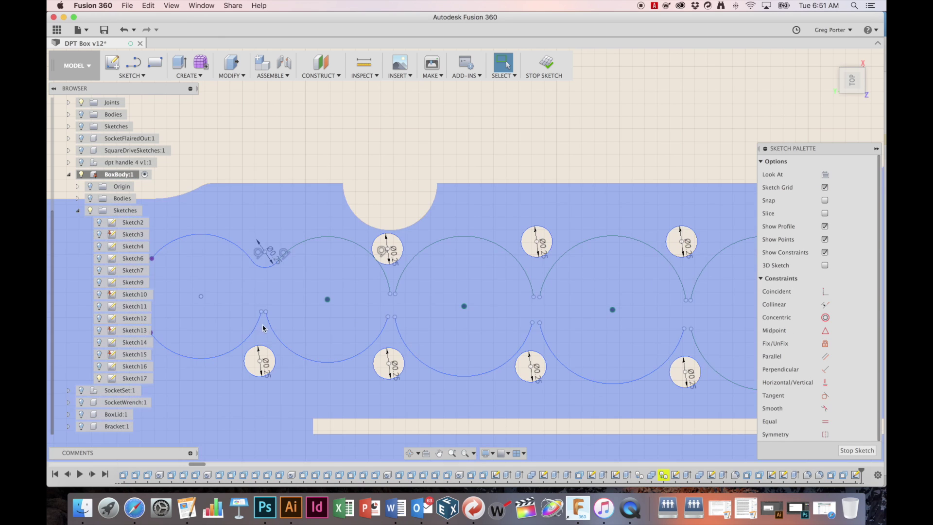
- Fix the lower arcs of the first four sockets in place
click(254, 329)
shift+click(273, 330)
shift+click(406, 346)
shift+click(544, 353)
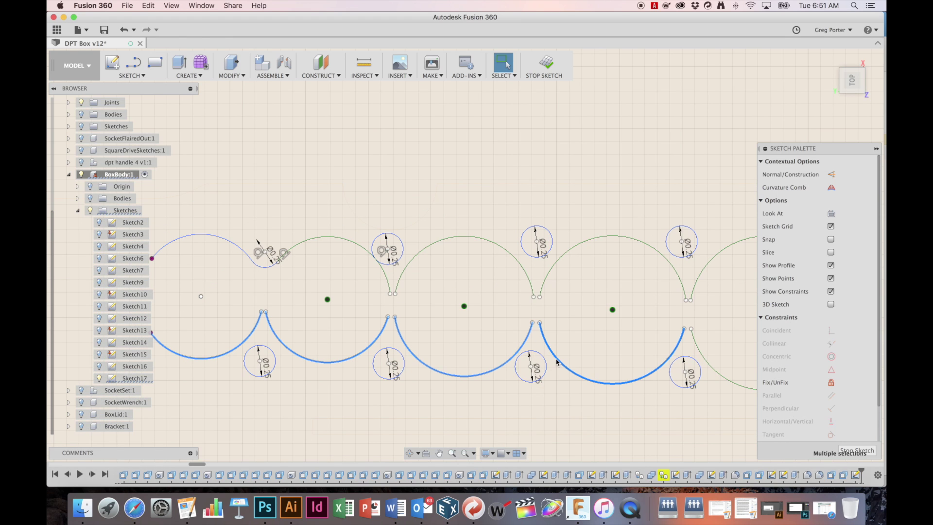
right_click(556, 360)
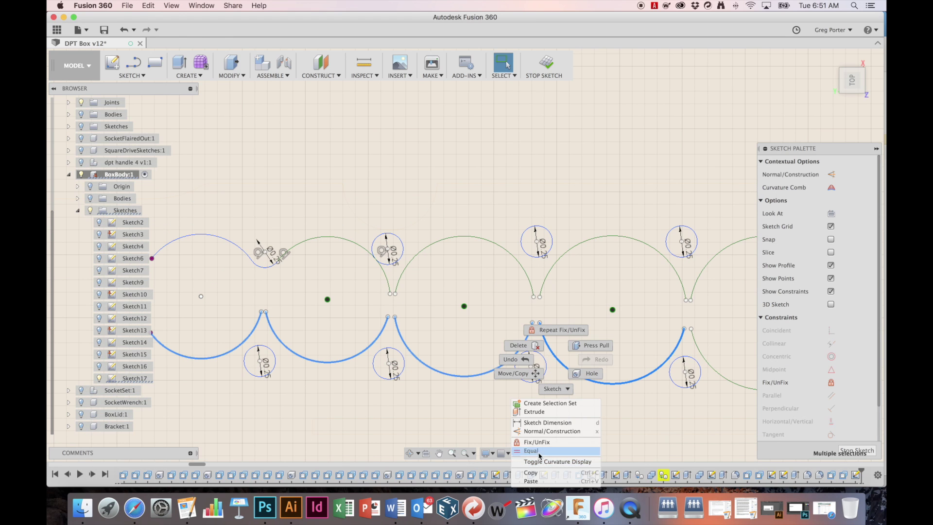
click(539, 451)
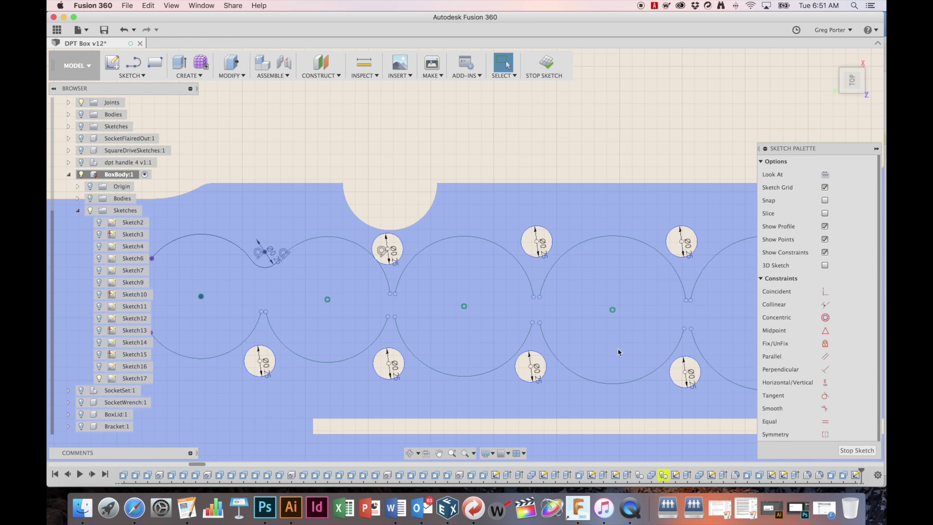
- Make the three upper 0.25" circles tangent to the fixed socket arcs on both sides
click(823, 398)
click(399, 272)
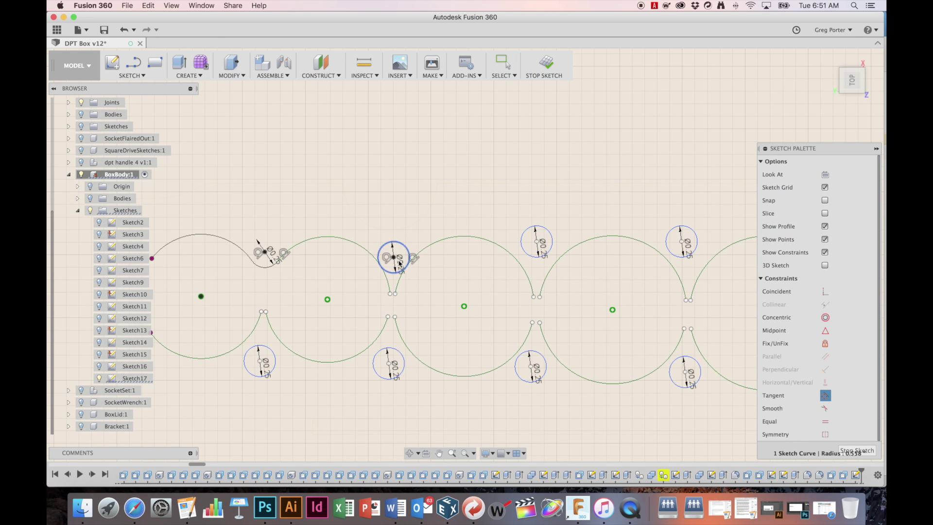
click(529, 257)
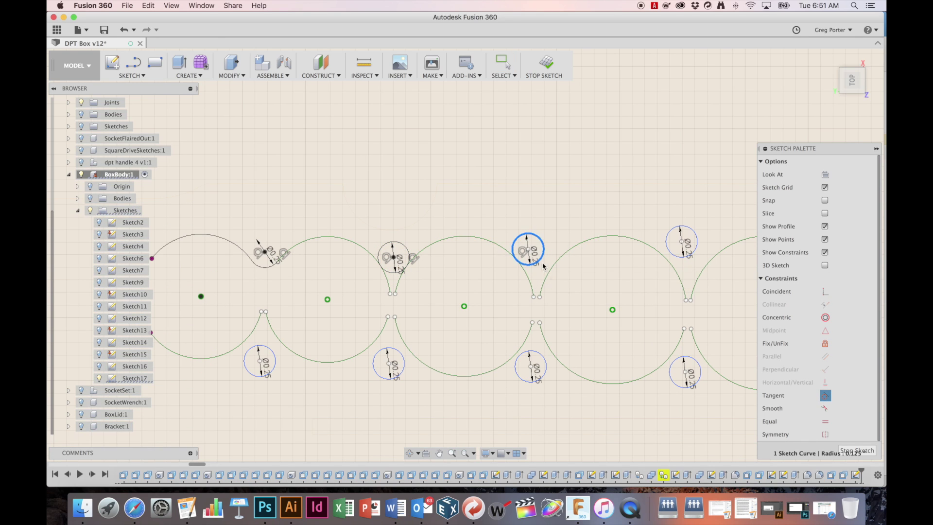
click(549, 273)
click(694, 249)
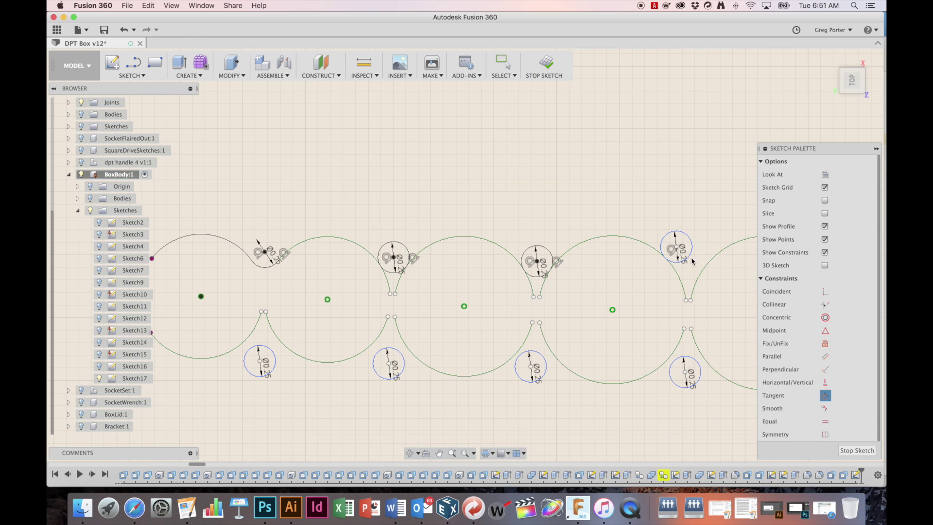
click(700, 274)
- Make the lower circles at the fourth-fifth and third-fourth socket junctions tangent to both neighbouring arcs
click(695, 361)
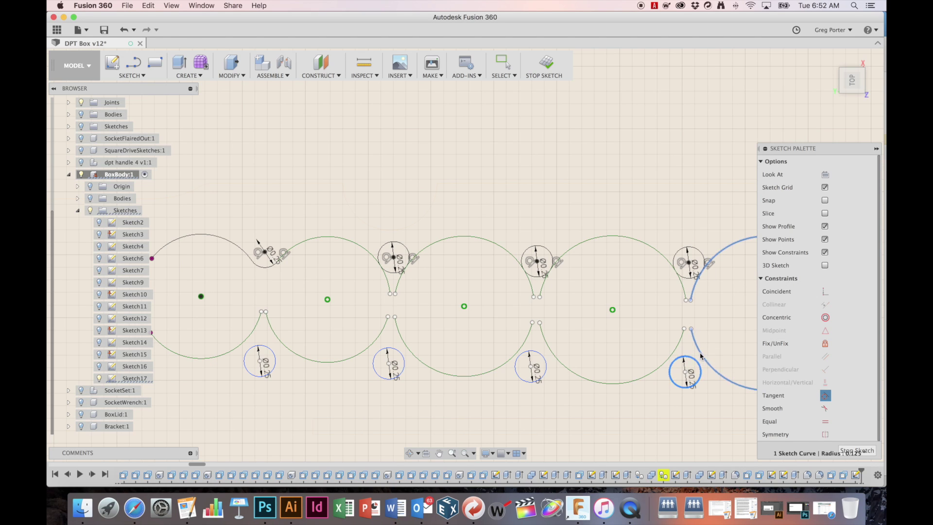
click(703, 355)
click(678, 360)
click(672, 354)
click(545, 364)
click(554, 358)
click(523, 359)
click(517, 355)
- Make the lower circles at the second-third and first-second socket junctions tangent to both neighbouring arcs
click(403, 361)
click(410, 351)
click(384, 347)
click(377, 338)
click(271, 351)
click(281, 341)
click(253, 348)
click(250, 340)
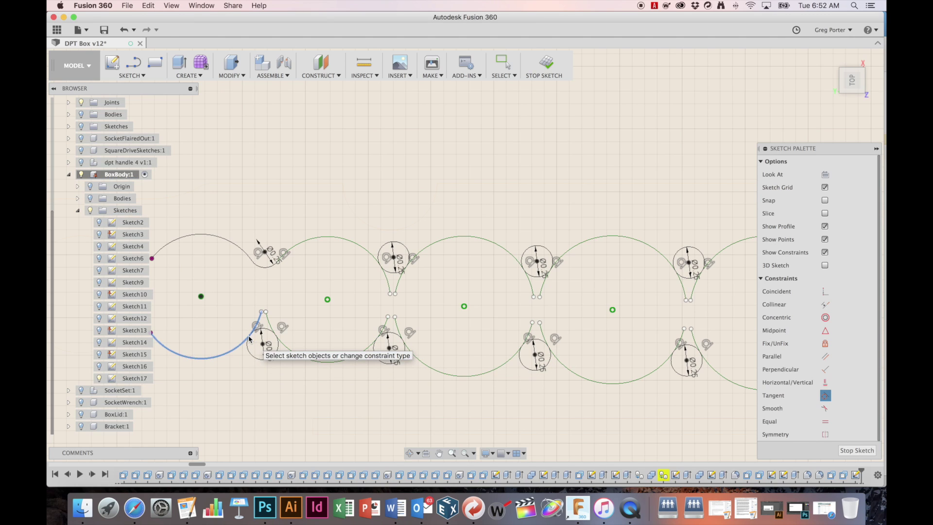
- Trim the excess arc ends and circle portions at the first two lower junctions into rounded transitions
click(258, 320)
click(269, 319)
click(277, 345)
click(386, 324)
click(397, 326)
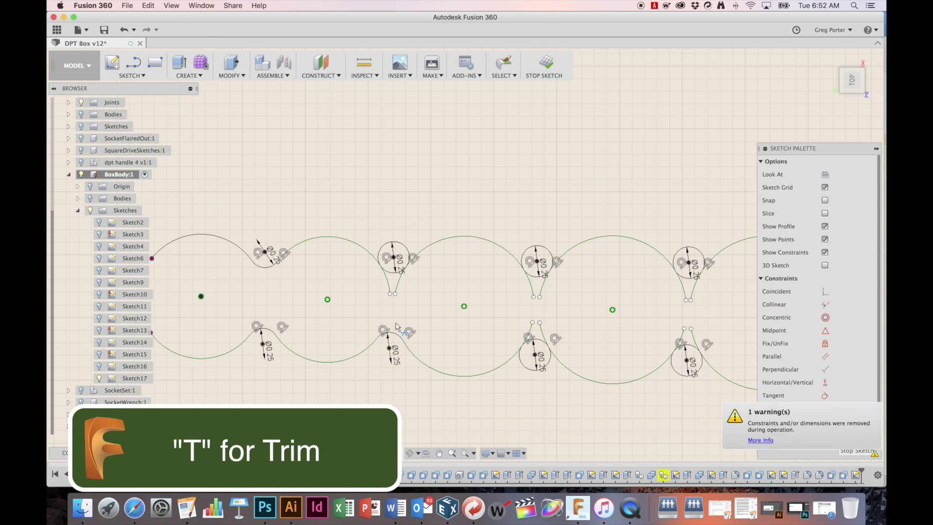
- Trim the excess arc ends and circle portions at the third and fourth lower junctions into rounded transitions
click(529, 330)
click(542, 334)
click(548, 360)
scroll(548, 360, right, 5)
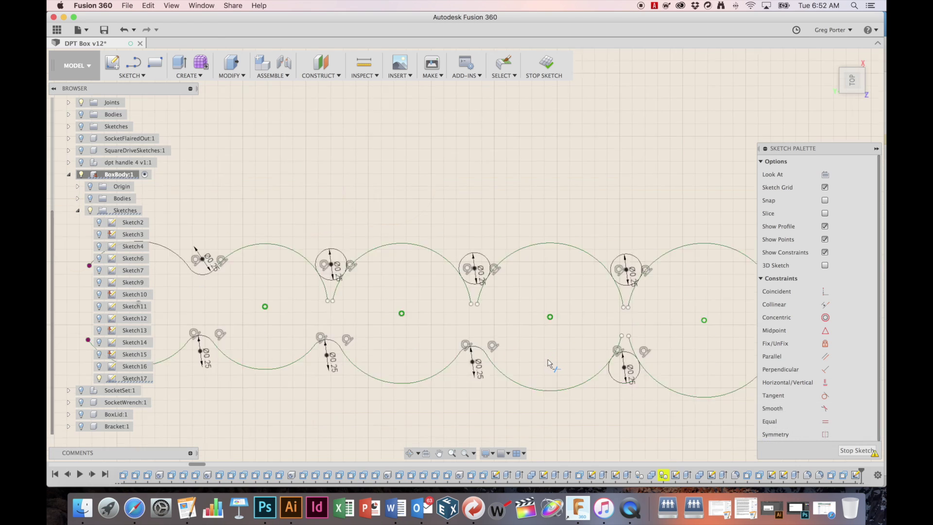
scroll(548, 360, up, 2)
click(550, 365)
click(562, 374)
click(558, 405)
- Trim the excess arc ends and circle portions at the three remaining upper junctions, leaving rounded transitions
click(555, 307)
click(564, 303)
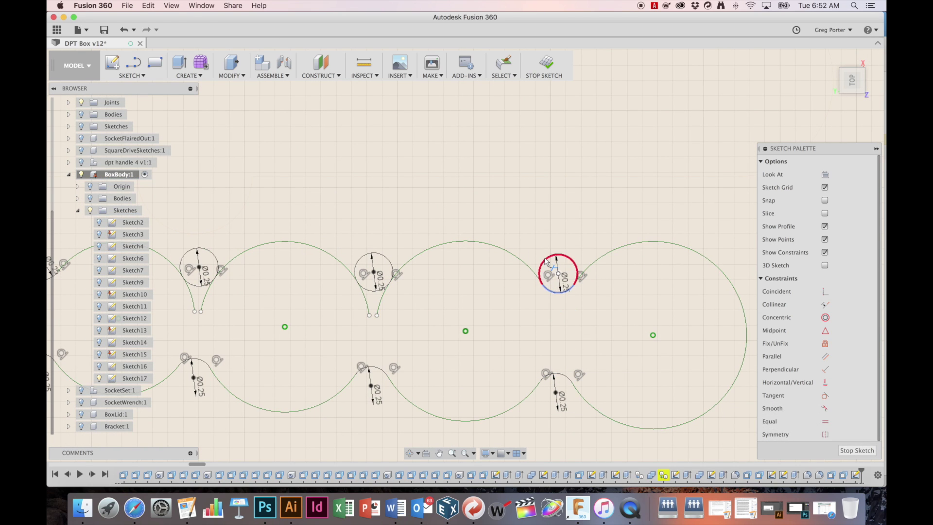
click(391, 264)
click(381, 300)
click(366, 301)
scroll(367, 301, left, 5)
scroll(367, 300, down, 2)
click(426, 298)
- Close the channel outline with a line between the smallest socket's two open arc endpoints and finish the sketch
scroll(347, 254, down, 3)
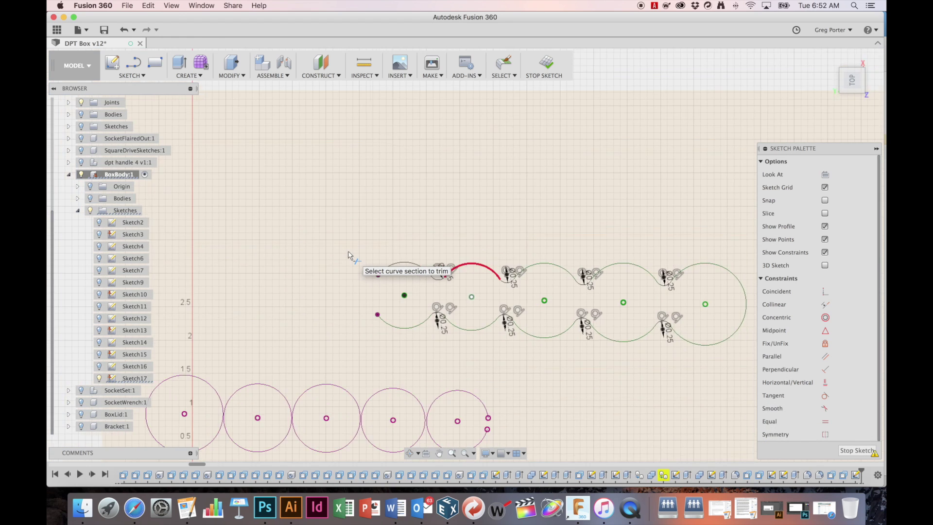
scroll(350, 257, right, 5)
scroll(350, 258, down, 3)
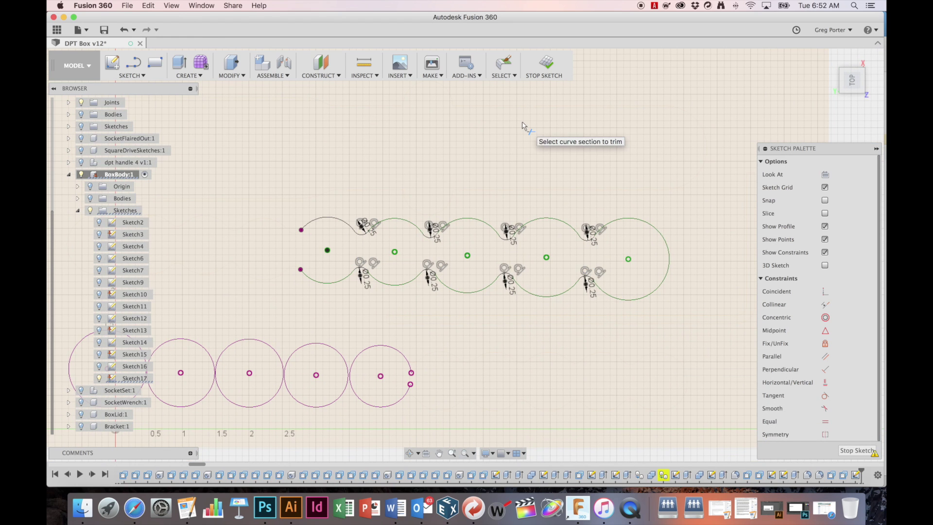
key(l)
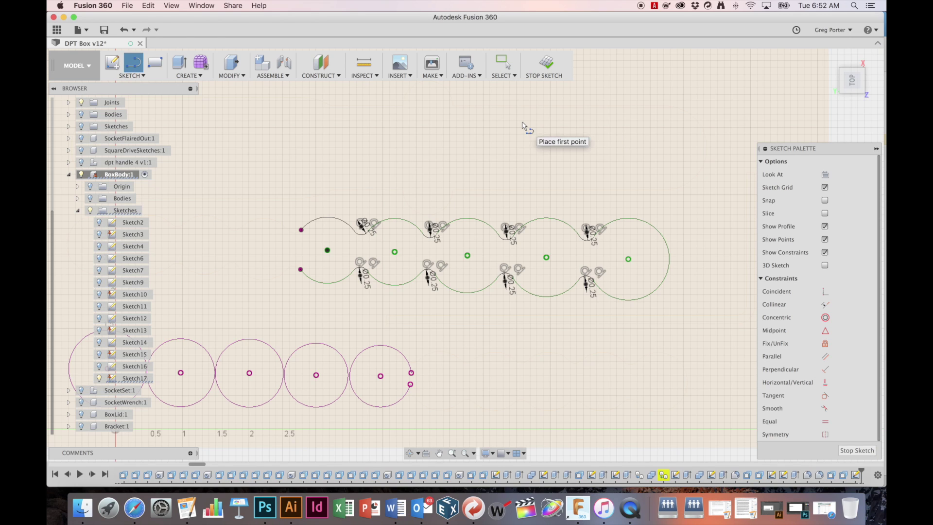
click(301, 230)
click(301, 270)
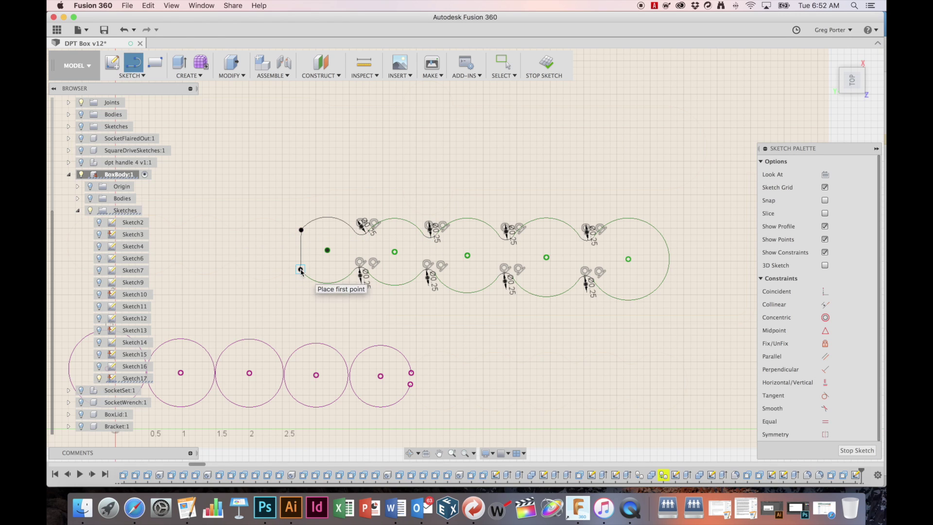
click(542, 74)
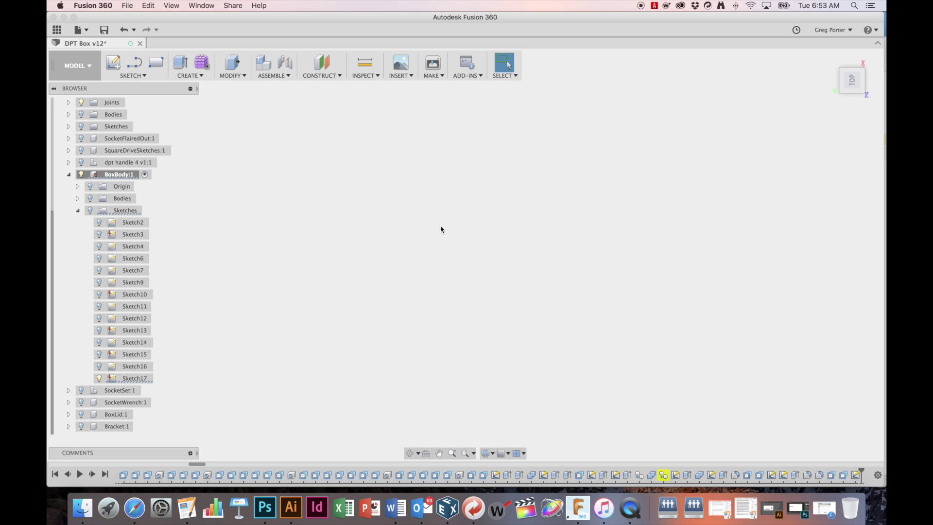
- Open Sketch17 of the BoxBody component for editing
click(111, 377)
click(358, 342)
click(110, 377)
double_click(111, 377)
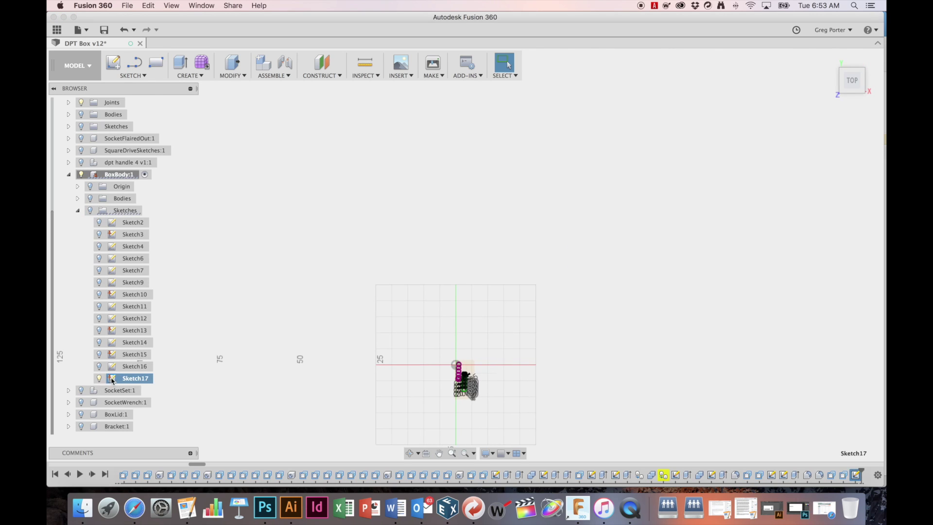
click(868, 57)
scroll(573, 258, up, 10)
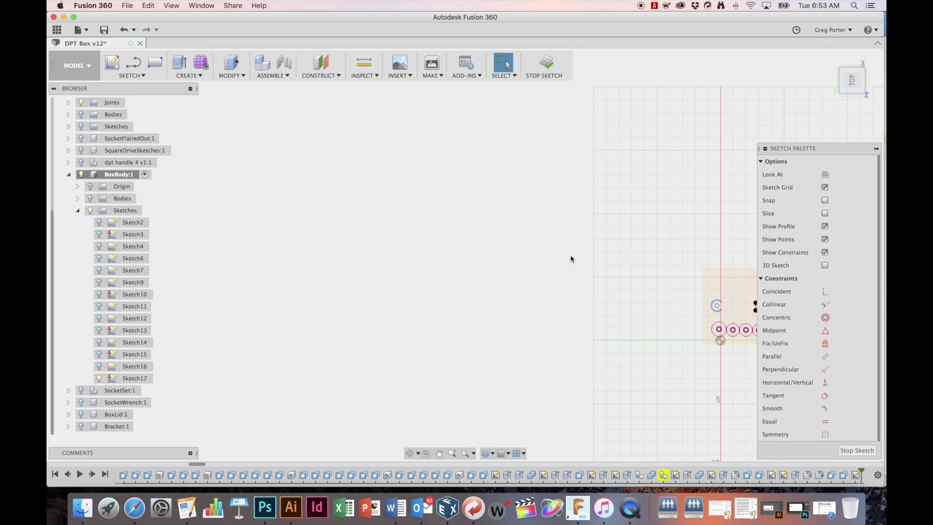
- Break the projection links of the five large socket circles in the lower row
middle_drag(570, 258, 394, 220)
scroll(495, 256, up, 4)
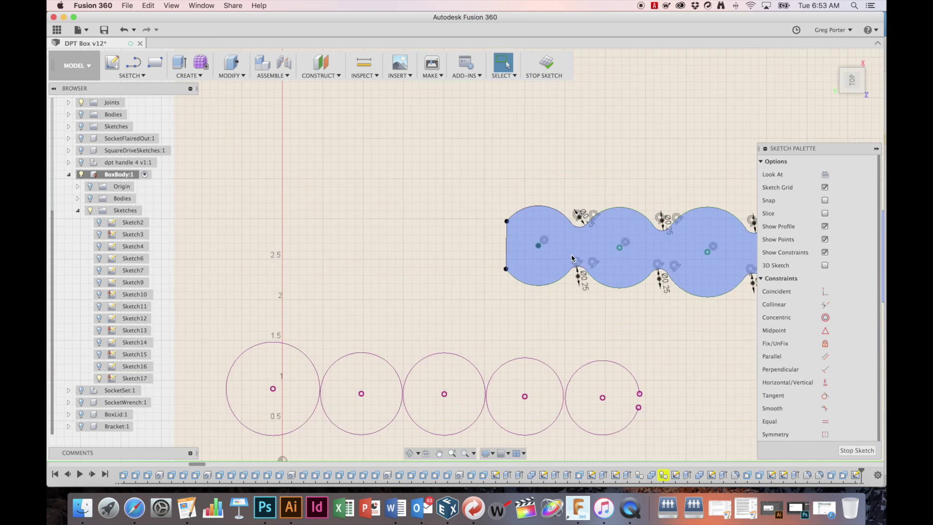
middle_drag(496, 256, 433, 202)
click(256, 316)
click(269, 313)
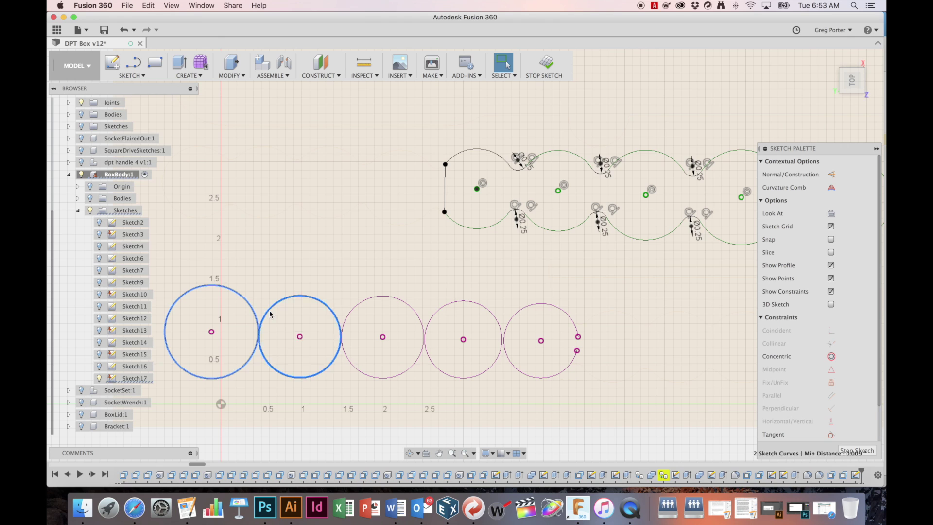
click(352, 308)
click(512, 316)
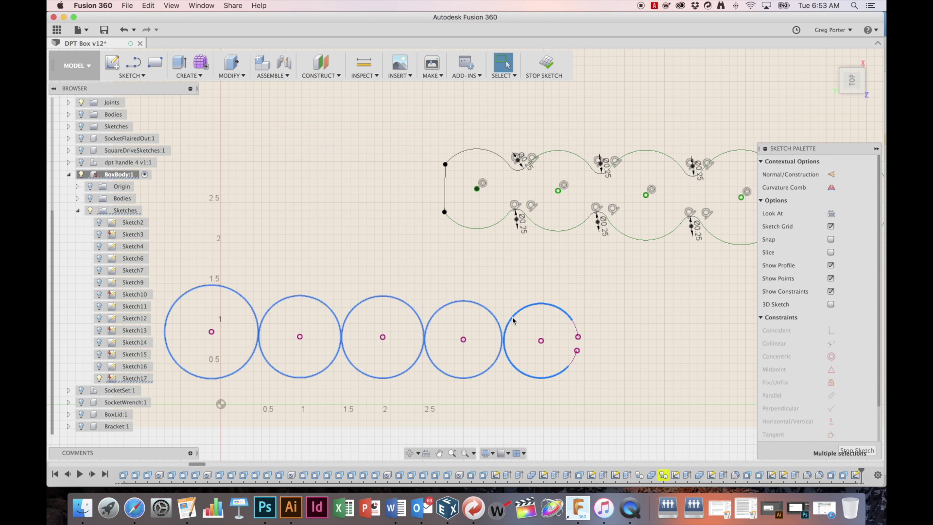
right_click(512, 320)
click(500, 389)
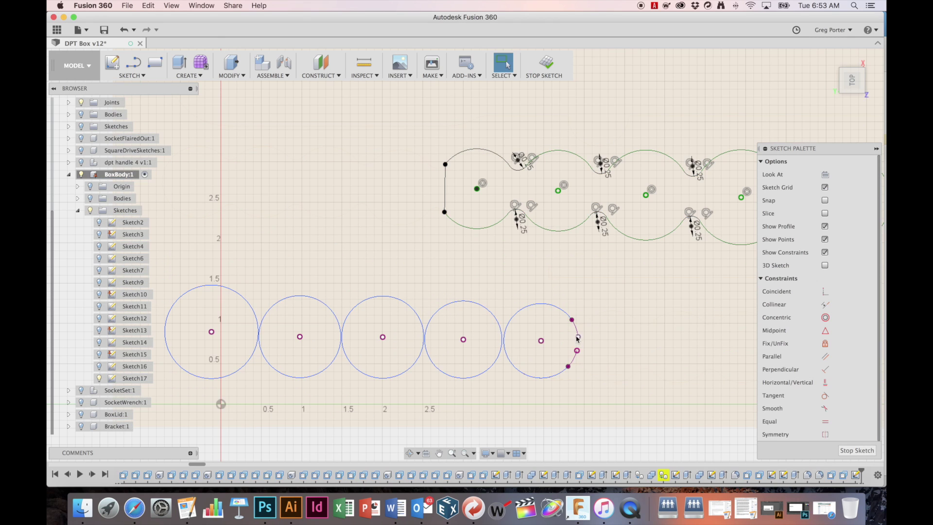
- Delete the short projected arc segments and their points on the smallest socket circle's side facing the existing channel
click(577, 334)
click(463, 340)
click(383, 337)
click(300, 336)
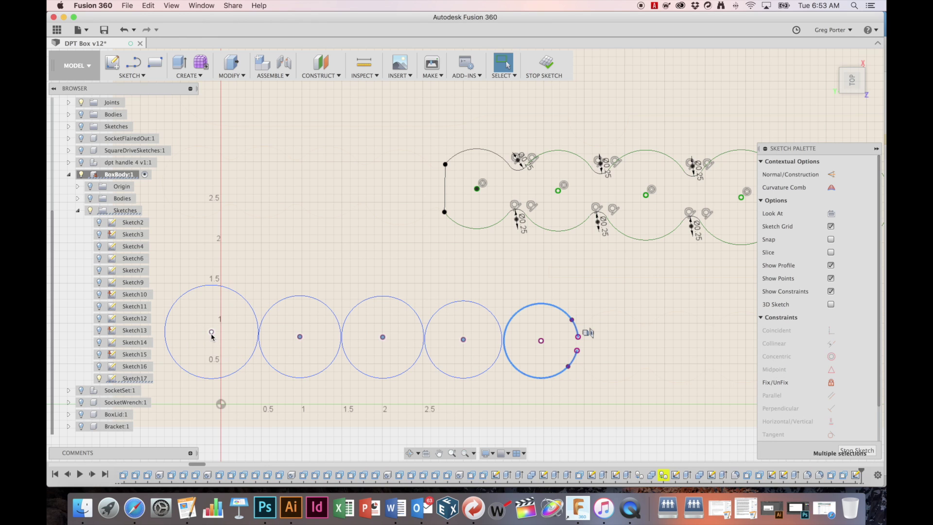
key(Delete)
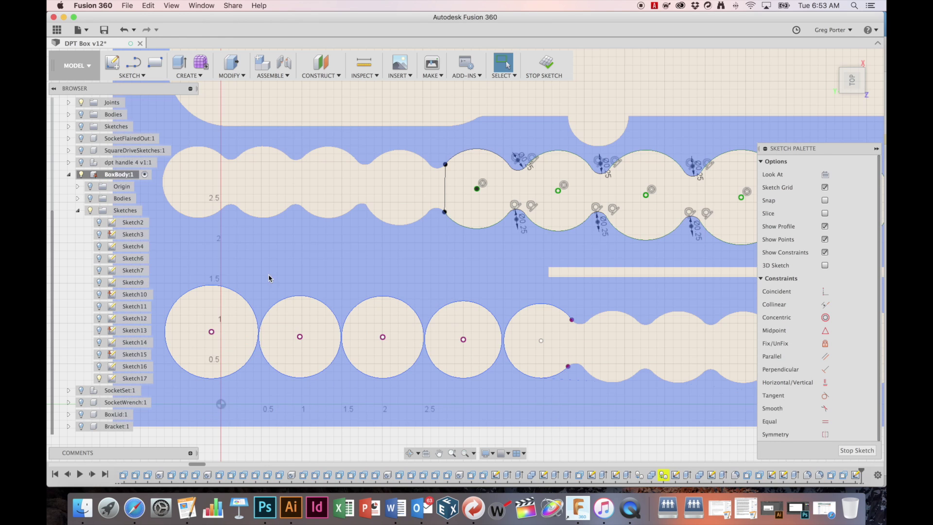
- Draw a 0.25" diameter circle above the junction between the two largest circles of the lower socket row
key(c)
click(254, 282)
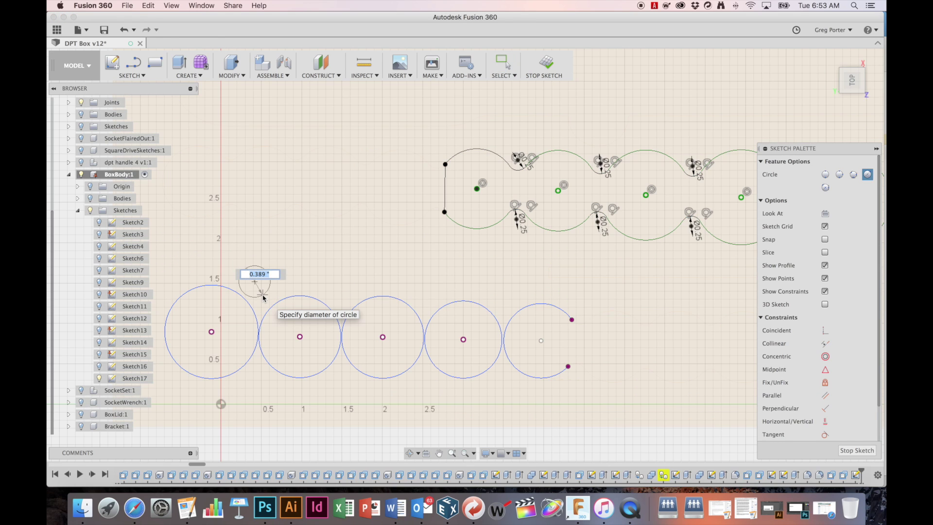
key(Return)
key(Escape)
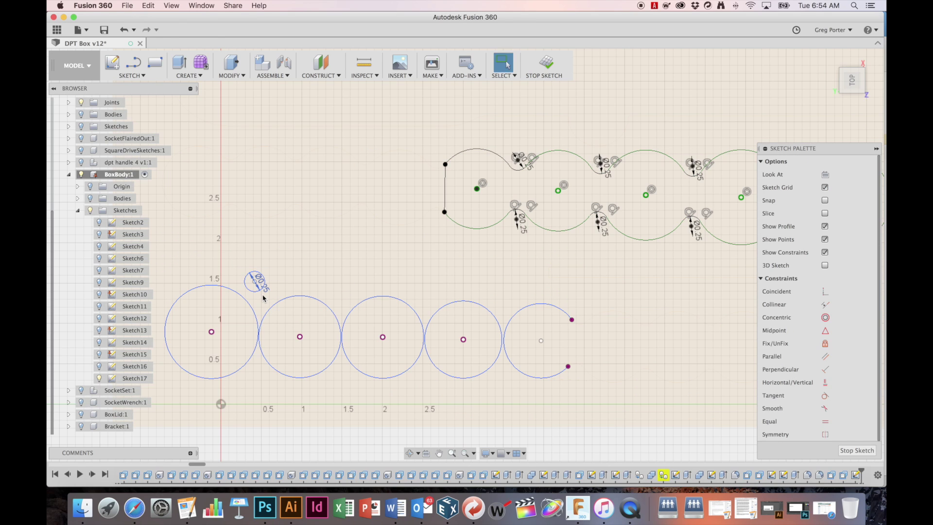
- Copy the 0.25" circle to the other three upper junctions between the lower row's socket circles
click(260, 291)
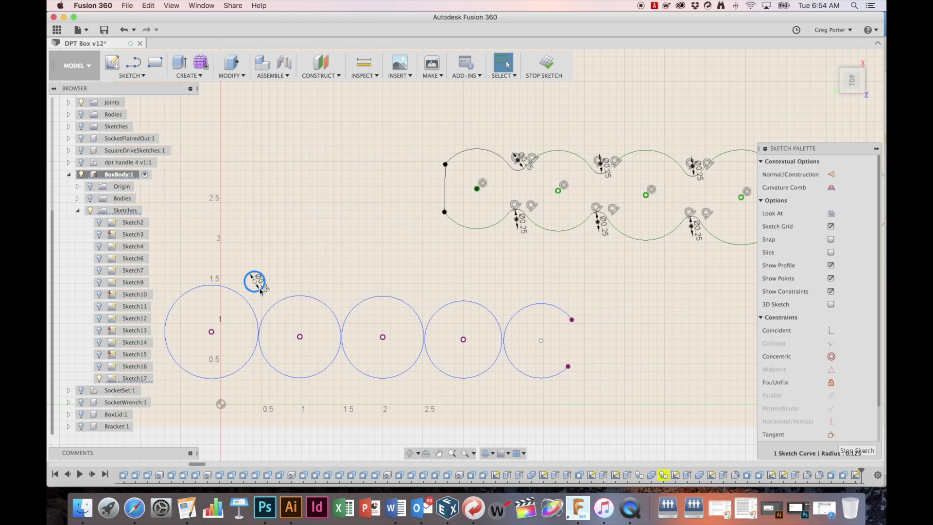
key(m)
drag(256, 283, 352, 310)
key(Return)
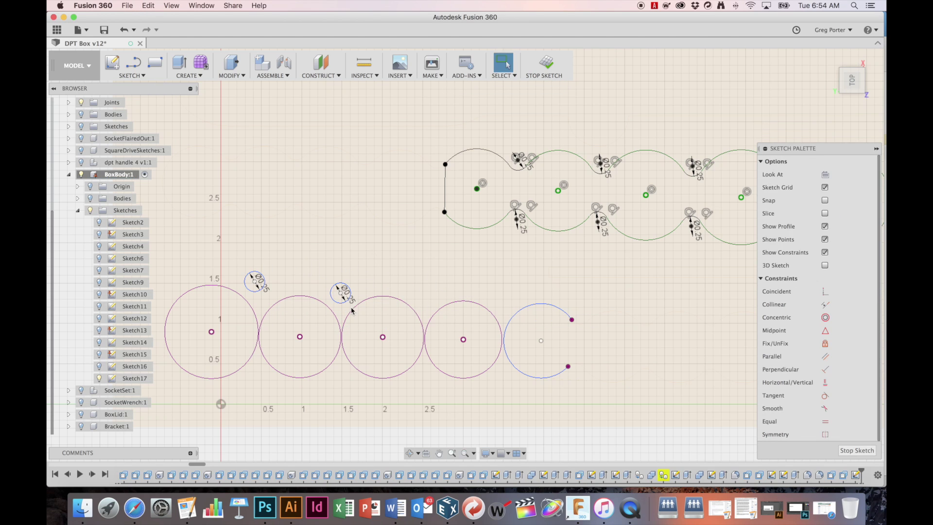
key(super+v)
drag(266, 294, 440, 307)
key(Return)
key(super+v)
drag(271, 301, 512, 314)
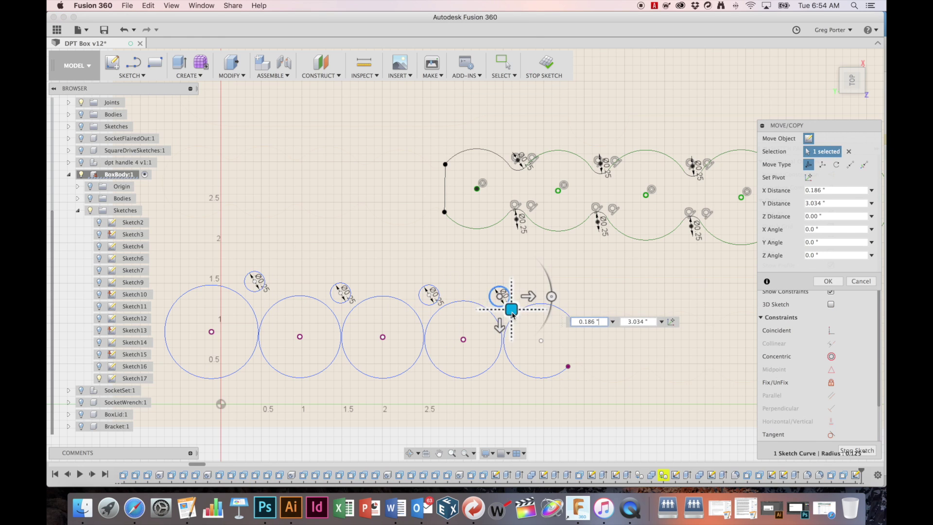
key(Return)
- Paste four more copies of the 0.25" circle below the junctions between the lower row's socket circles
key(super+v)
drag(265, 296, 270, 396)
key(Return)
key(super+v)
drag(266, 295, 355, 393)
key(Return)
key(super+v)
drag(266, 296, 433, 390)
key(Return)
key(super+v)
drag(266, 296, 516, 396)
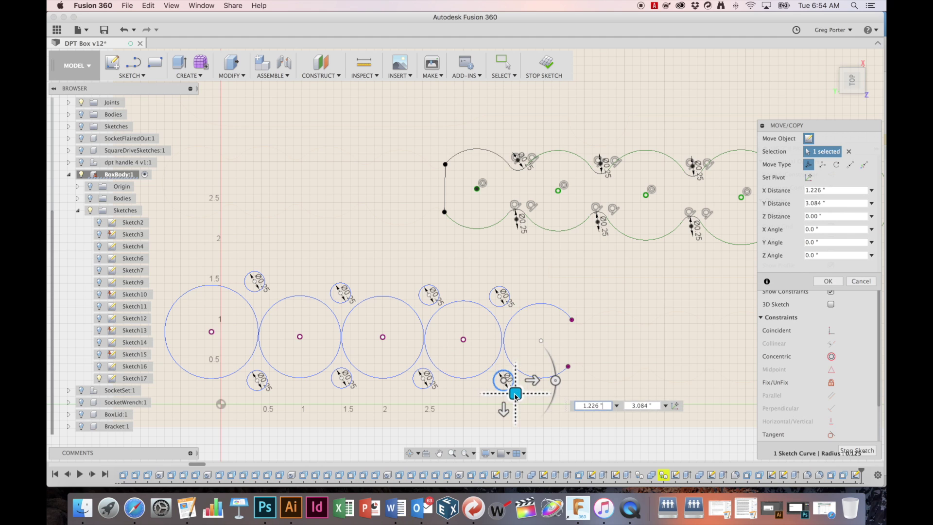
key(Return)
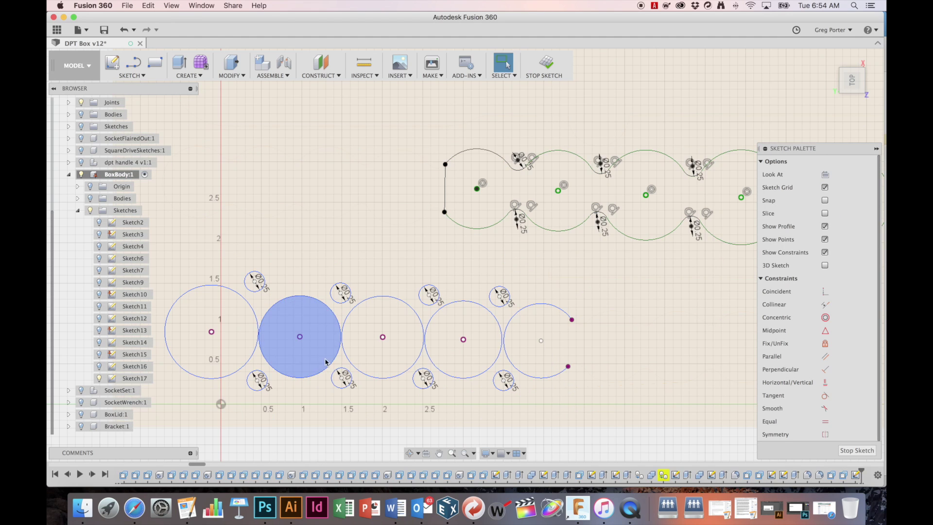
- Fix the five socket circles of the lower row in place
click(254, 352)
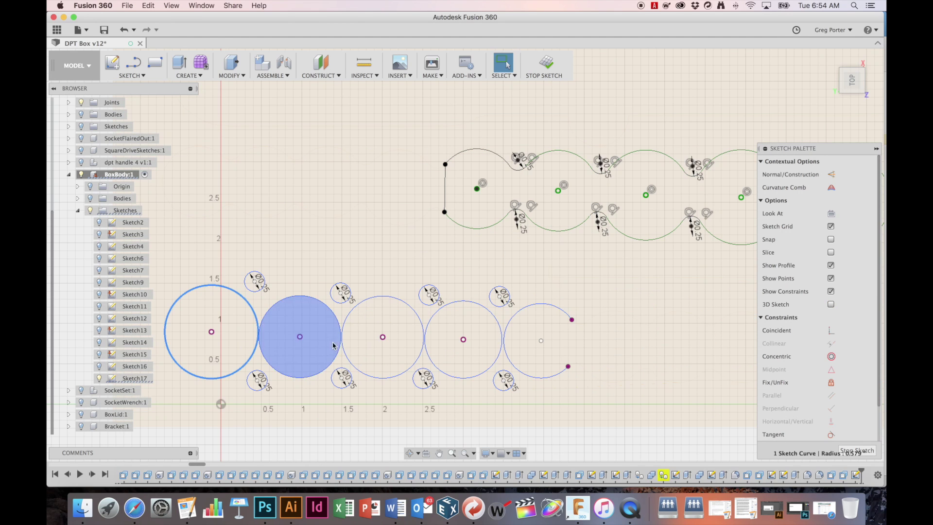
click(264, 319)
click(424, 319)
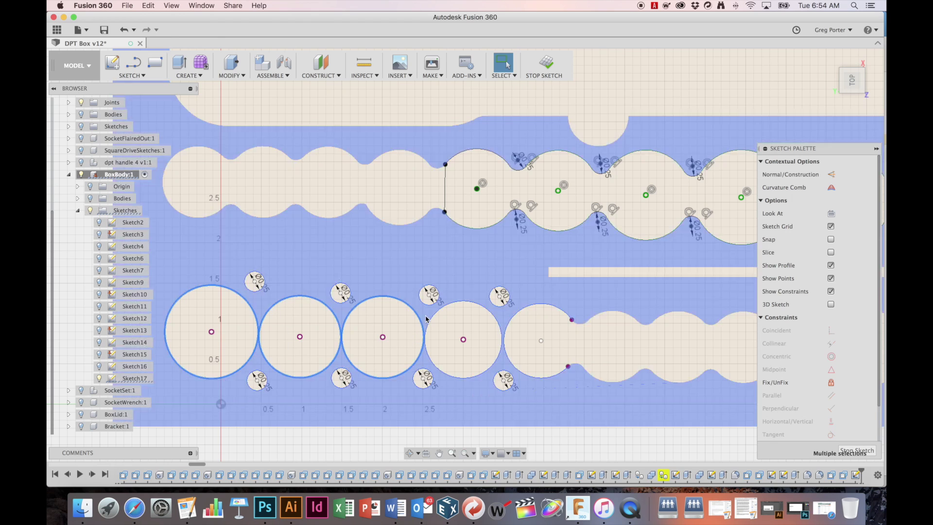
right_click(514, 322)
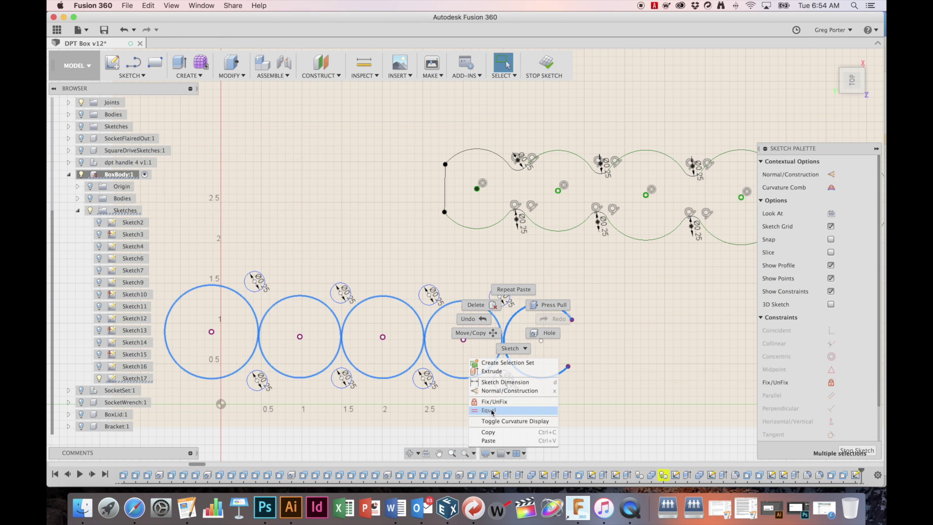
click(491, 393)
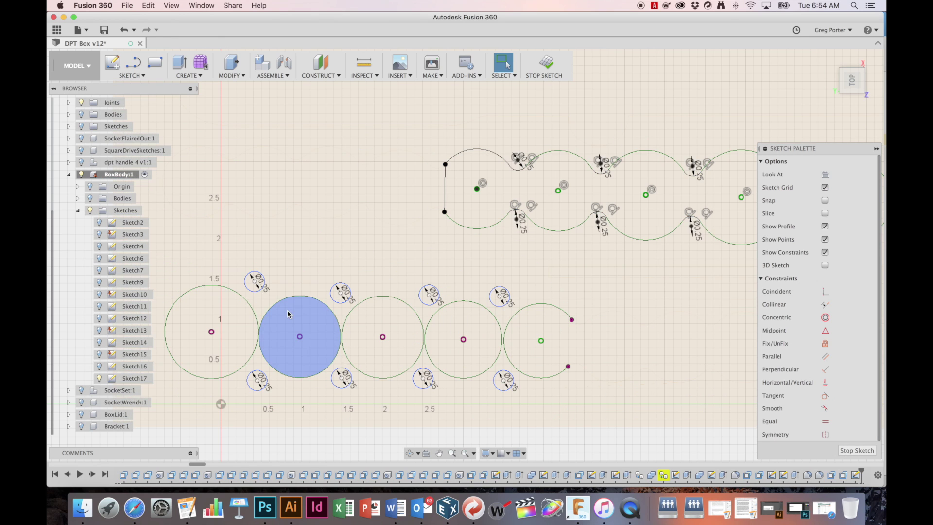
- Make the 0.25" circles at the first two upper junctions tangent to both neighbouring socket circles
click(249, 290)
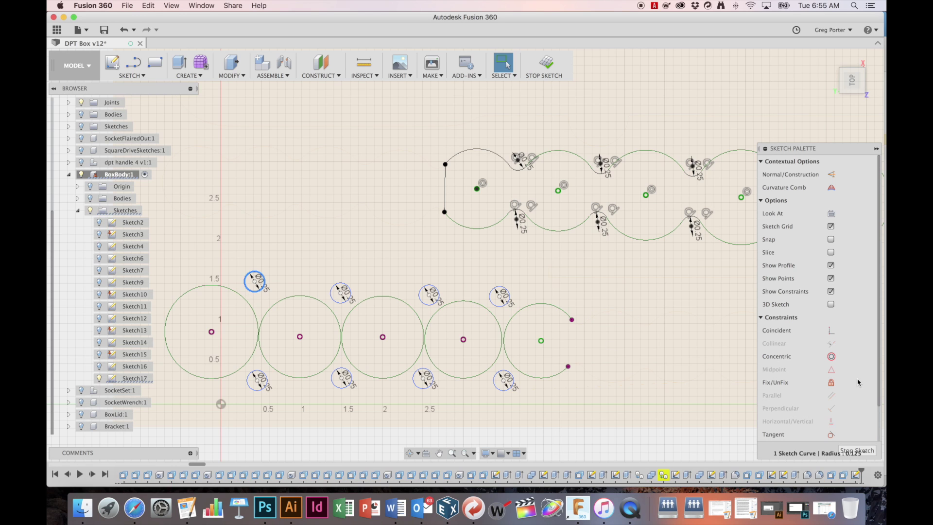
click(824, 395)
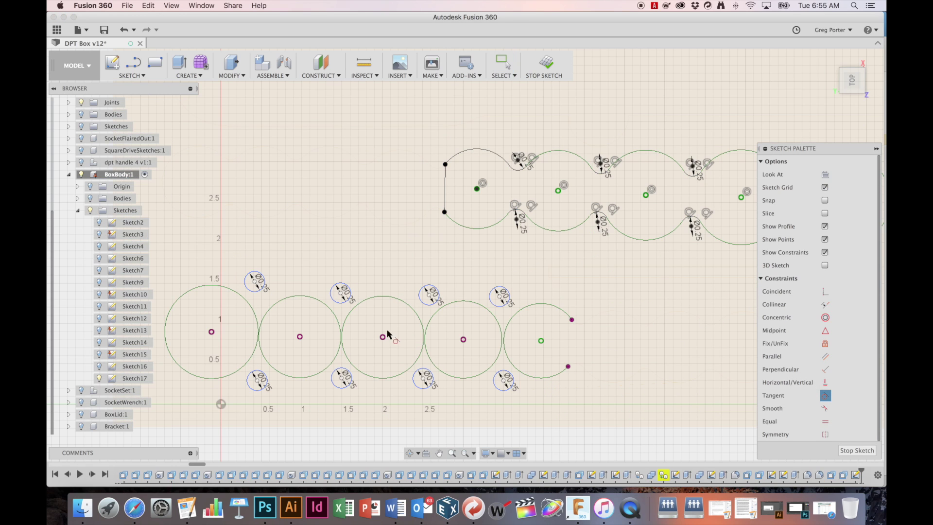
click(252, 308)
click(246, 288)
click(267, 312)
click(254, 298)
click(333, 313)
click(337, 302)
click(348, 315)
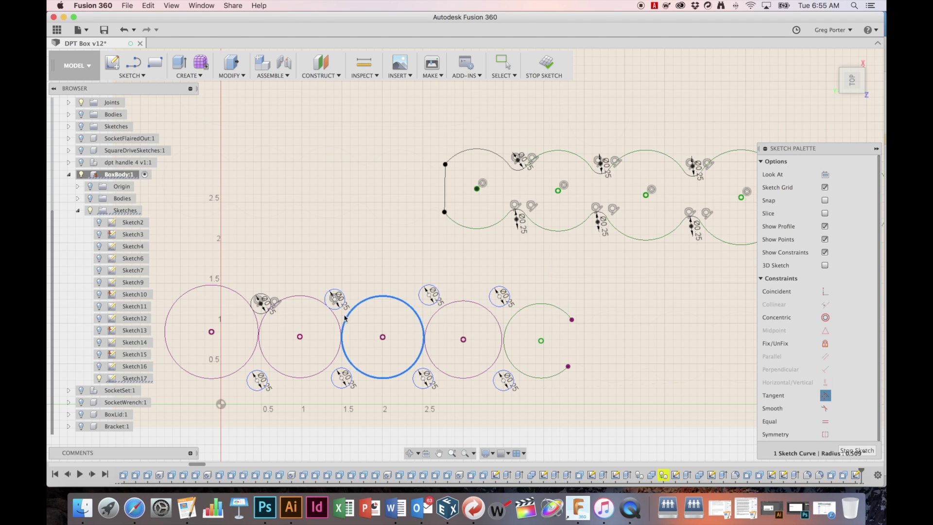
click(341, 304)
- Make the 0.25" circles at the third and fourth upper junctions tangent to both neighbouring socket circles
click(413, 312)
click(427, 294)
click(431, 316)
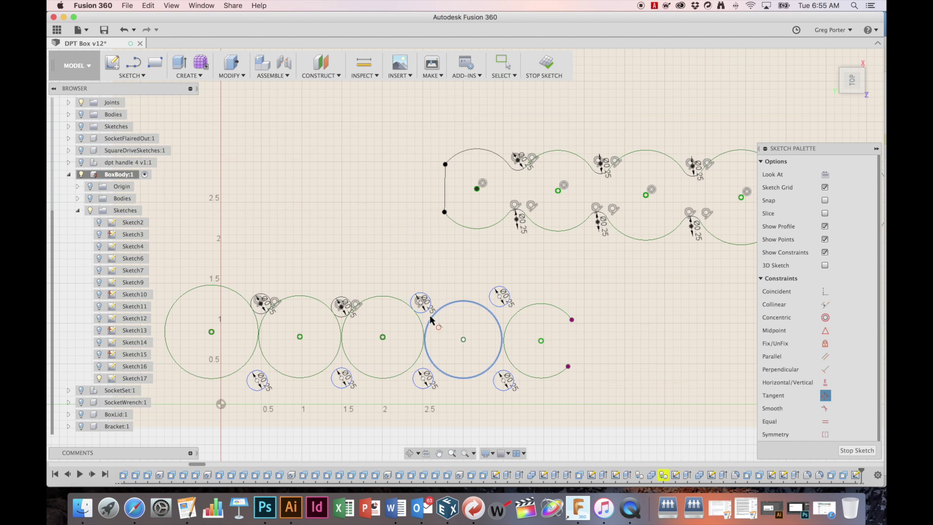
click(425, 312)
click(493, 316)
click(496, 306)
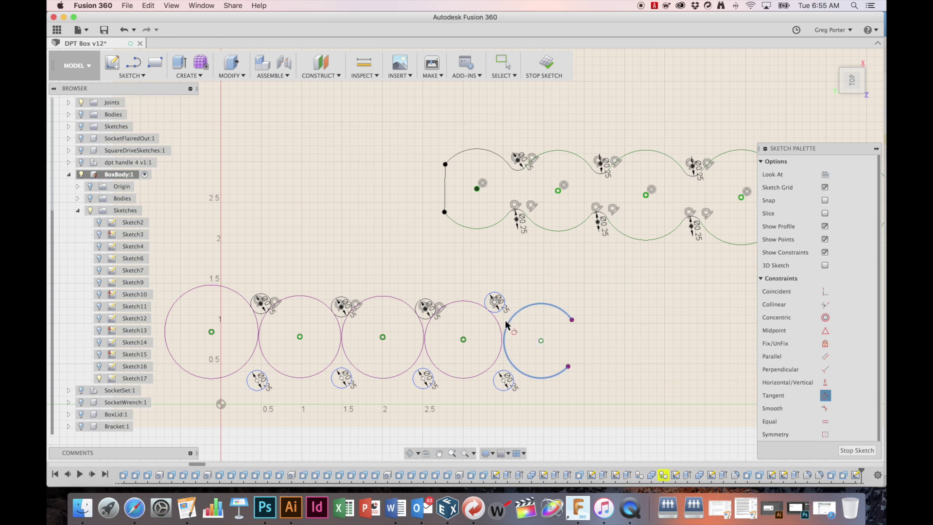
click(500, 311)
- Make the 0.25" circles at the fourth and third lower junctions tangent to both neighbouring socket circles
click(508, 372)
click(510, 366)
click(497, 372)
click(491, 367)
click(434, 367)
click(416, 374)
click(411, 366)
- Make the 0.25" circles at the second and first lower junctions tangent to both neighbouring socket circles
click(351, 375)
click(353, 372)
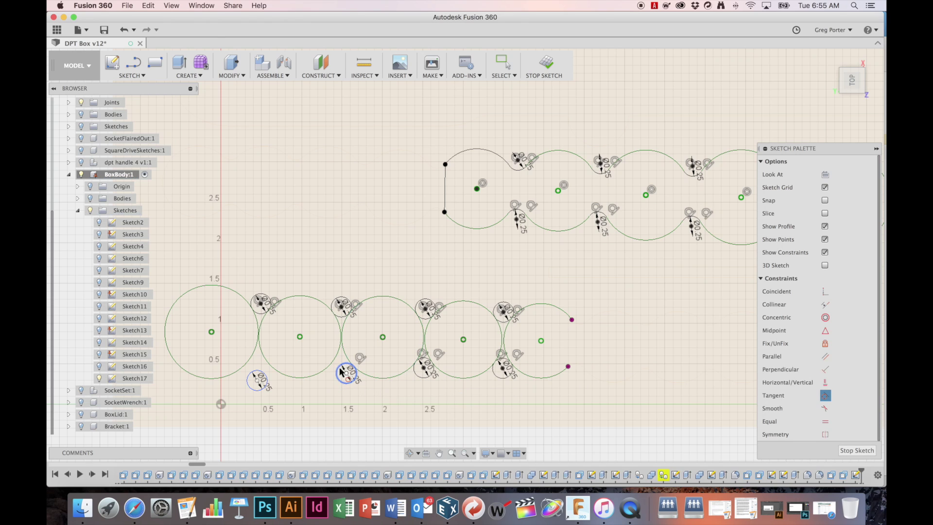
click(332, 368)
click(258, 373)
click(268, 363)
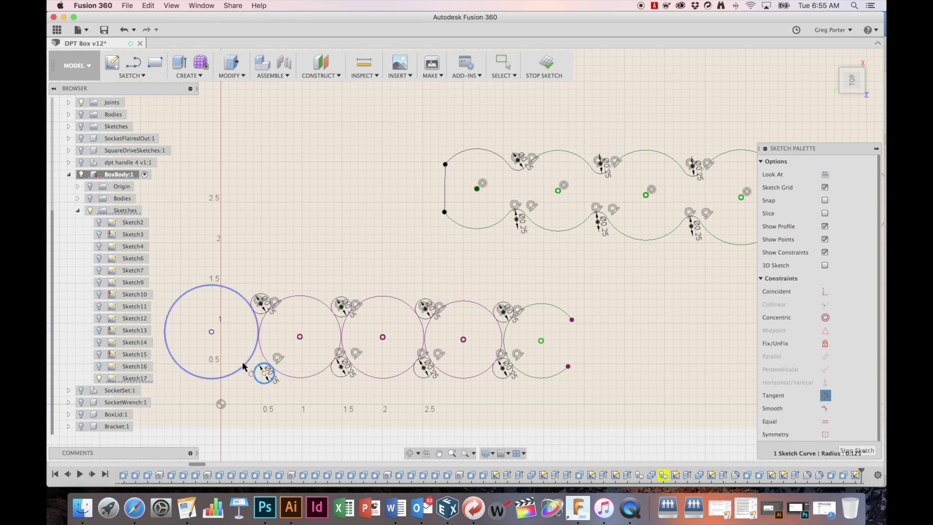
click(246, 370)
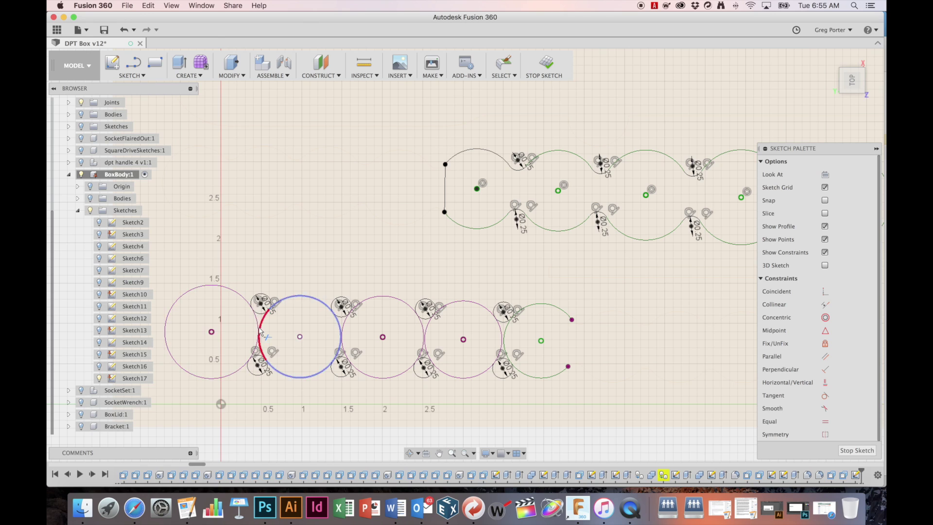
- Trim the outer portions of the 0.25" circles and the excess socket arc at the first two junctions
key(t)
click(256, 298)
click(256, 365)
click(338, 373)
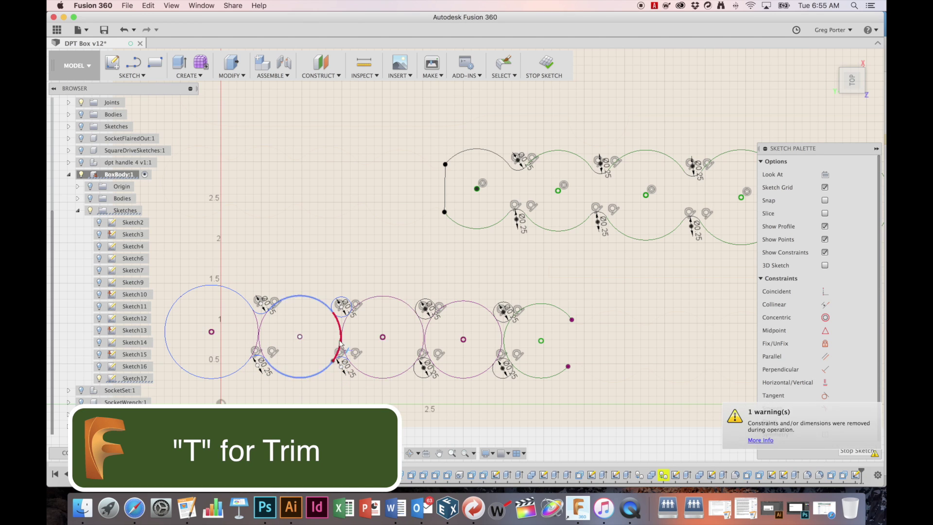
click(340, 310)
click(344, 322)
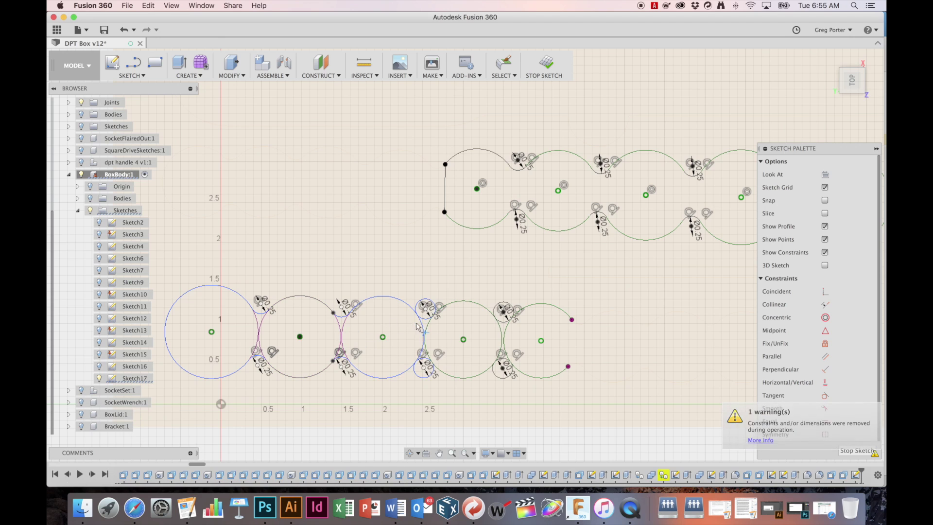
- Trim the outer portions of the 0.25" circles and the excess socket arcs at the third and fourth junctions
click(422, 324)
click(426, 329)
click(427, 299)
click(417, 375)
click(496, 375)
click(496, 304)
click(501, 333)
click(504, 330)
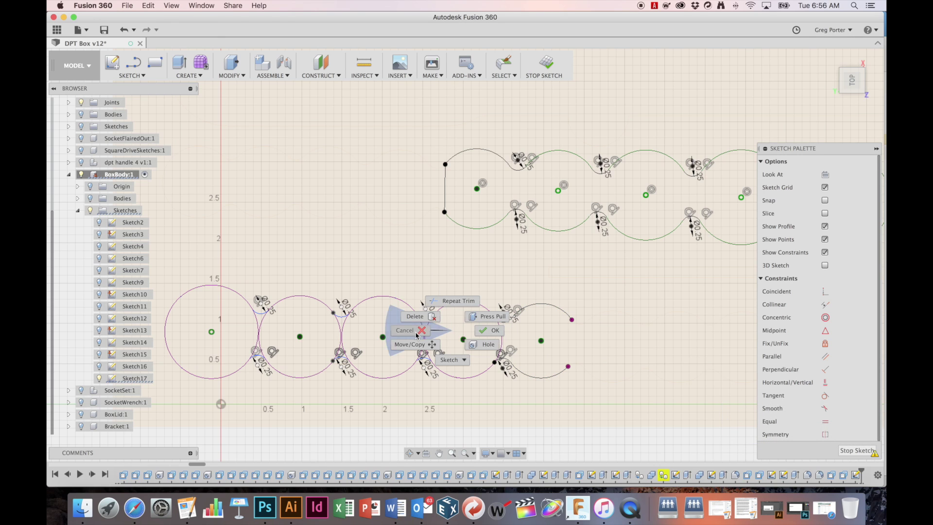
key(Escape)
- Remove the leftover socket arcs crossing the channel at all four junctions
click(501, 336)
key(Delete)
click(425, 336)
key(Delete)
click(336, 337)
key(Delete)
click(259, 335)
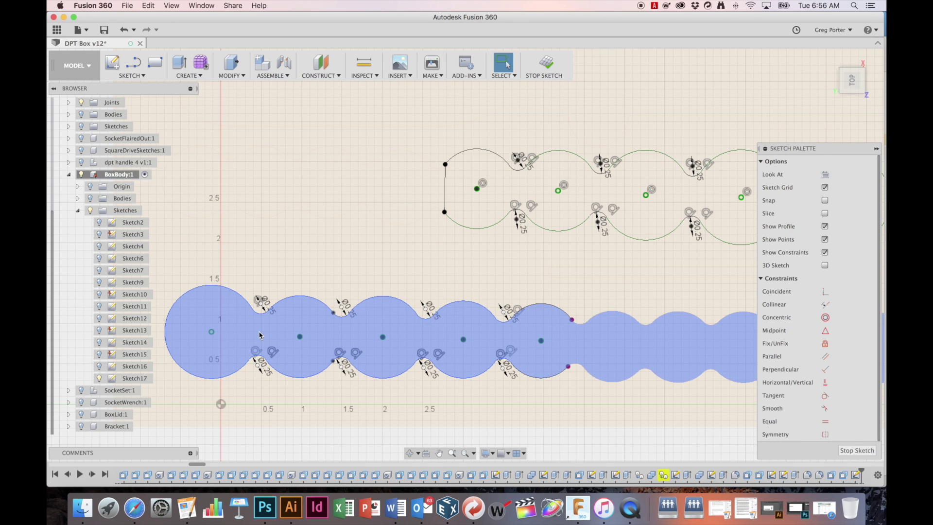
key(t)
click(259, 334)
- Close the lower channel outline with a line between the smallest socket's two open arc endpoints and finish the sketch
click(572, 319)
click(568, 367)
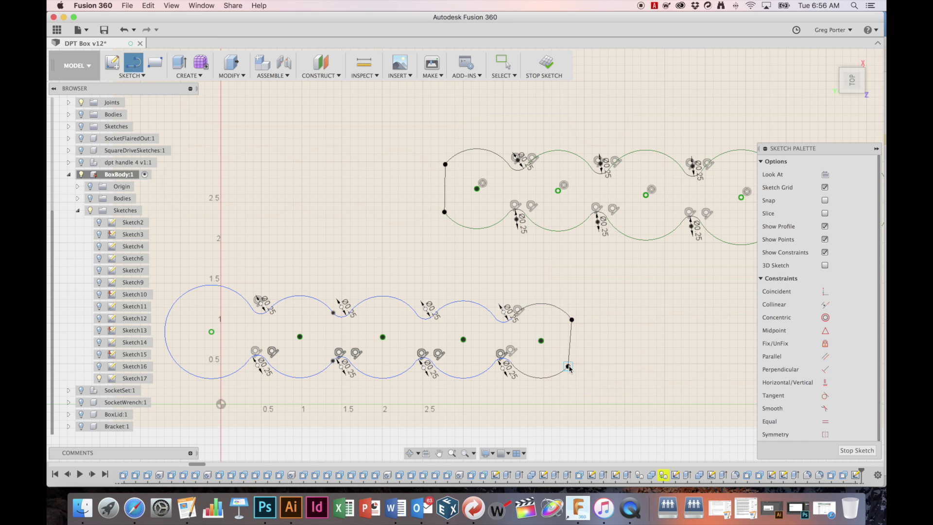
click(544, 73)
- Show the sketches and bodies of the BoxBody component
click(90, 210)
click(91, 198)
shift+middle_drag(410, 310, 343, 325)
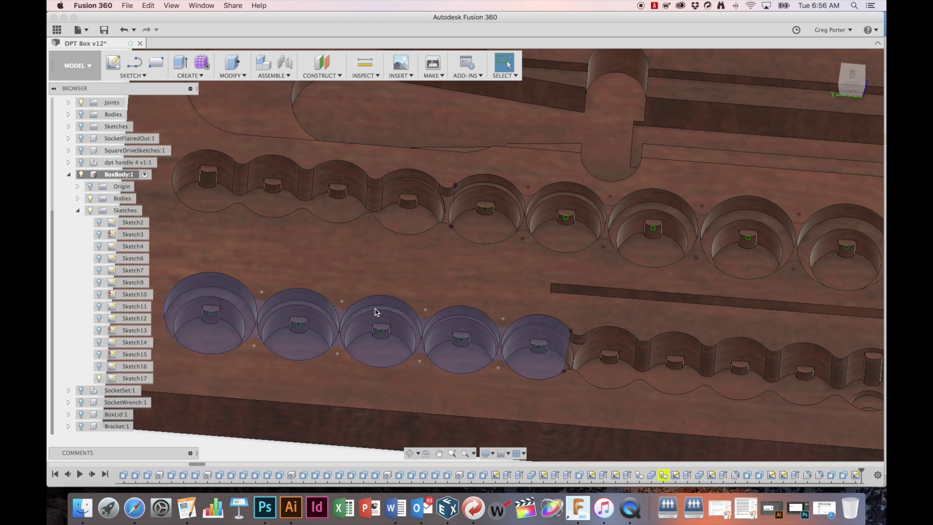
- Cut the lower socket channel profile into the box body with an extrusion of -0.353"
click(360, 334)
key(e)
drag(364, 318, 366, 346)
scroll(251, 331, up, 4)
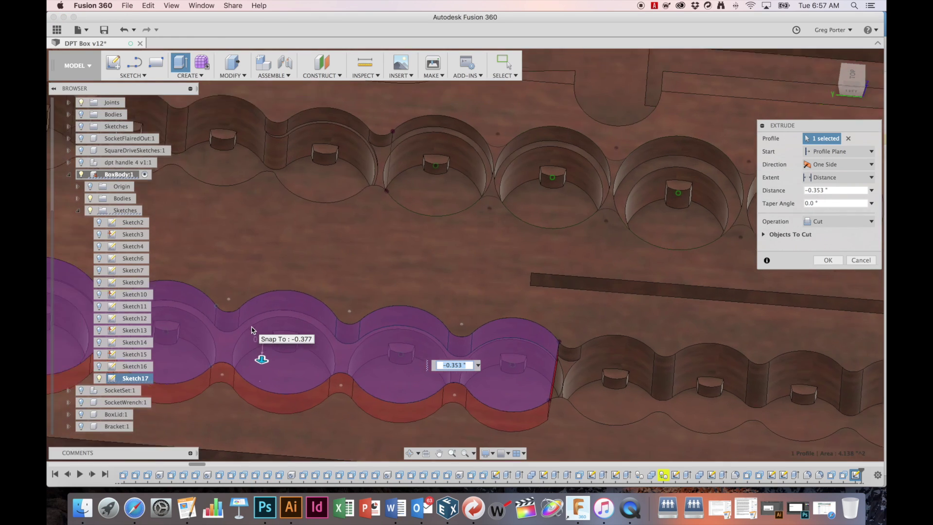
scroll(251, 331, down, 2)
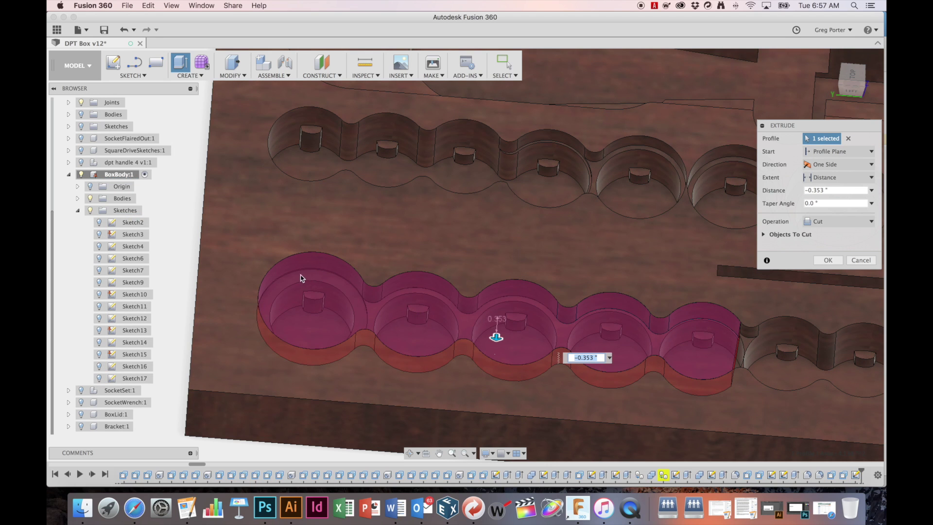
scroll(335, 309, up, 5)
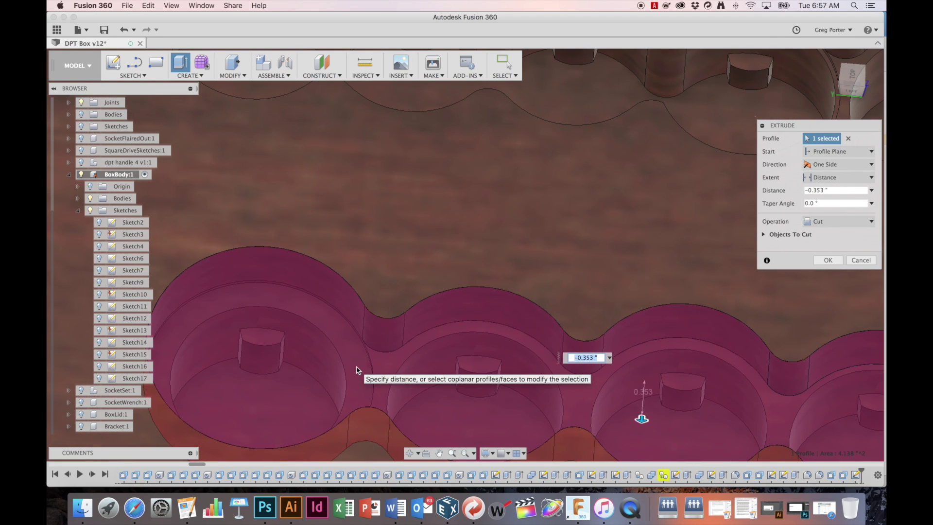
shift+middle_drag(359, 376, 355, 375)
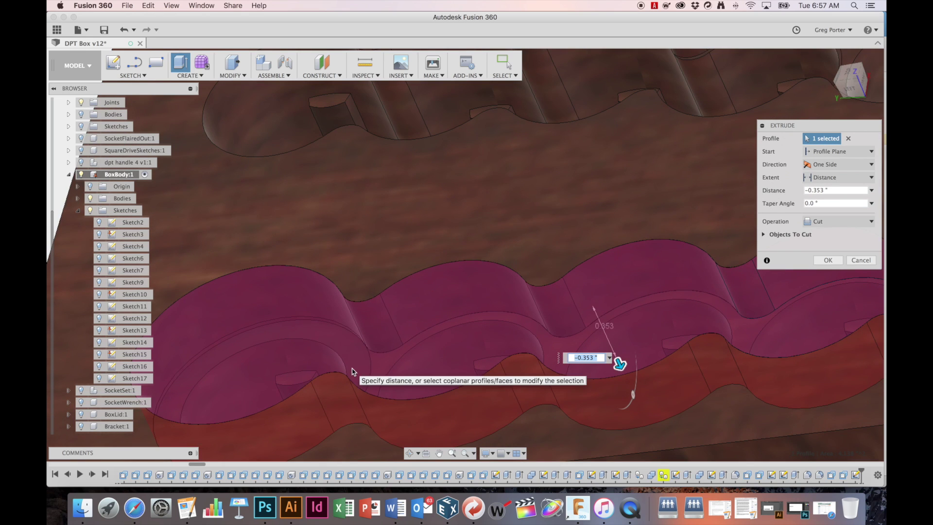
key(Return)
- Use Press/Pull to snap the lower channel's floor level with the ledge around the largest socket
shift+middle_drag(489, 339, 489, 339)
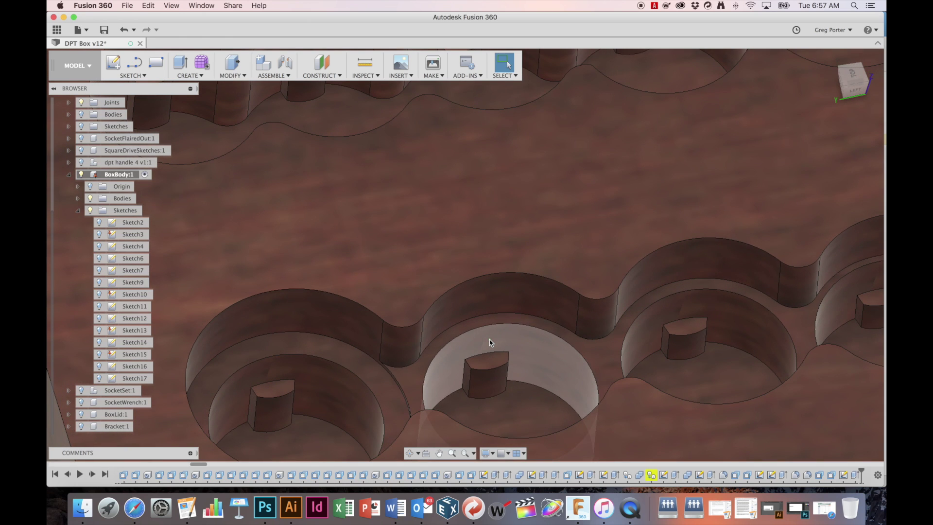
key(q)
click(407, 378)
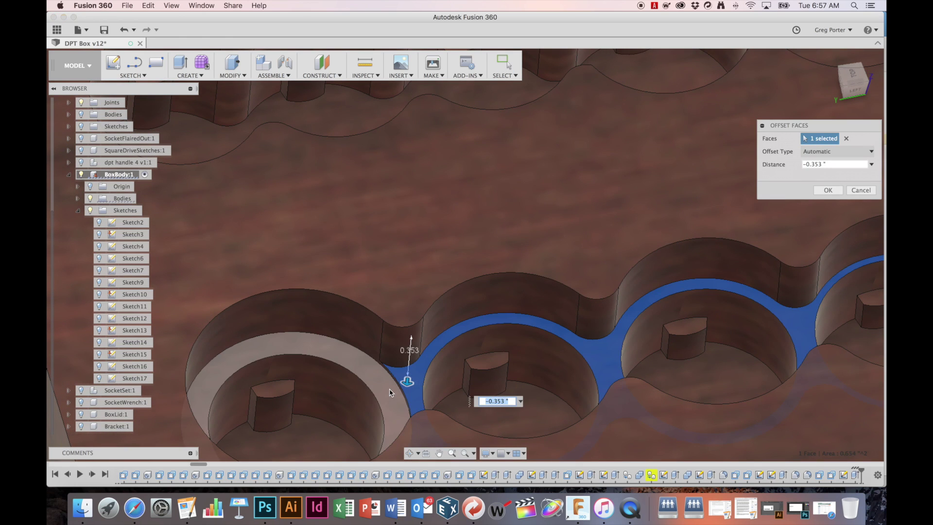
click(828, 190)
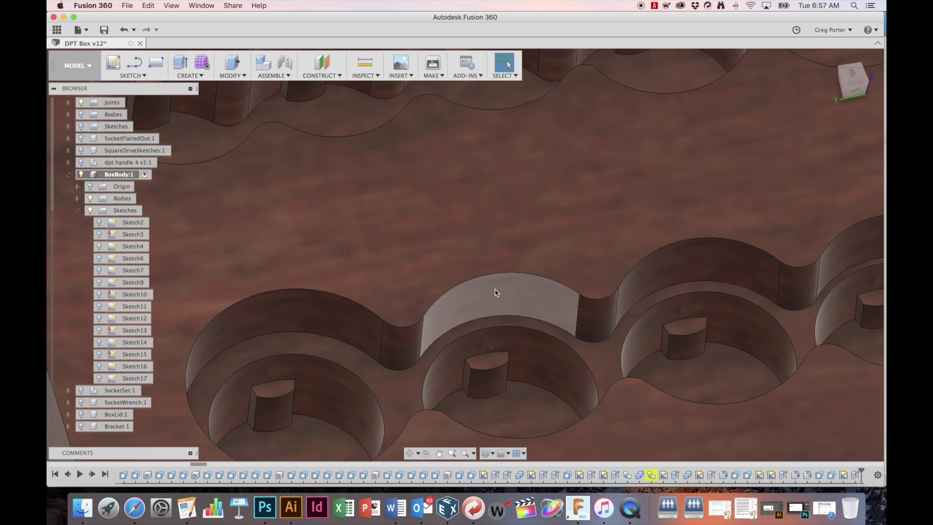
- Show Sketch17 and cut its upper socket channel profile into the box body with an extrusion of -0.323"
scroll(495, 292, down, 5)
scroll(495, 293, right, 4)
scroll(495, 292, left, 1)
scroll(495, 292, right, 2)
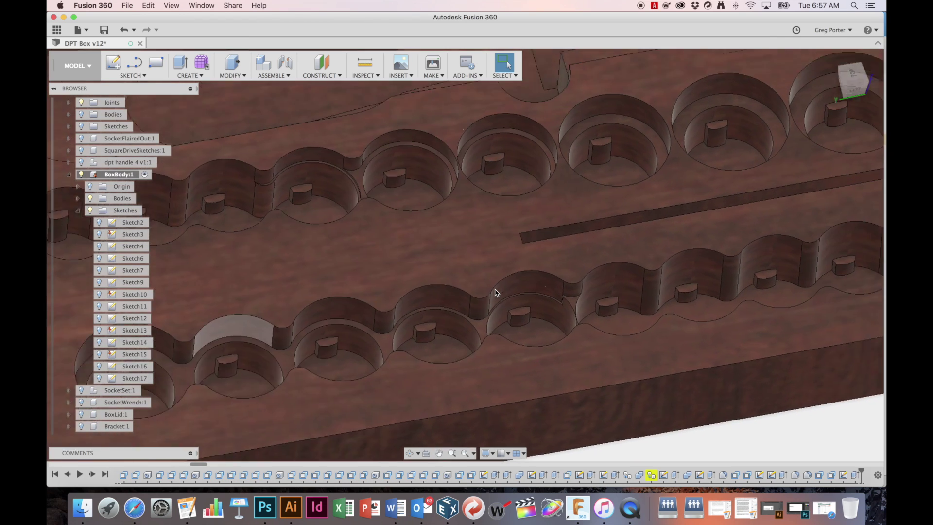
scroll(495, 292, right, 3)
click(100, 378)
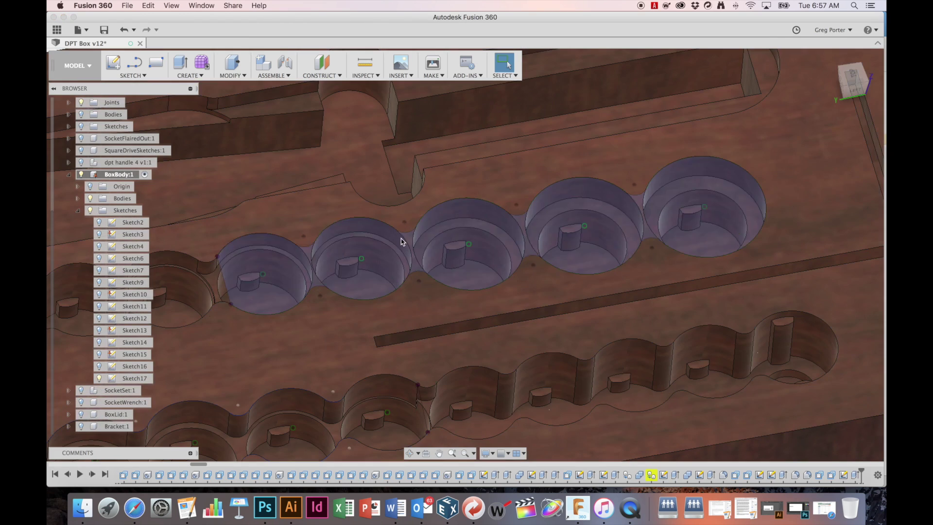
click(411, 244)
key(e)
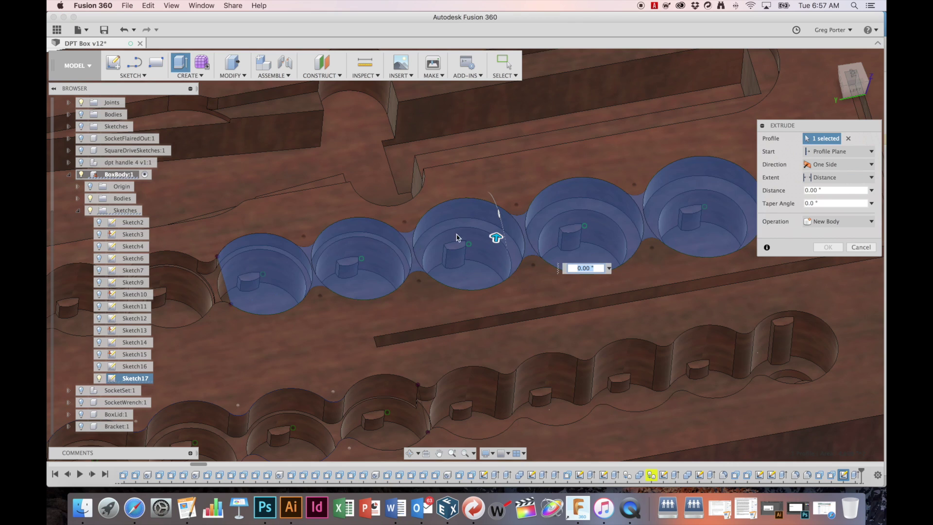
drag(495, 240, 495, 255)
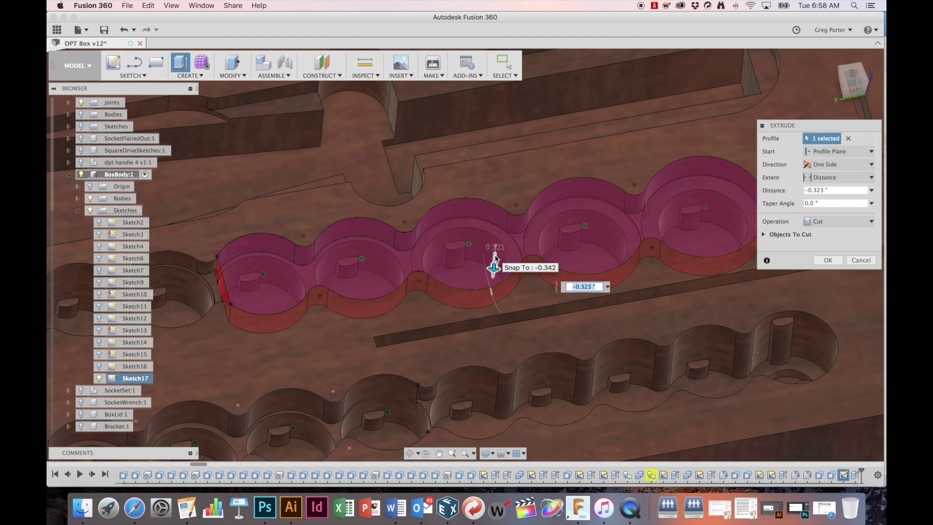
click(822, 263)
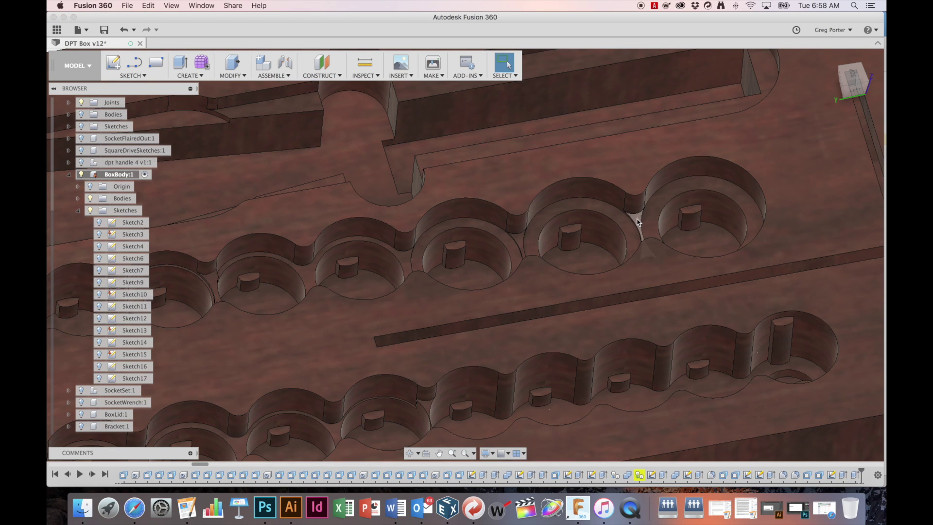
- Use Press/Pull to snap the upper channel's floor to the adjacent large socket's ledge at -0.352"
key(q)
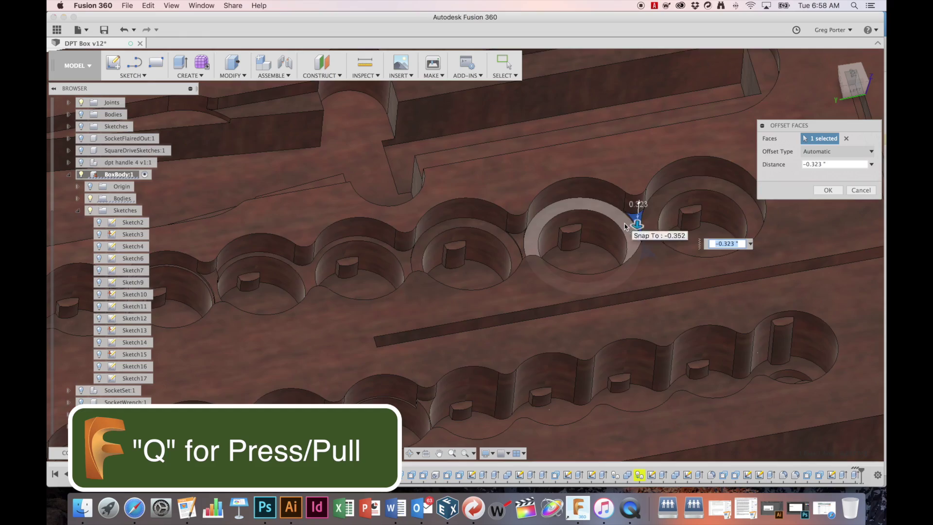
click(636, 210)
click(825, 190)
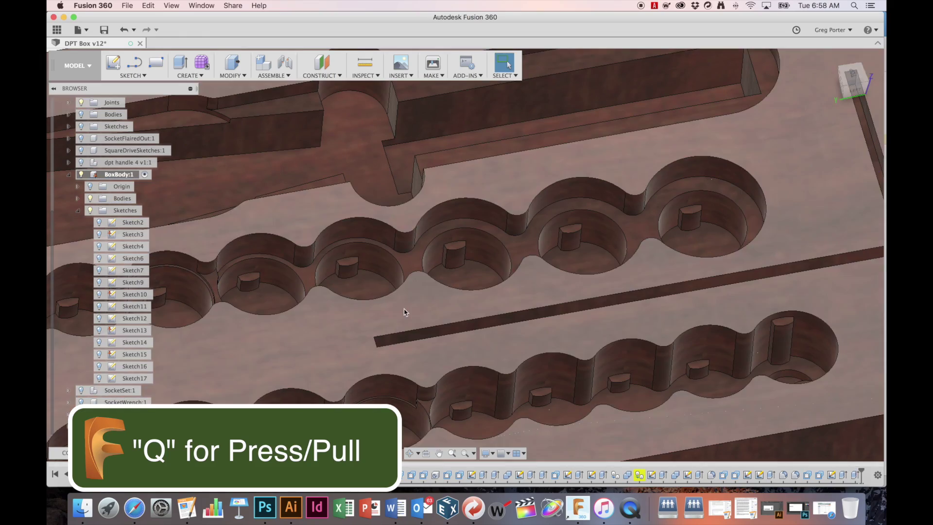
- Try to Press/Pull the narrow junction face between the fourth and fifth upper sockets at a depth of 0.206"
scroll(506, 281, down, 4)
shift+scroll(506, 281, up, 5)
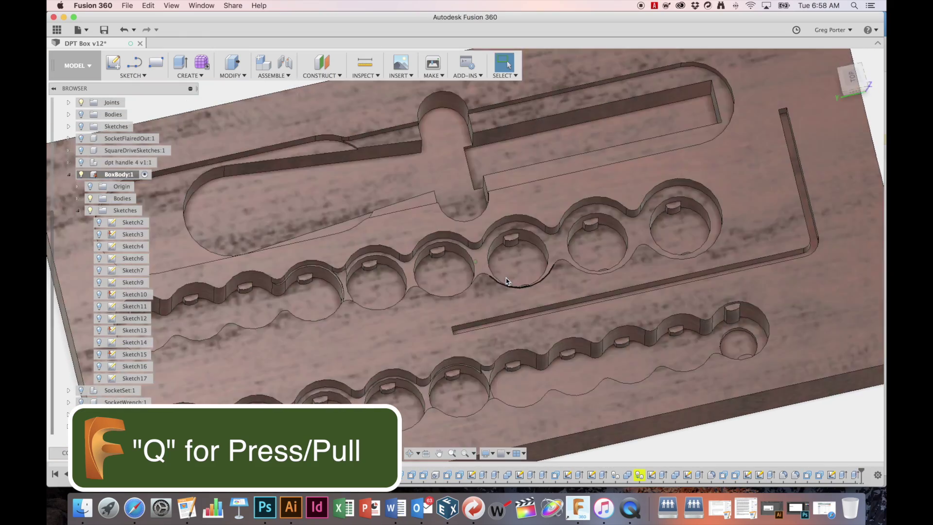
shift+scroll(506, 281, down, 5)
shift+scroll(506, 282, up, 5)
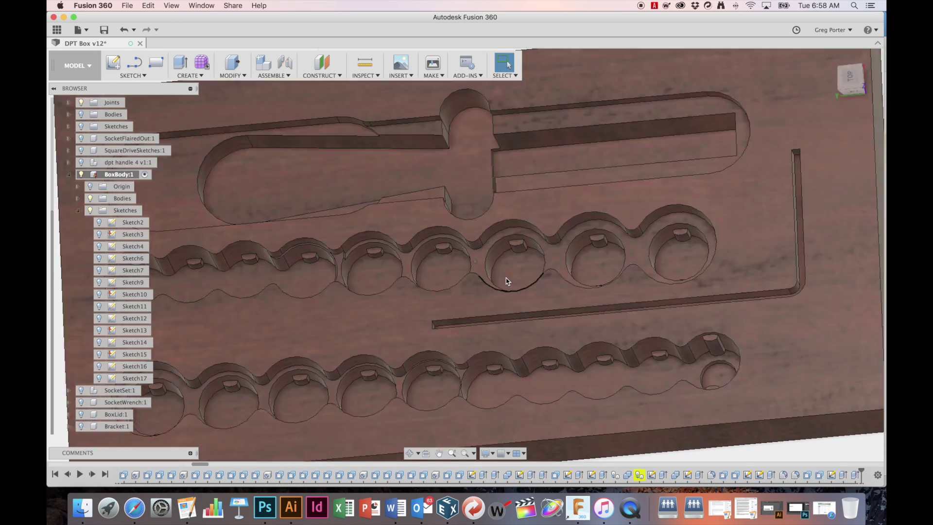
scroll(350, 260, up, 6)
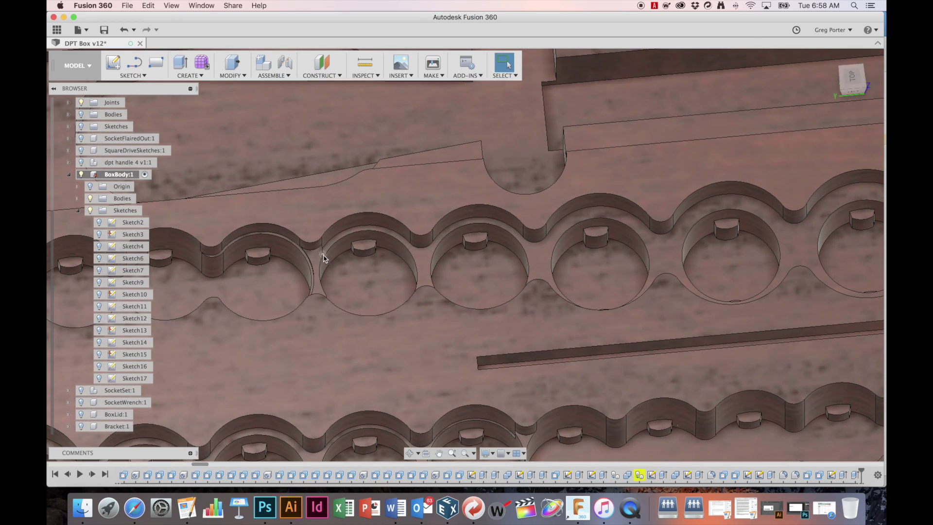
key(q)
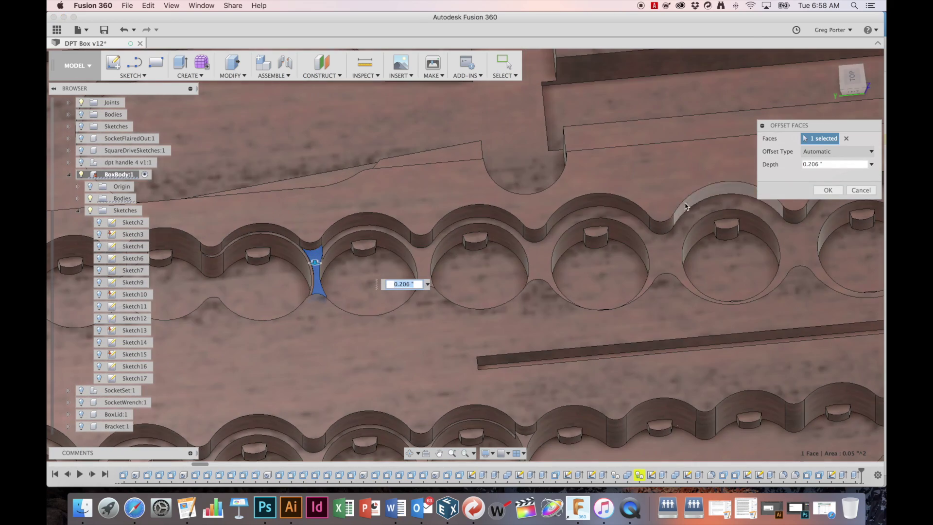
click(837, 190)
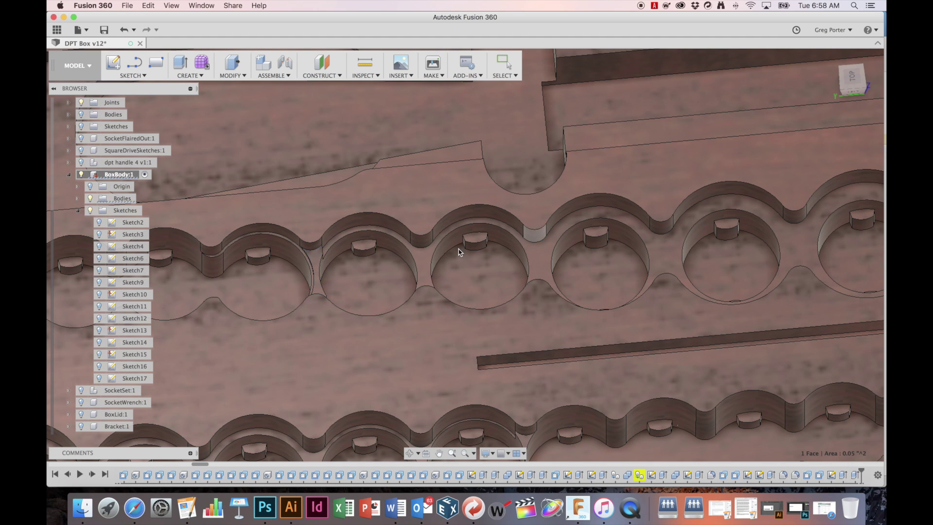
- Use Press/Pull to snap the thin ledge face beside the fourth upper socket's junction to a depth of 0.235"
shift+scroll(333, 267, down, 5)
click(274, 279)
key(q)
drag(279, 305, 291, 307)
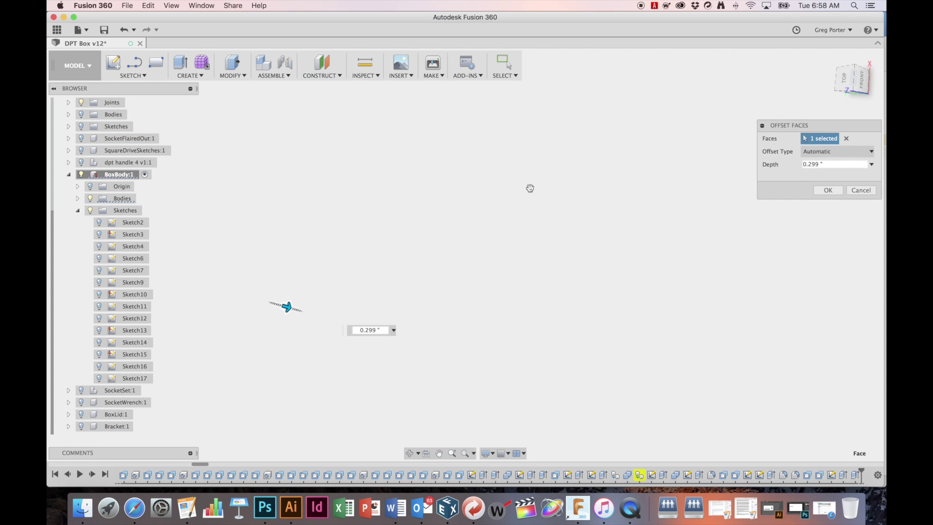
scroll(297, 276, up, 5)
scroll(297, 276, left, 4)
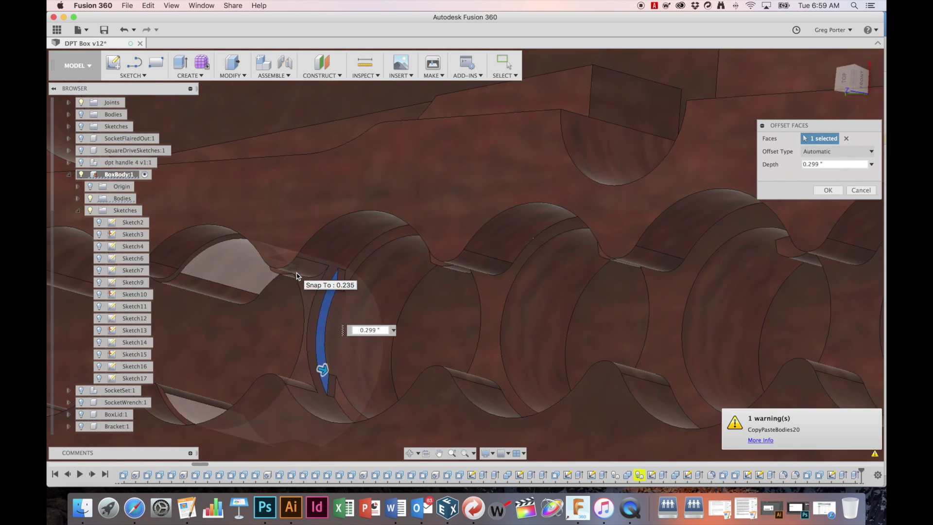
click(621, 264)
click(830, 190)
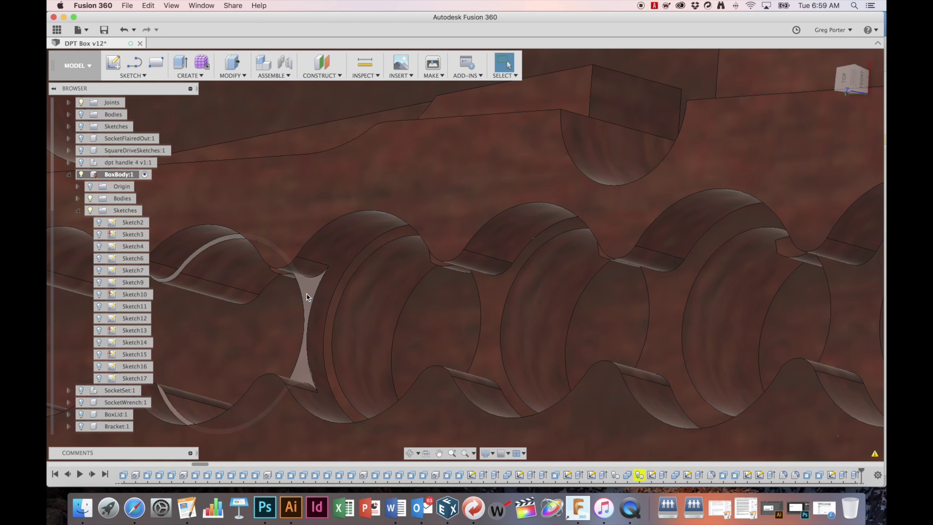
- Use Press/Pull to lower the fourth upper socket's ledge and junction face to 0.352", level with the channel floor
shift+scroll(307, 297, down, 3)
scroll(307, 297, left, 5)
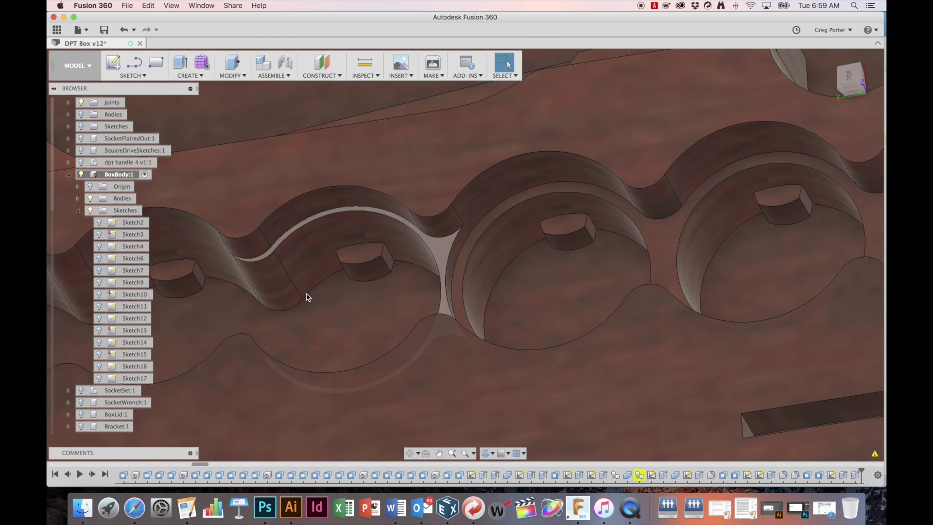
key(q)
click(446, 247)
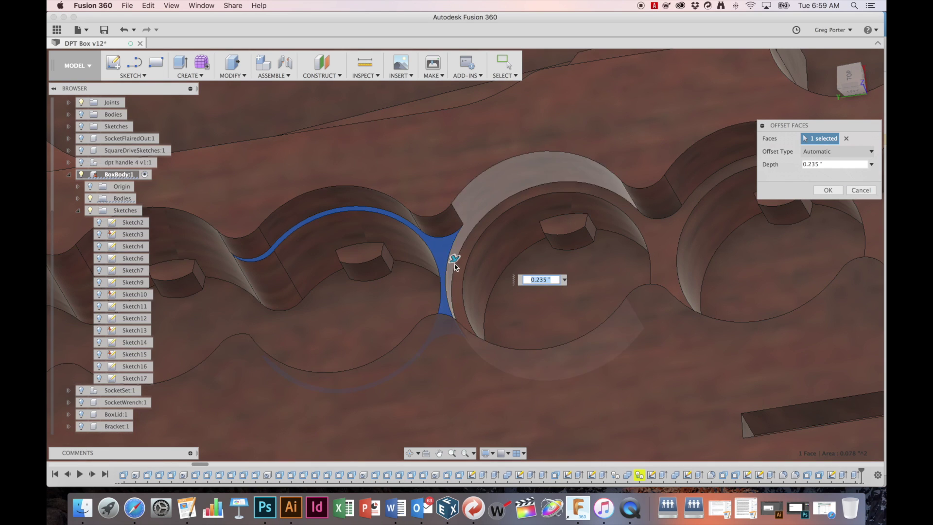
drag(453, 261, 458, 270)
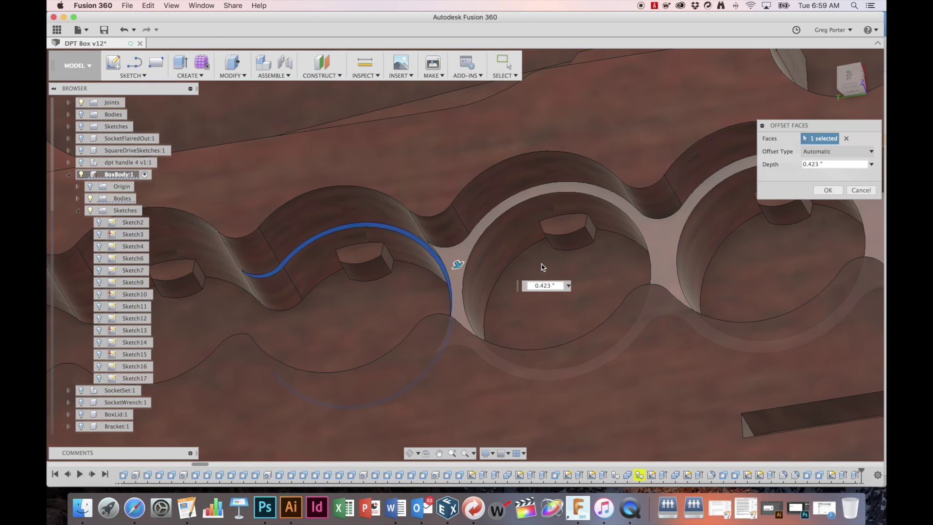
drag(458, 265, 656, 214)
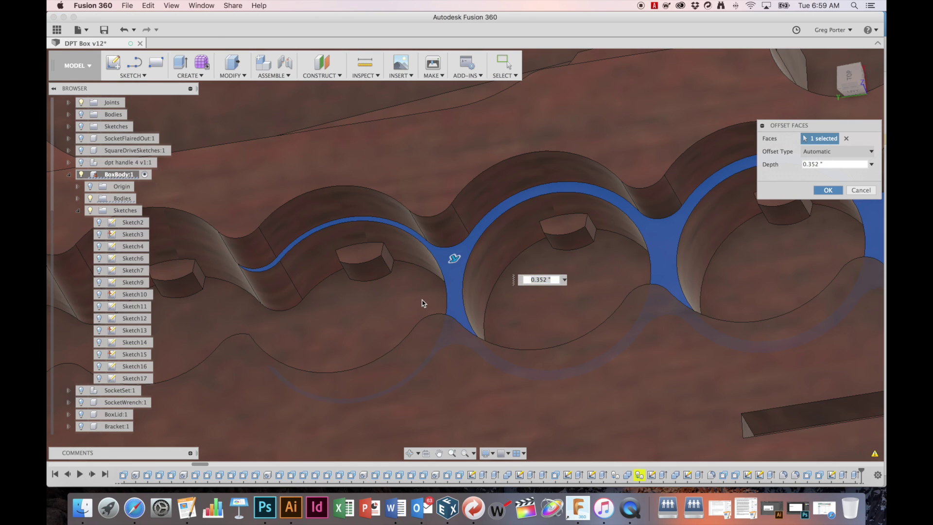
key(Return)
scroll(422, 303, down, 8)
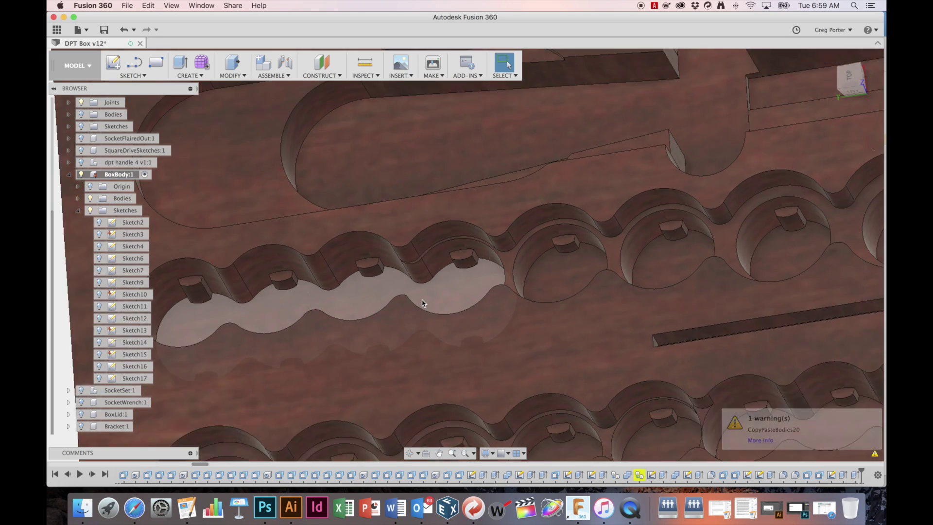
scroll(422, 302, up, 5)
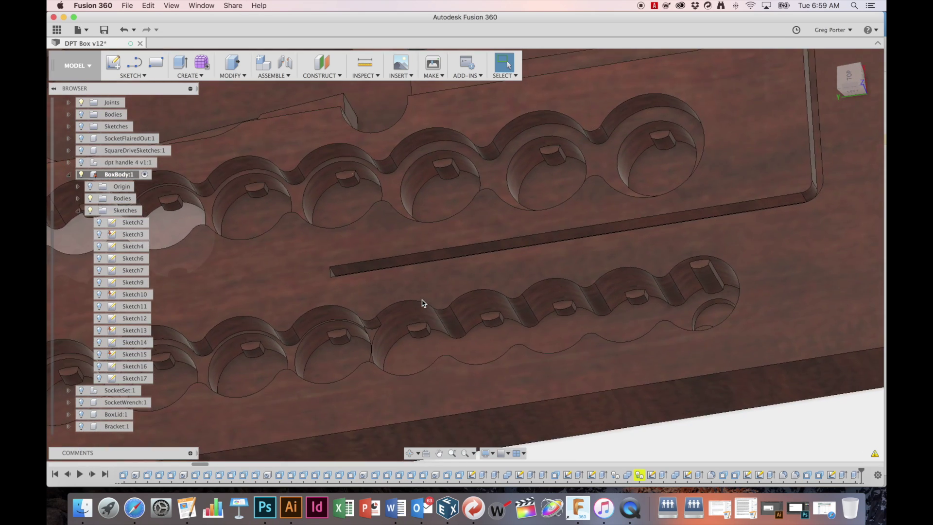
scroll(422, 303, up, 2)
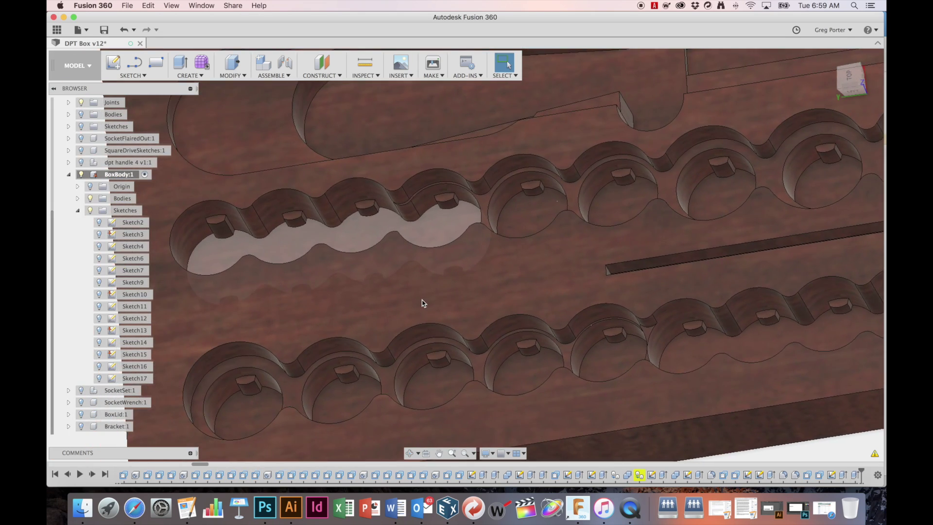
scroll(421, 302, down, 6)
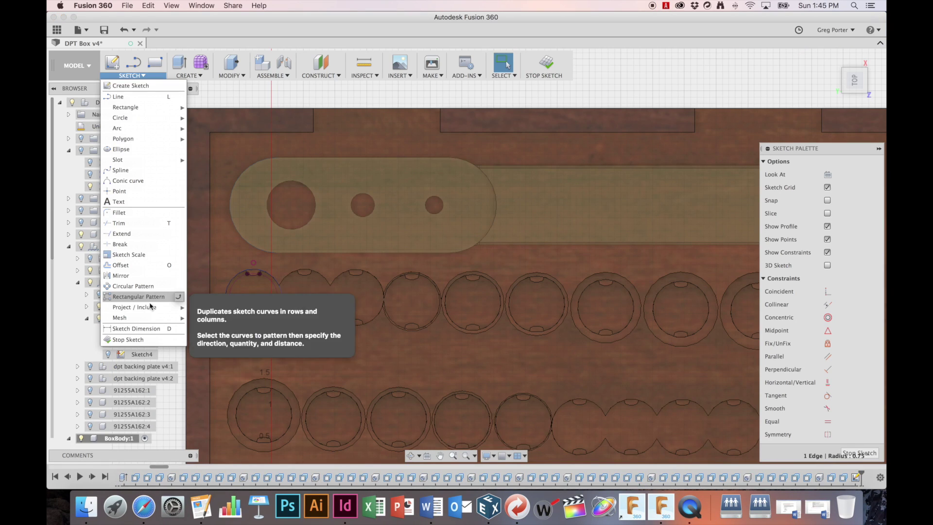
- Project the rounded edge of the handle perimeter into the active BoxBody sketch
mouse_move(146, 307)
click(192, 311)
click(298, 252)
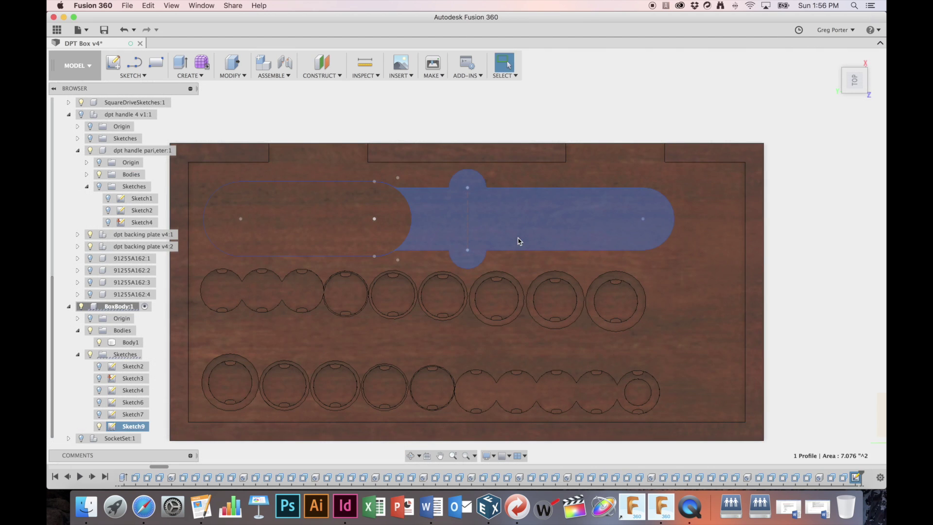
- Cut the blade profile with its rounded finger notches into the box body with an extrusion of -0.2"
text(e-.2)
shift+middle_drag(519, 241, 512, 225)
key(Return)
- Try extruding the rounded handle-end profile by -0.1" in the box body
click(329, 252)
text(e-.1)
key(Return)
key(super+z)
- Extrude the handle-end profile by -0.3" in the box body and show the dpt handle component
middle_drag(321, 228, 396, 228)
click(373, 225)
text(e-.3)
key(Return)
scroll(469, 254, down, 5)
click(81, 115)
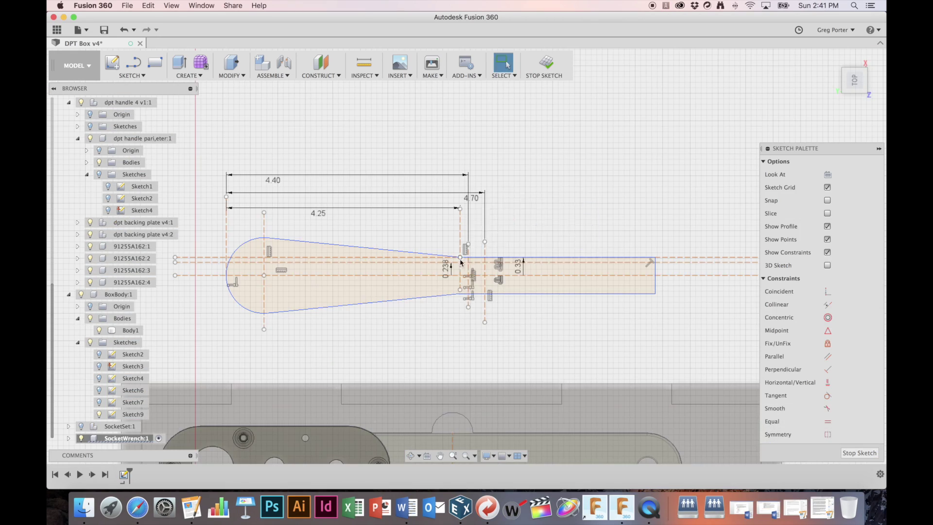
- Extrude the tapered handle profile of the socket wrench by -0.2" and show the SocketWrench sketch again
click(340, 262)
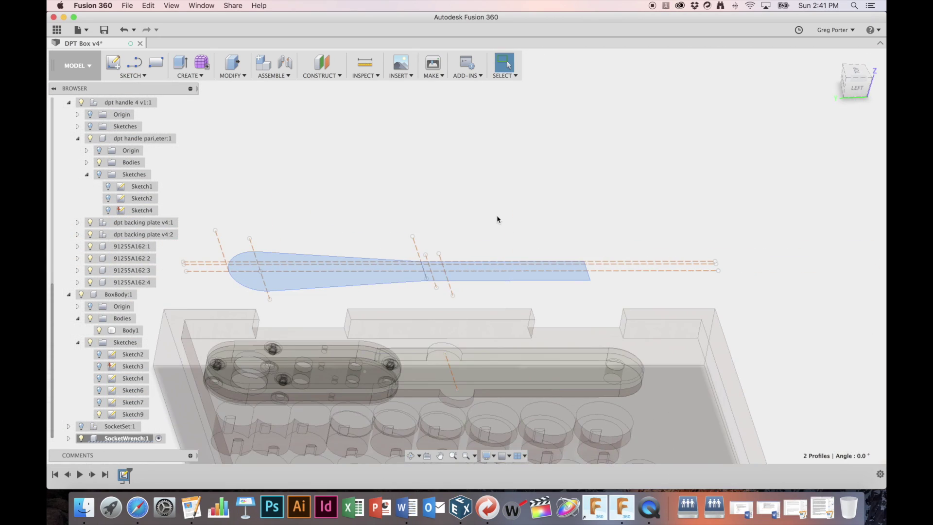
click(334, 281)
text(e-.2)
key(Return)
click(69, 438)
click(99, 438)
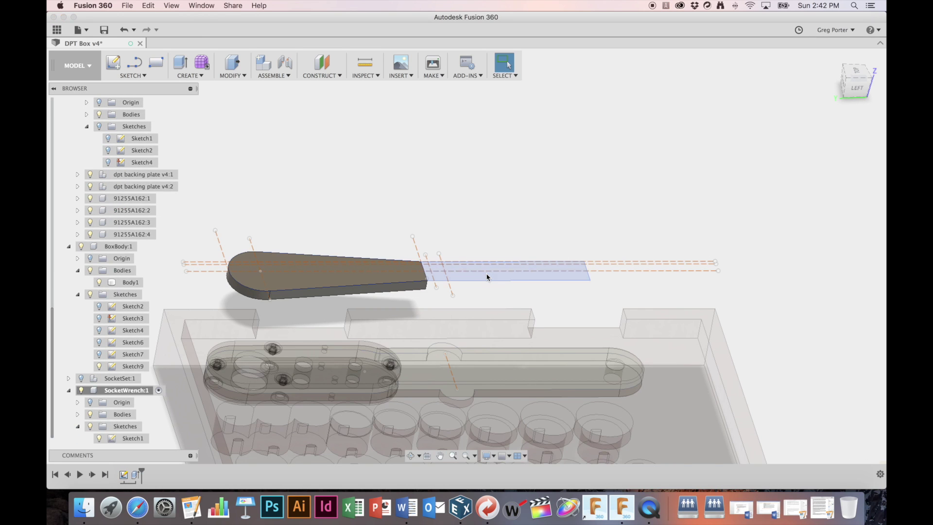
- Extrude the straight shaft profile of the socket wrench by 0.2"
click(487, 275)
text(e.2)
key(Return)
- Move the SocketWrench component down onto the handle recess in the box, working from the top view
click(857, 72)
click(127, 390)
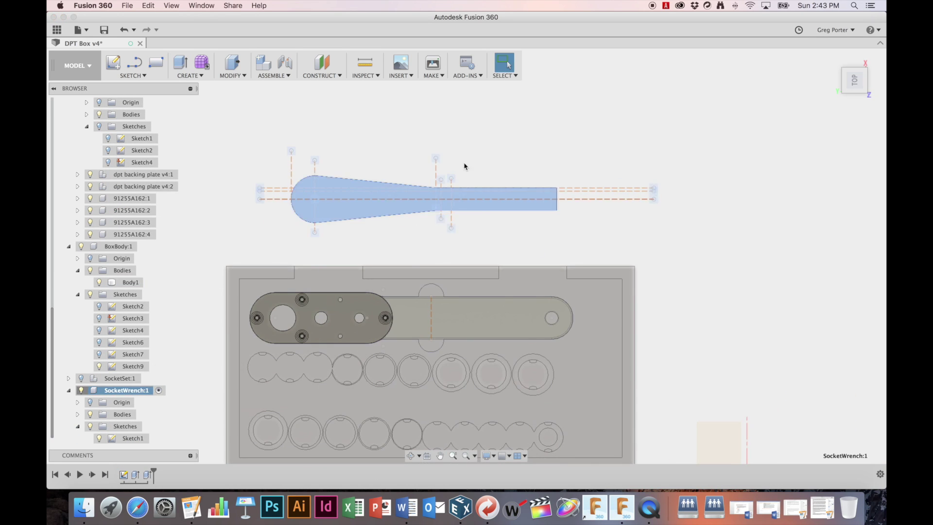
key(m)
drag(423, 168, 423, 289)
scroll(423, 316, up, 5)
drag(600, 237, 600, 241)
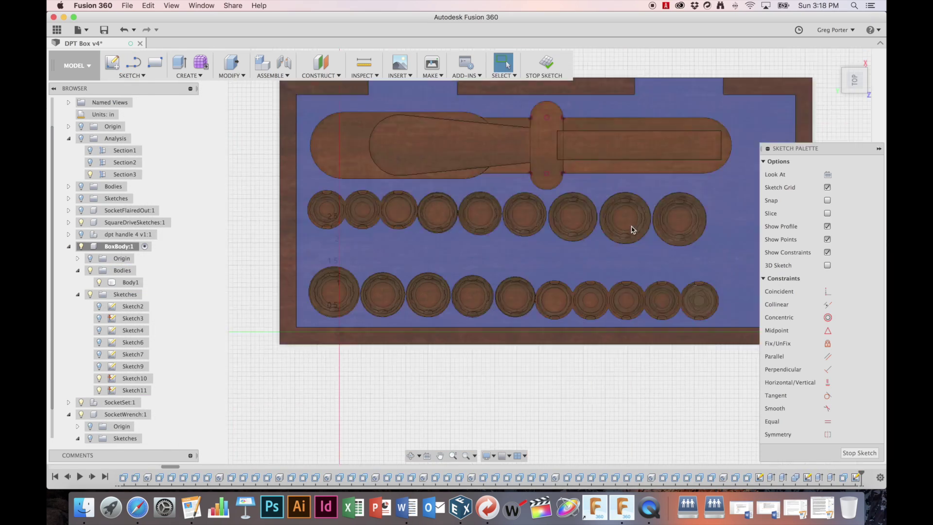
- Sketch an L-shaped line of 5.50" by 2.25" around the larger upper sockets and offset it by -0.125"
click(416, 325)
click(659, 325)
click(659, 226)
key(o)
click(658, 257)
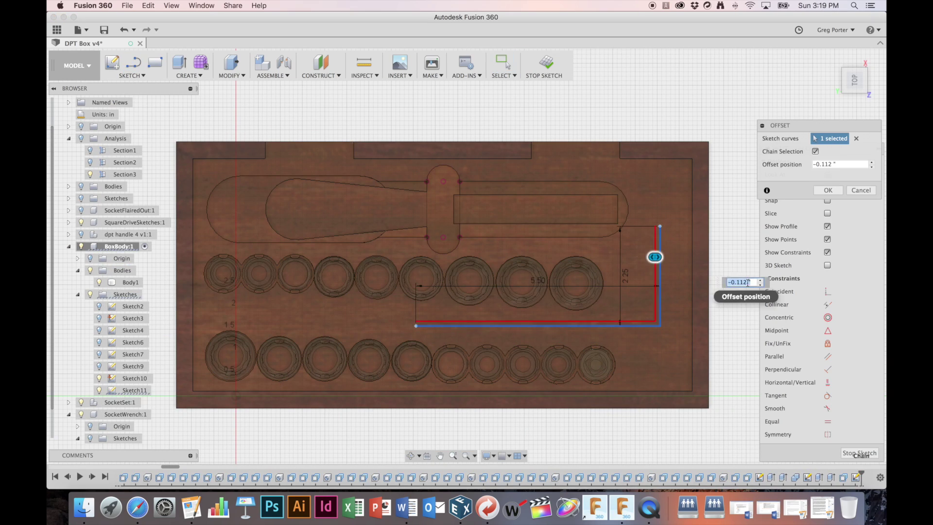
text(-0.125)
key(Return)
- Close the open end of the L-shaped slot outline with a line and finish the sketch
key(l)
click(416, 322)
click(546, 68)
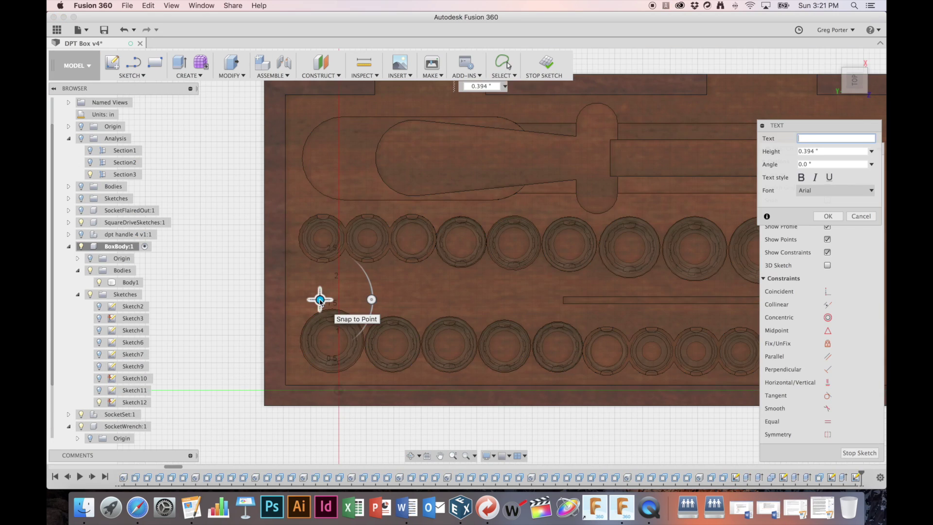
- Place the sketch text "19mm" above the first lower socket with a height of 0.394" and an angle of 90°
click(320, 299)
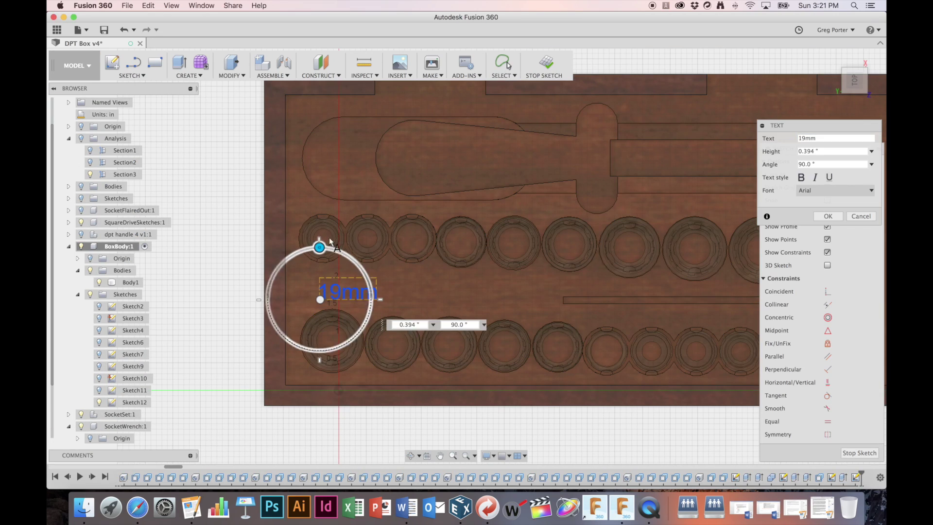